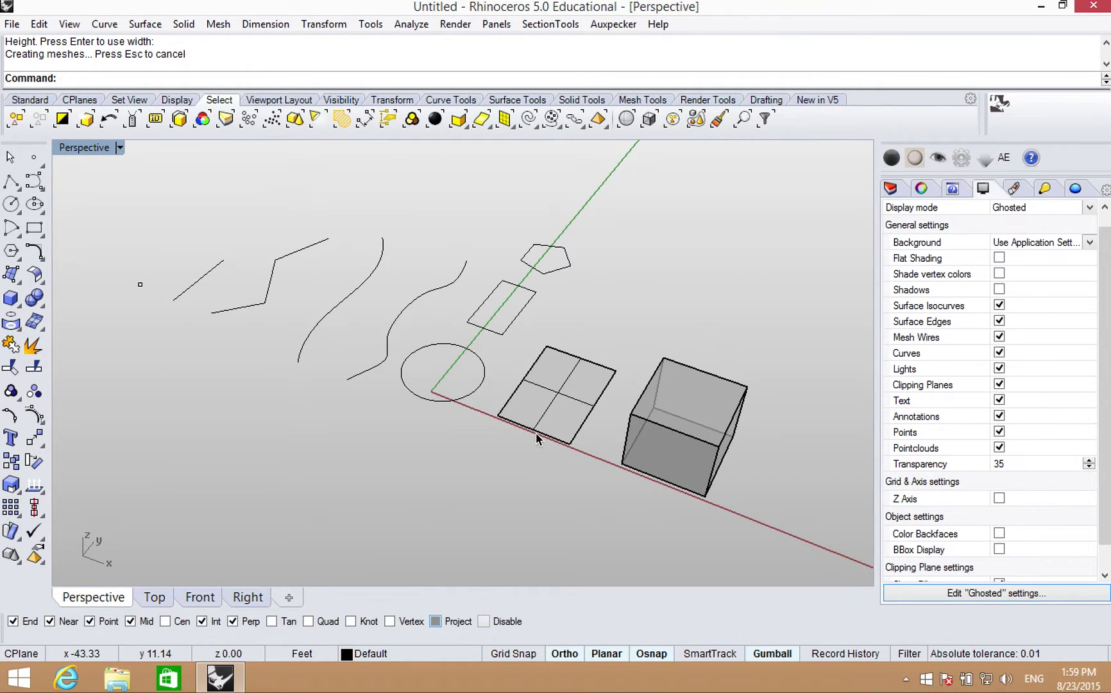
Step: Select the lone point object beside the straight line and clear the selection again
{"action": "left_click", "coordinate": [140, 284]}
{"action": "left_click", "coordinate": [172, 351]}
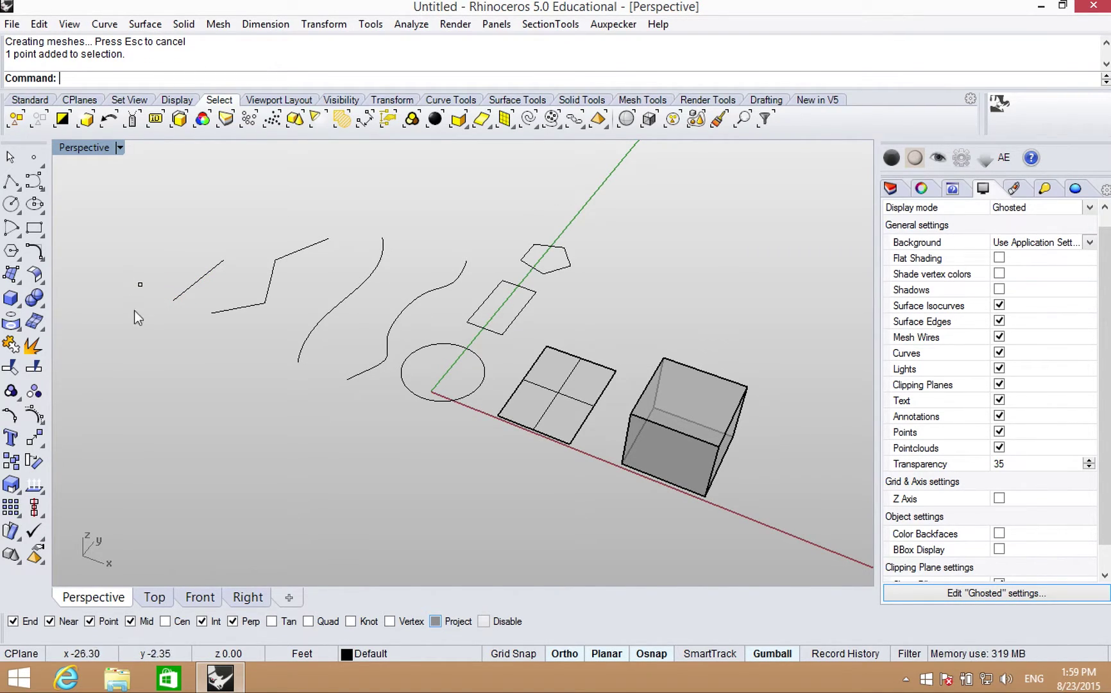
{"action": "left_click_drag", "start_coordinate": [110, 253], "coordinate": [111, 282]}
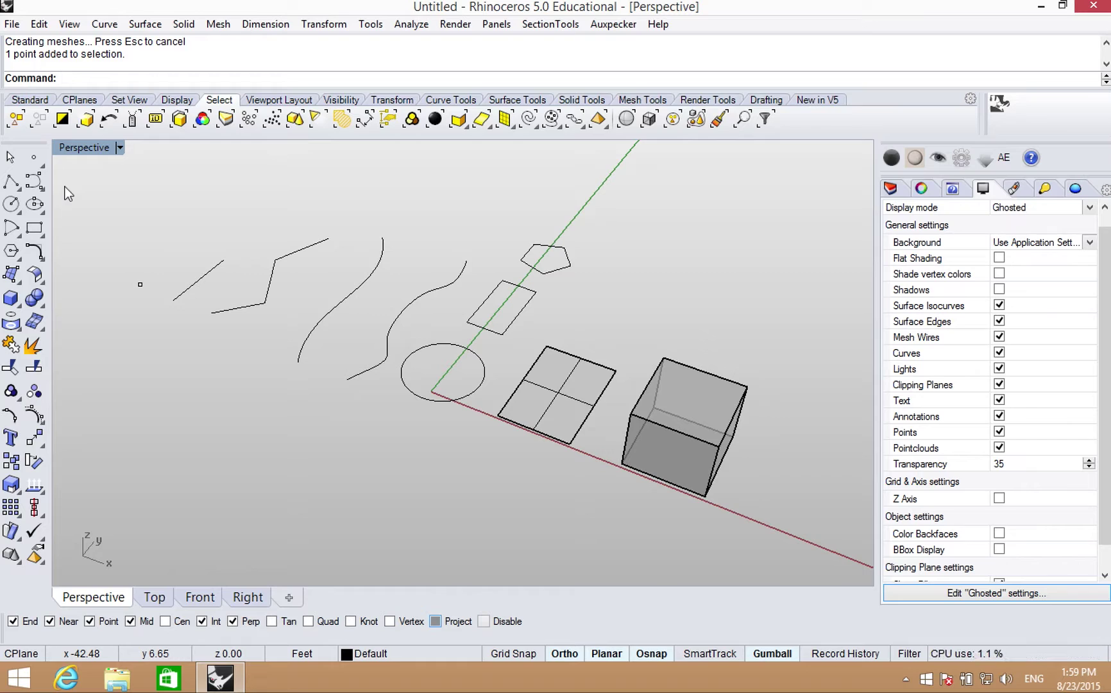
Step: Place an extra point object close to the existing point with the Point command and delete it
{"action": "type", "text": "Point"}
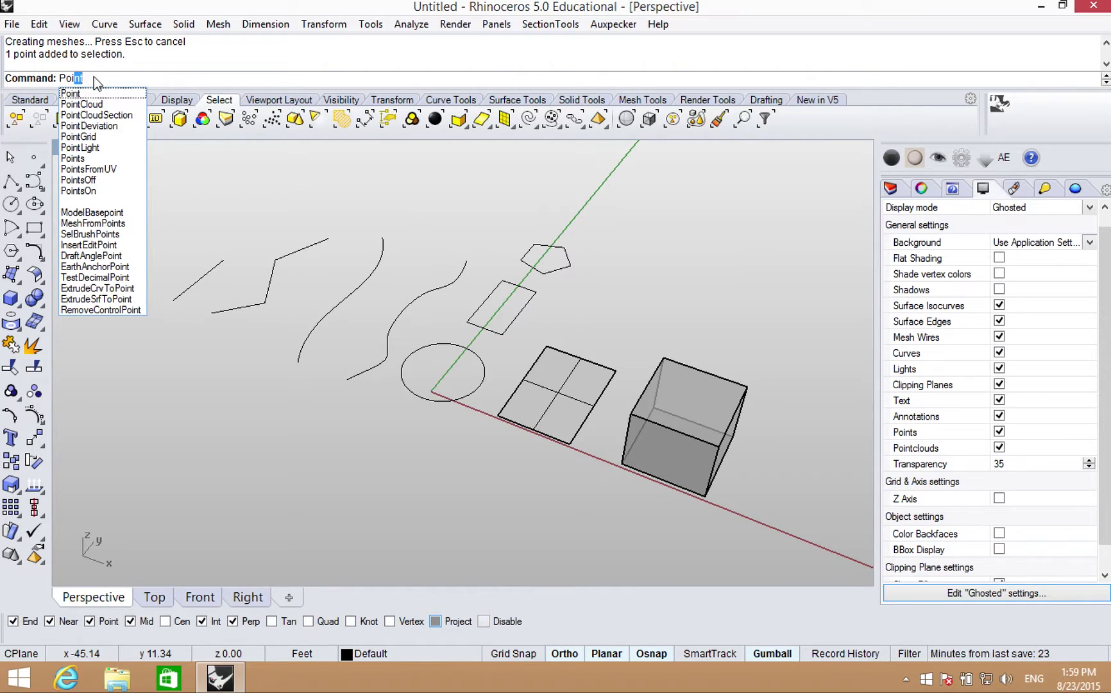
{"action": "left_click", "coordinate": [93, 79]}
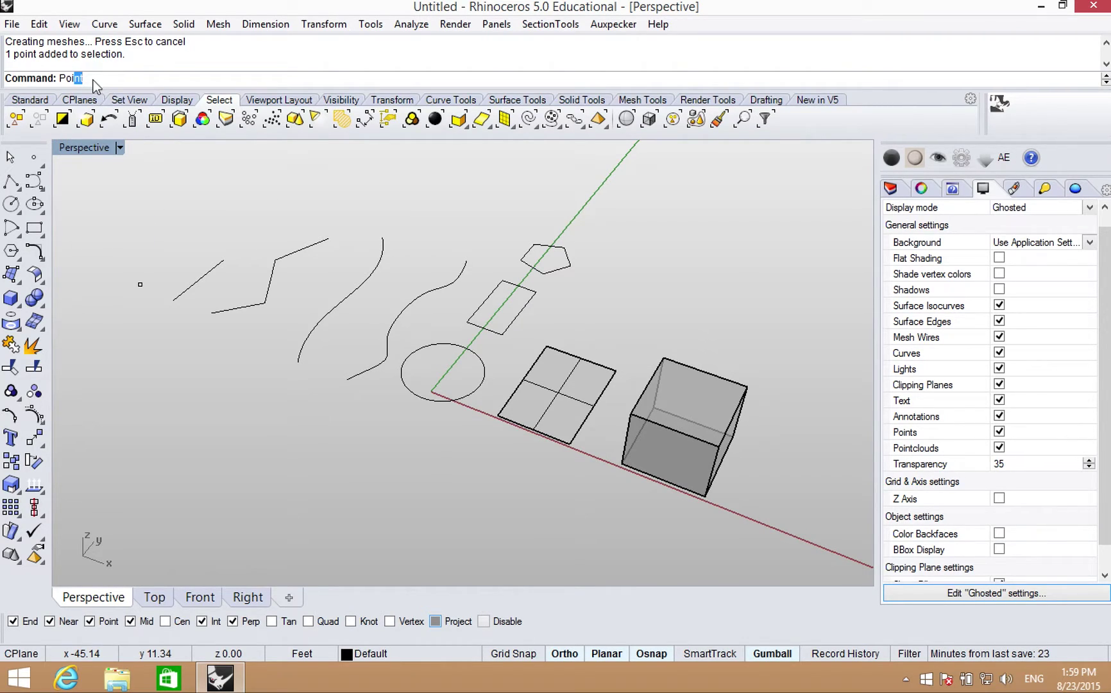
{"action": "key", "text": "Return"}
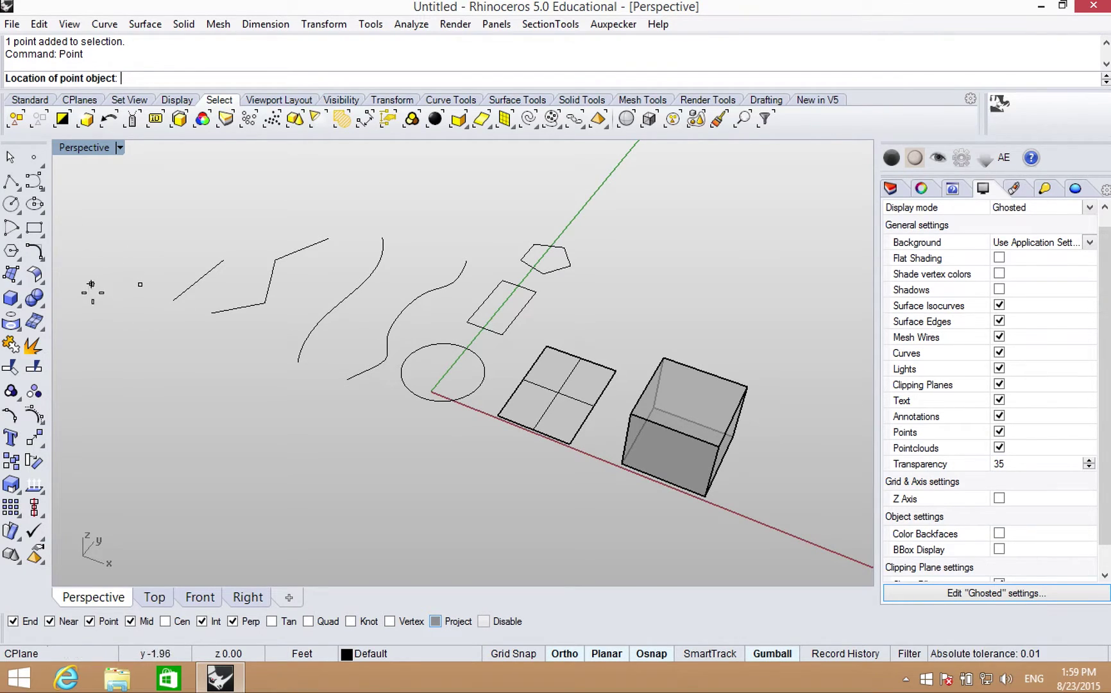
{"action": "left_click", "coordinate": [120, 275]}
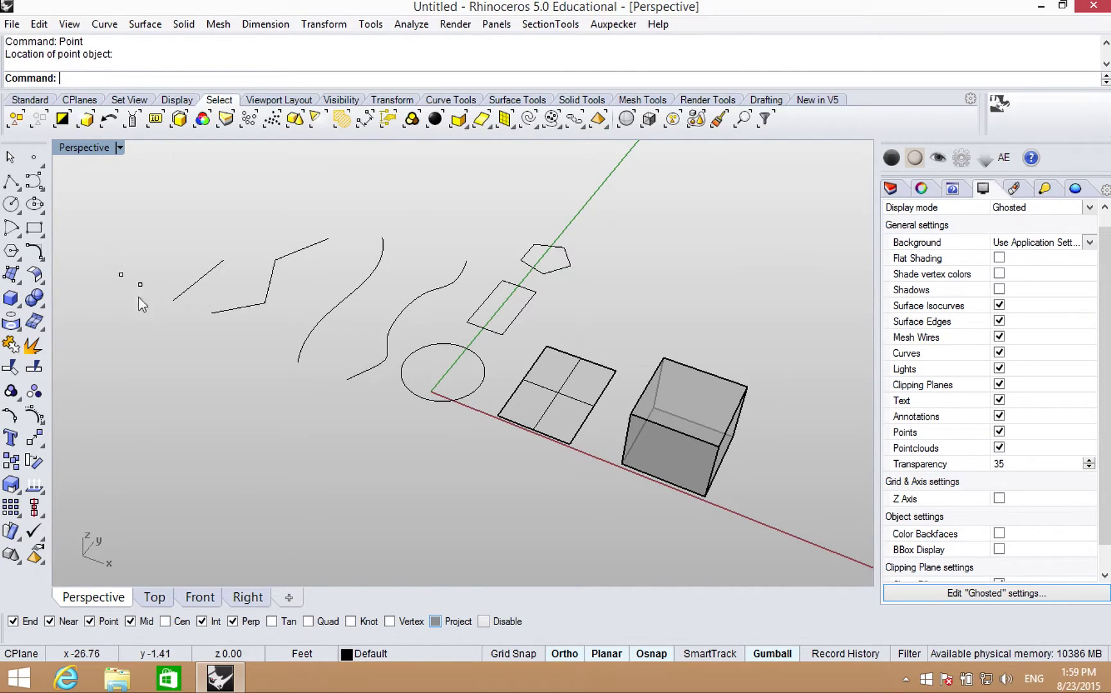
{"action": "left_click", "coordinate": [120, 275]}
{"action": "key", "text": "Delete"}
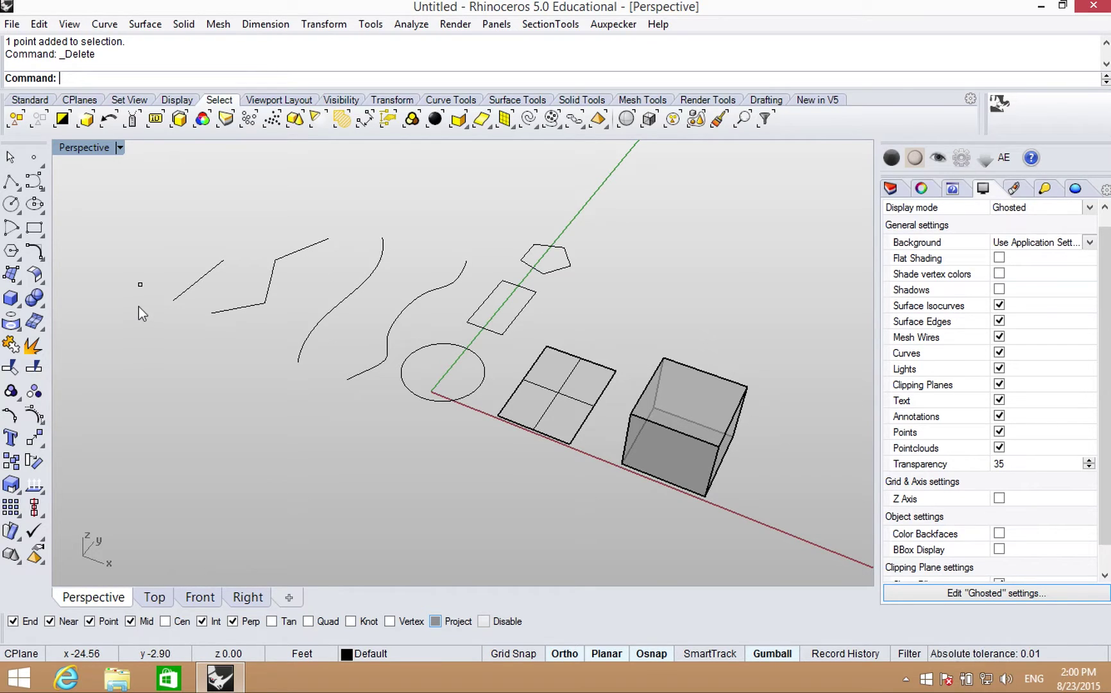
Step: Highlight the remaining point object and the straight line next to it, clearing the selection after each
{"action": "left_click", "coordinate": [145, 297]}
{"action": "key", "text": "Escape"}
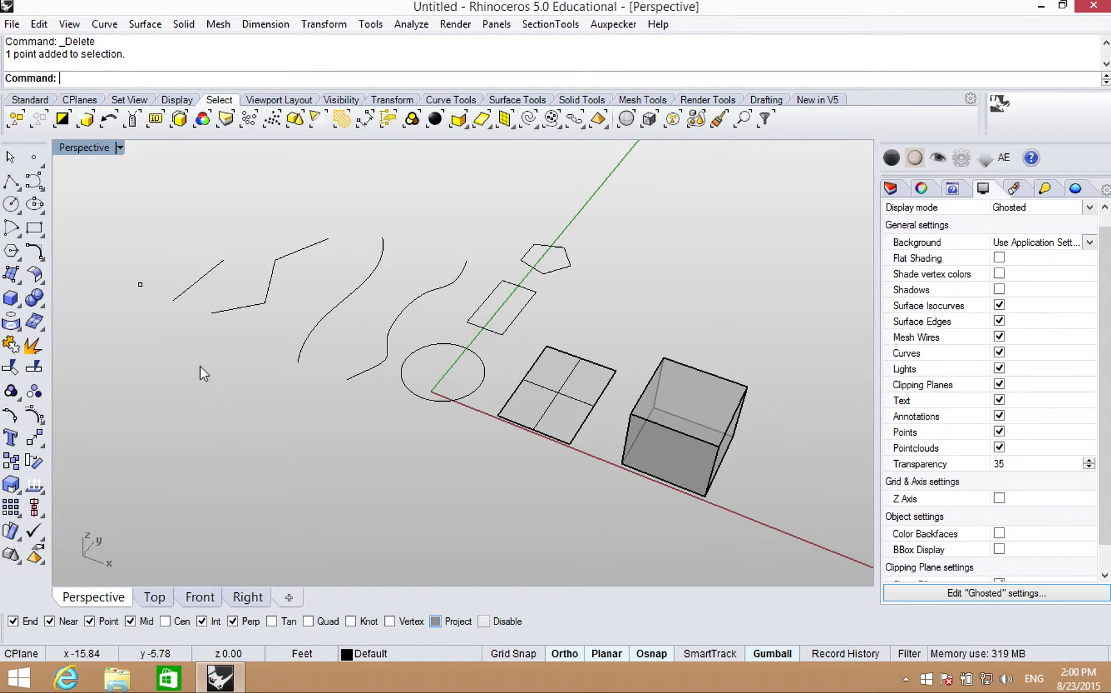
{"action": "left_click", "coordinate": [140, 286]}
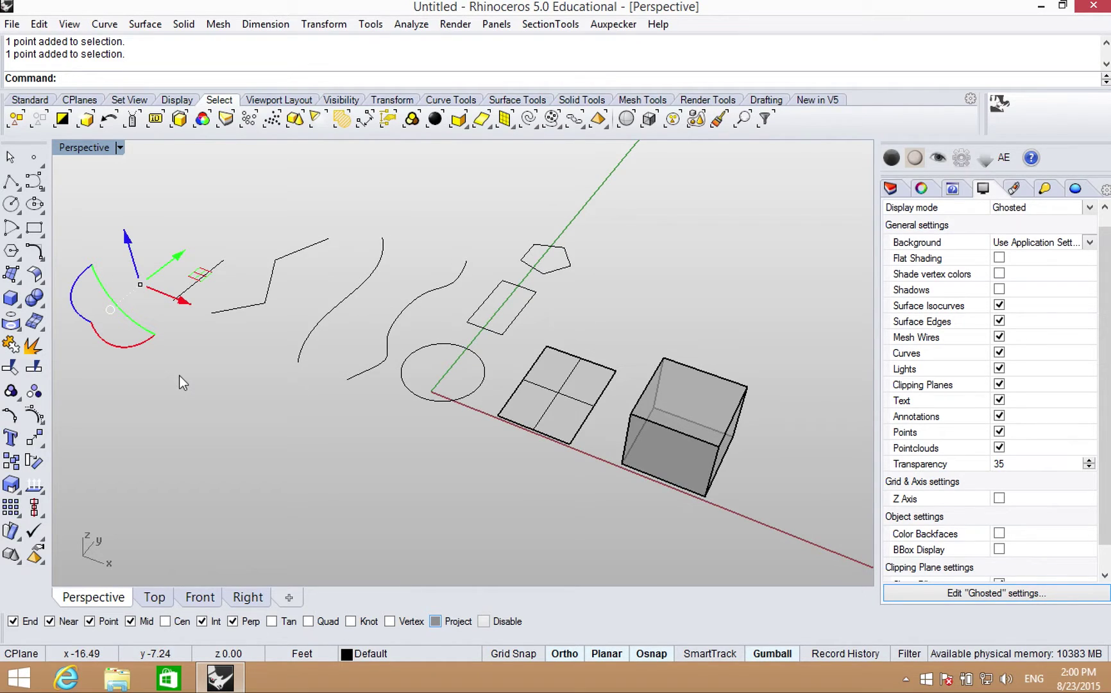
{"action": "key", "text": "Escape"}
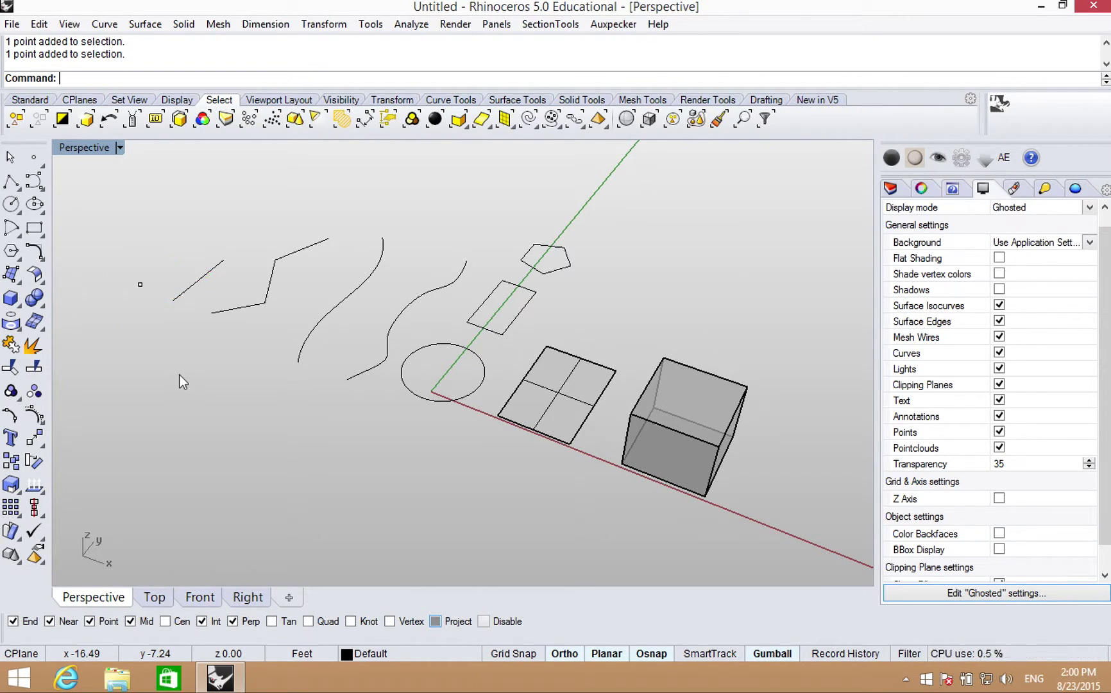
{"action": "left_click", "coordinate": [197, 288]}
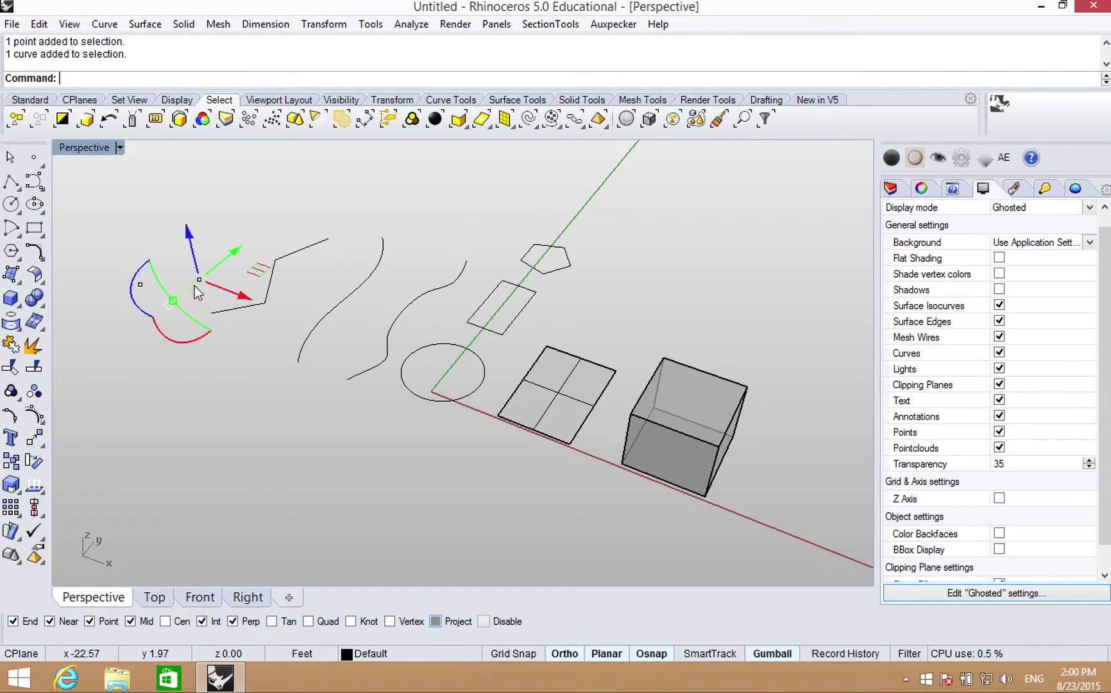
{"action": "key", "text": "Escape"}
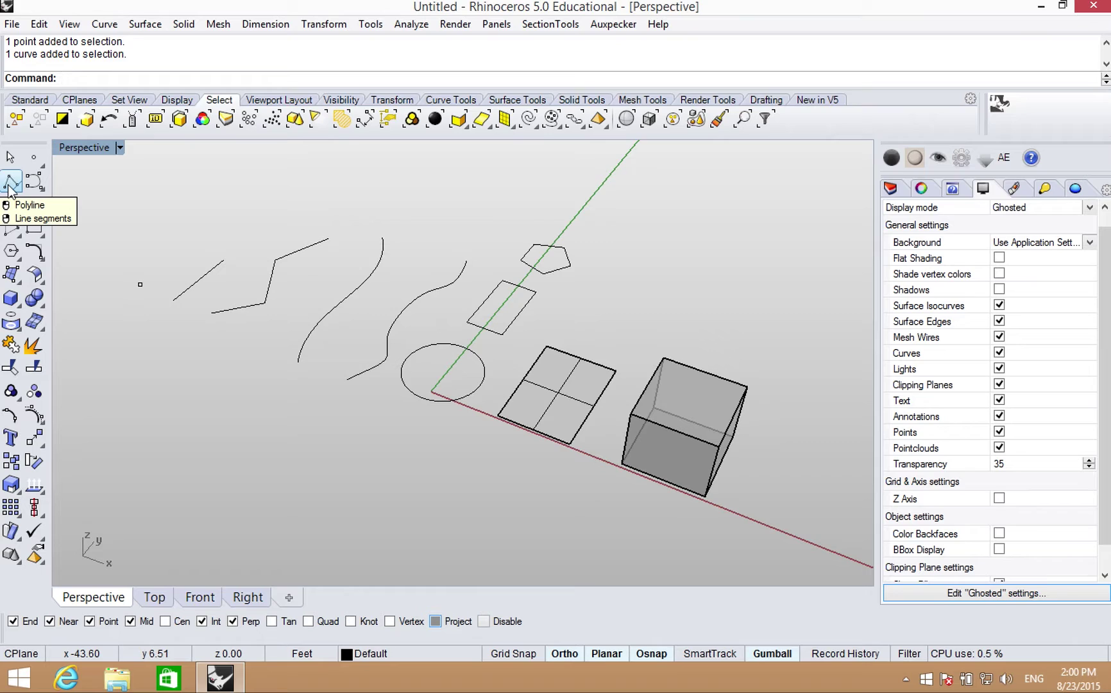
Step: Draw a single line about 4.55 ft long below the existing point with the Line command and delete it
{"action": "type", "text": "Line"}
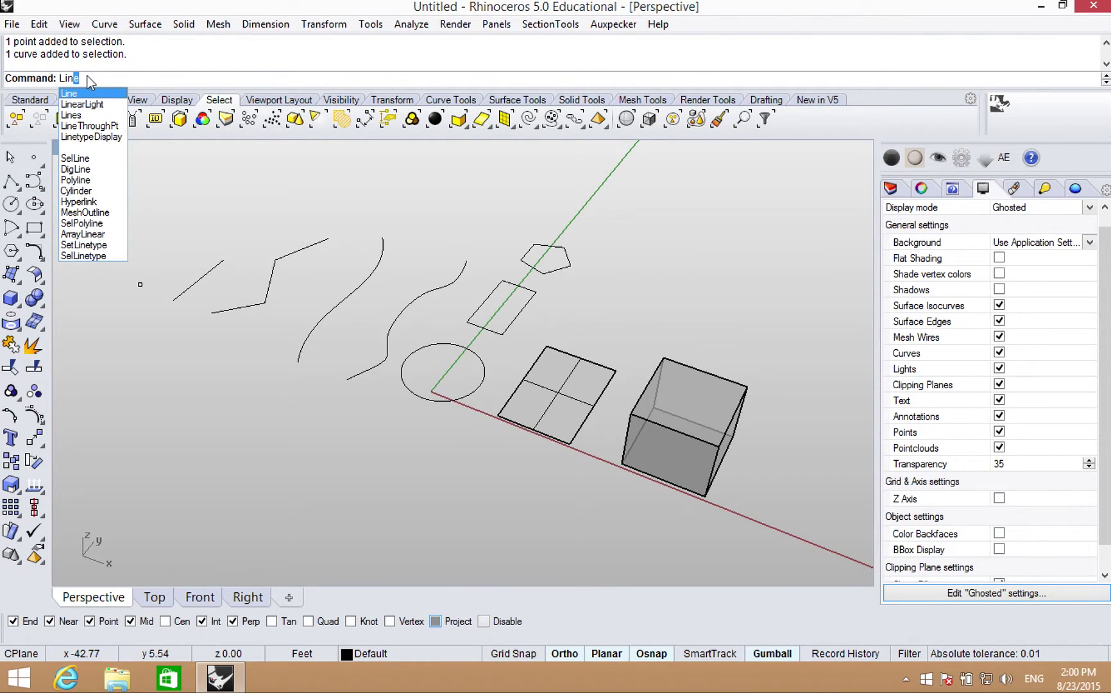
{"action": "key", "text": "Return"}
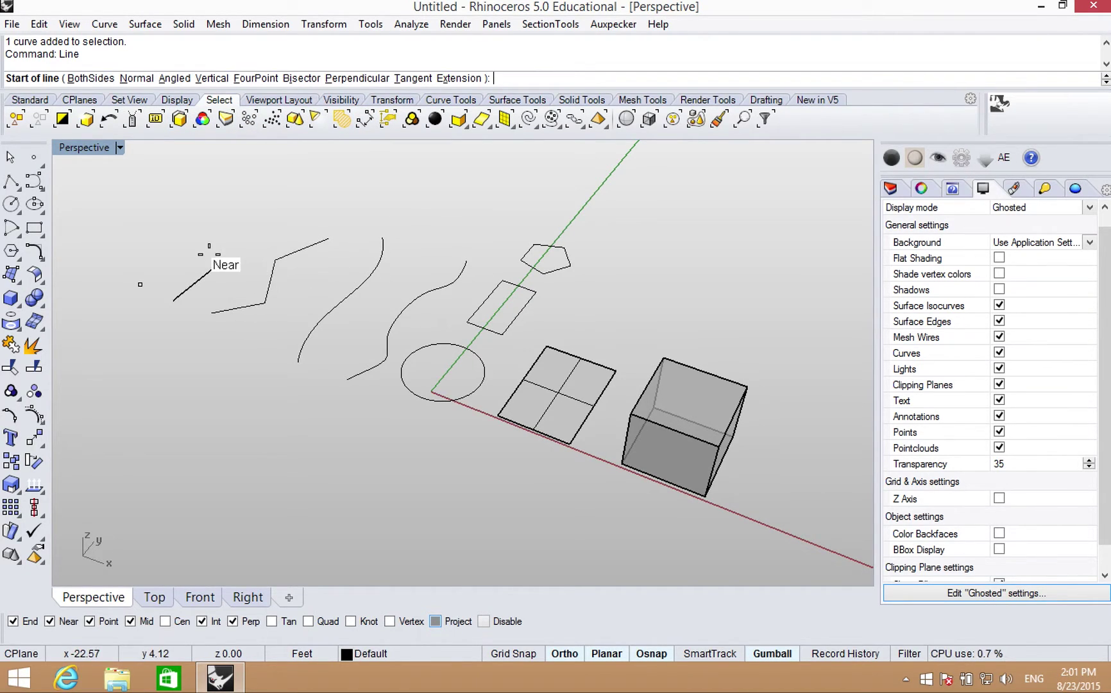
{"action": "left_click", "coordinate": [105, 374]}
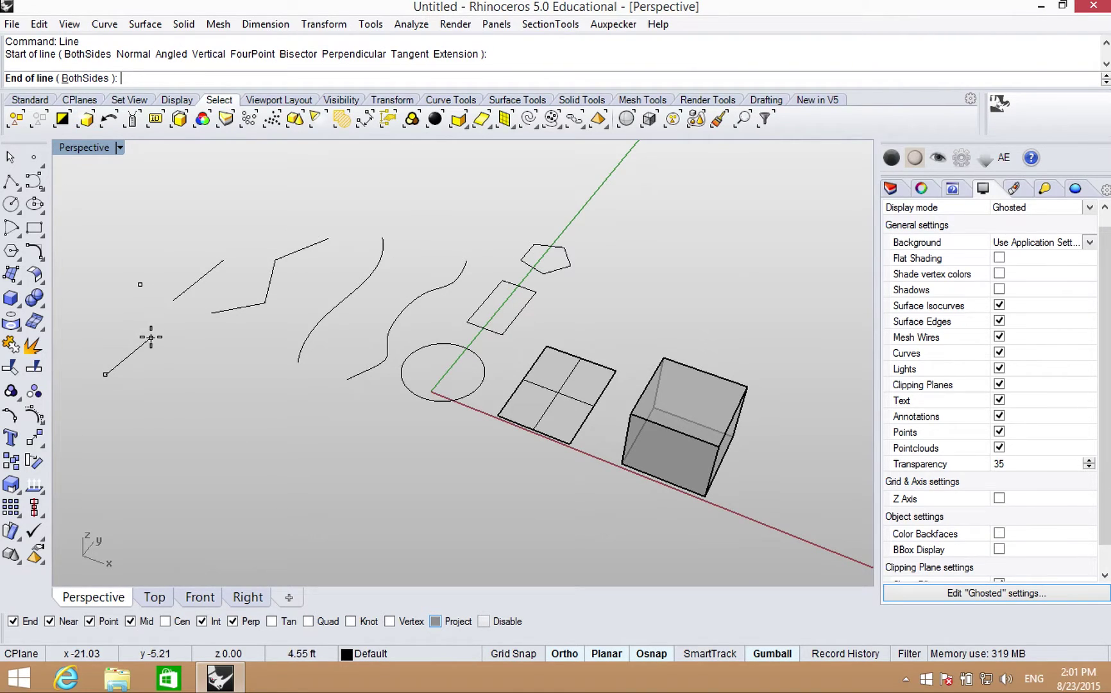
{"action": "left_click", "coordinate": [151, 338]}
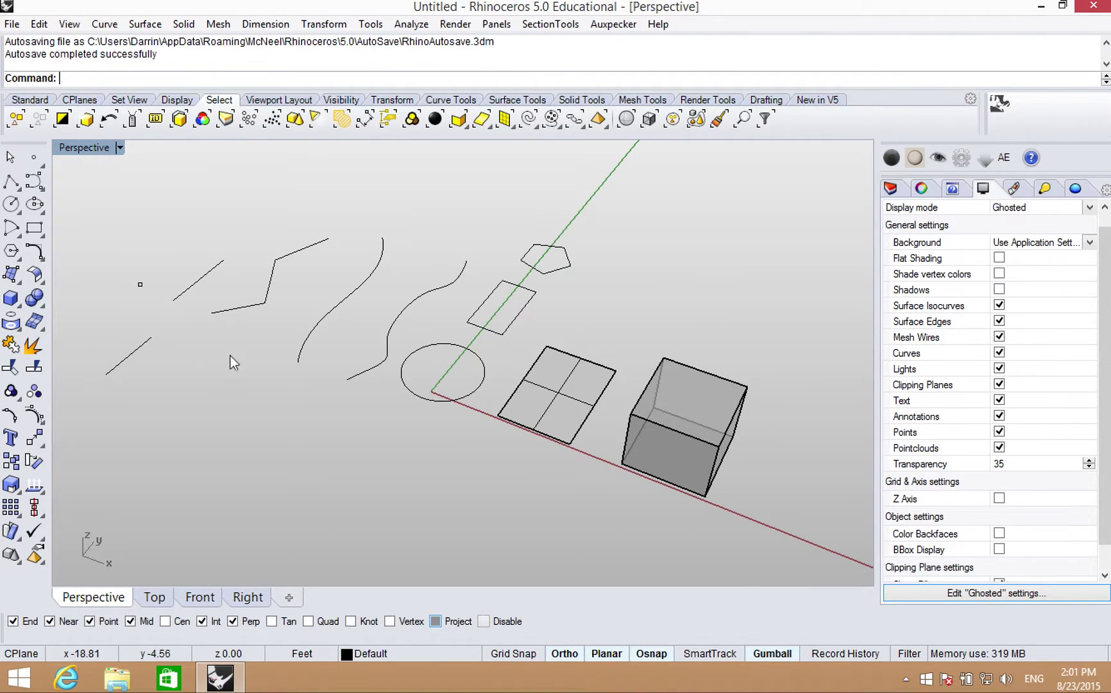
{"action": "left_click", "coordinate": [130, 359]}
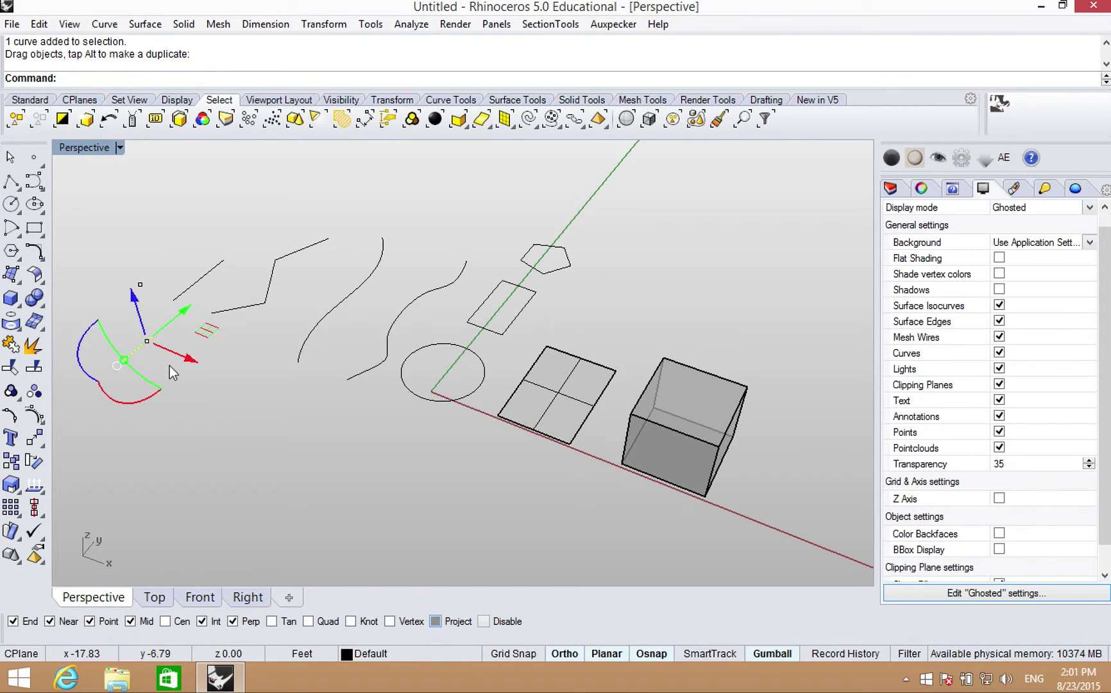
{"action": "key", "text": "Delete"}
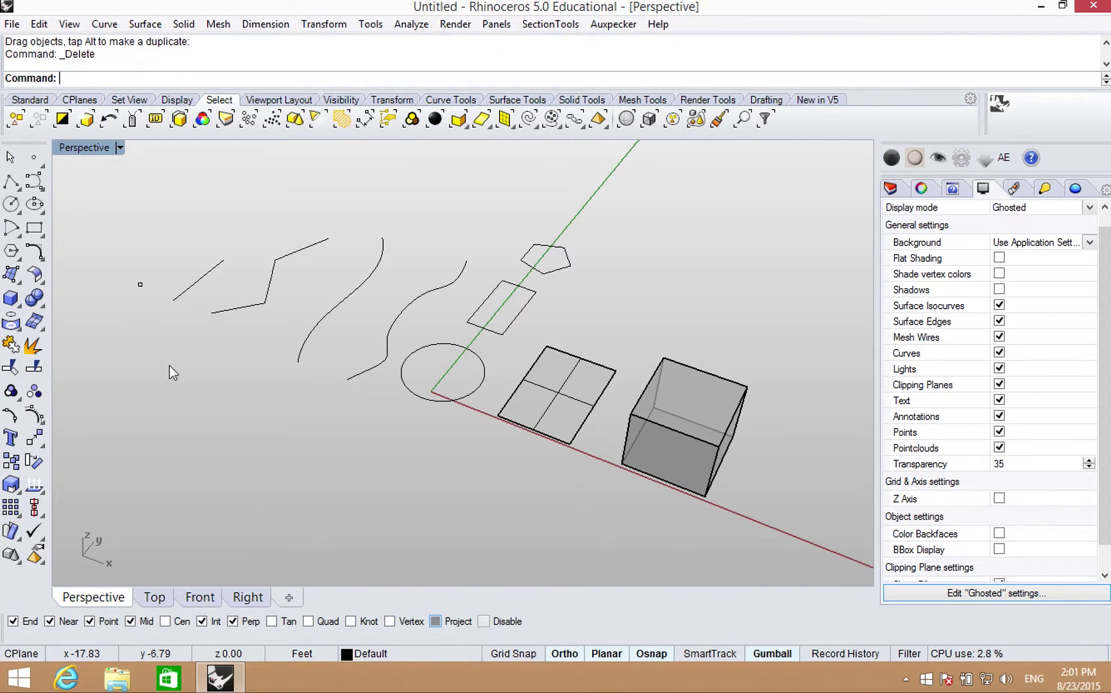
Step: Turn on the edit points of the three-segment polyline next to the straight line and deselect it
{"action": "left_click", "coordinate": [210, 278]}
{"action": "left_click", "coordinate": [255, 336]}
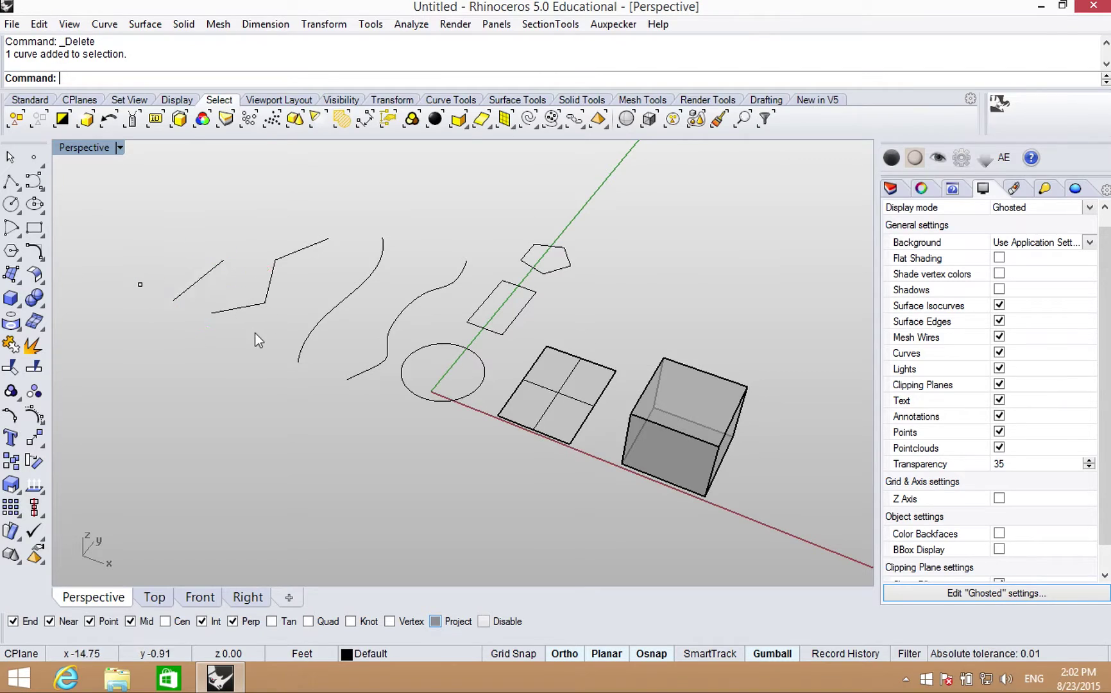
{"action": "left_click", "coordinate": [249, 309]}
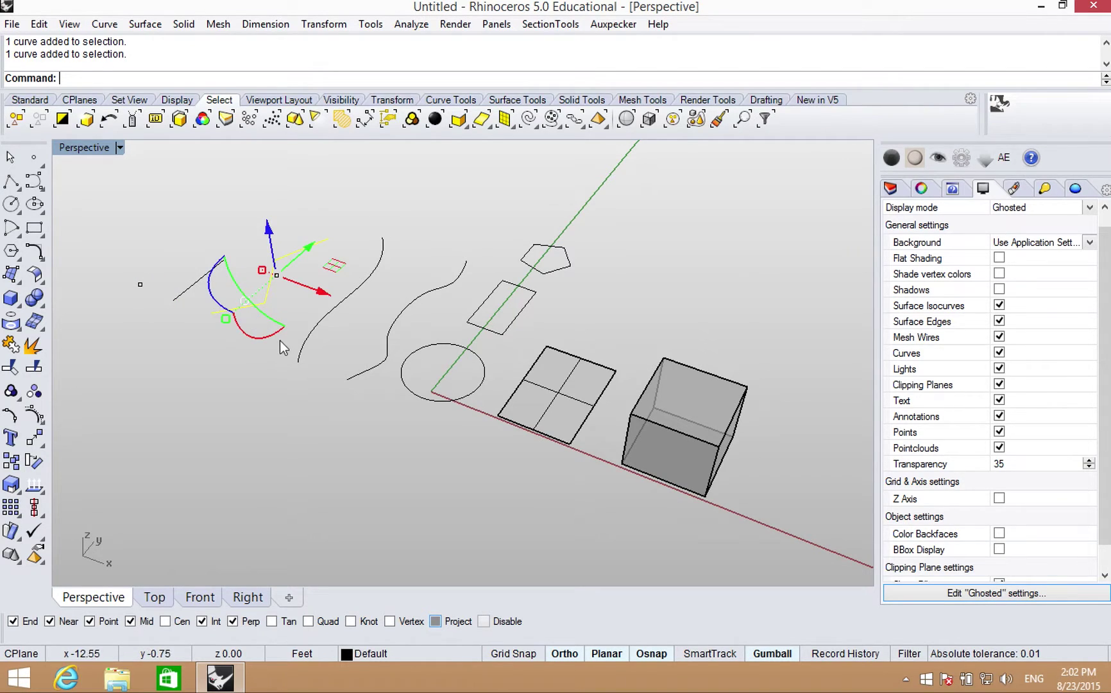
{"action": "left_click", "coordinate": [254, 391]}
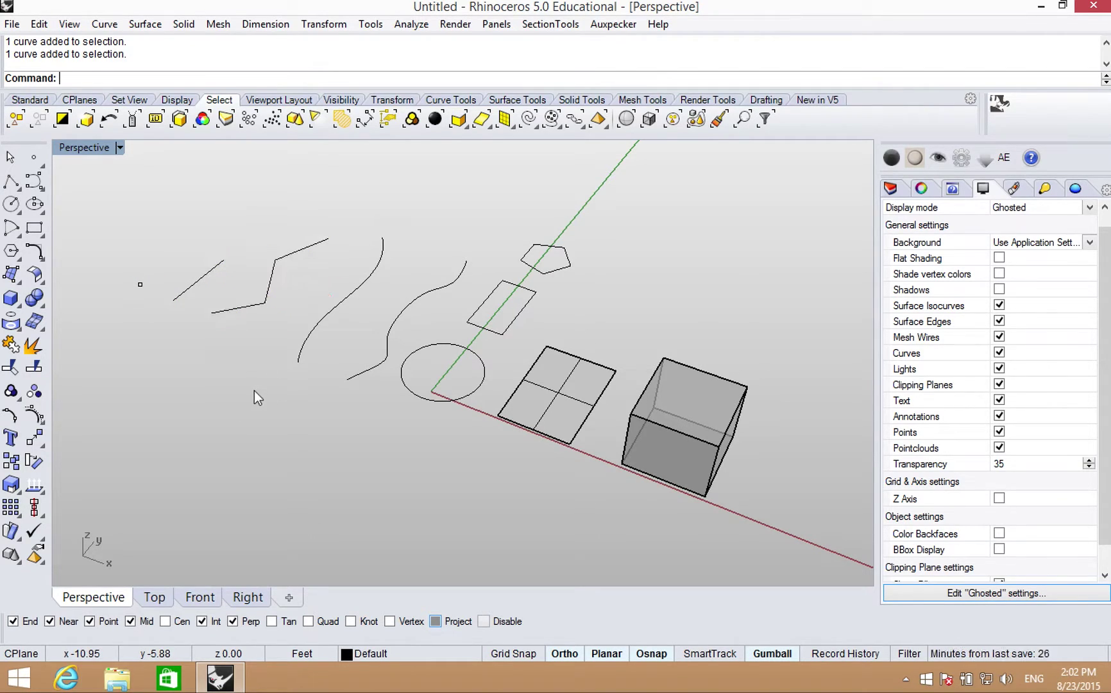
{"action": "left_click", "coordinate": [249, 310]}
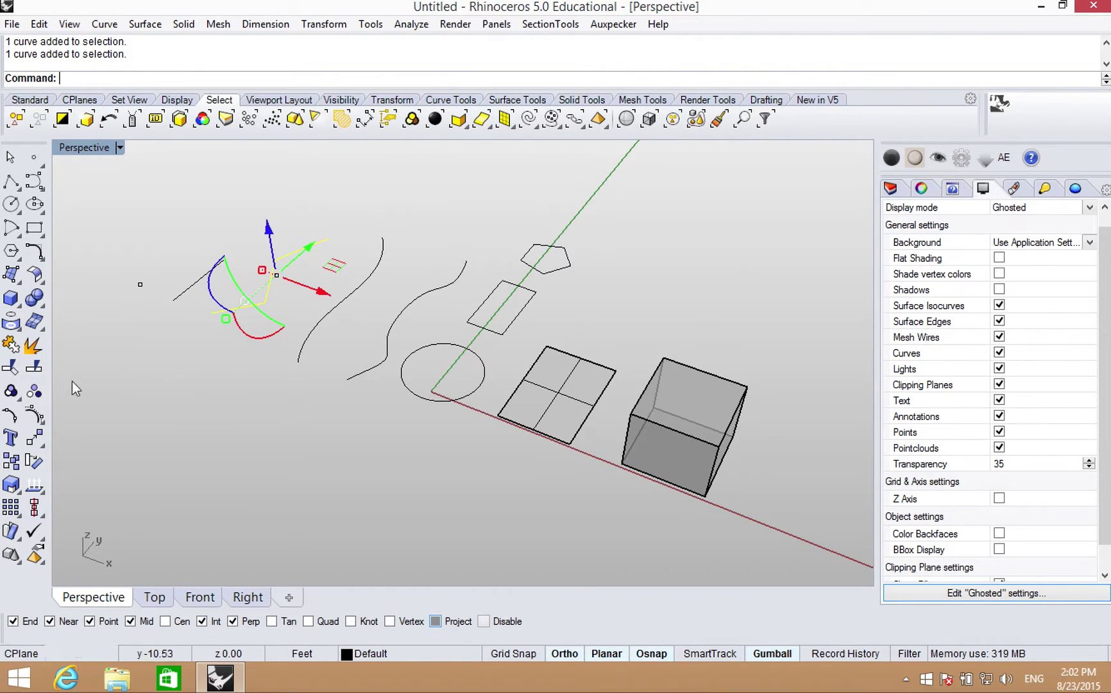
{"action": "left_click", "coordinate": [10, 417]}
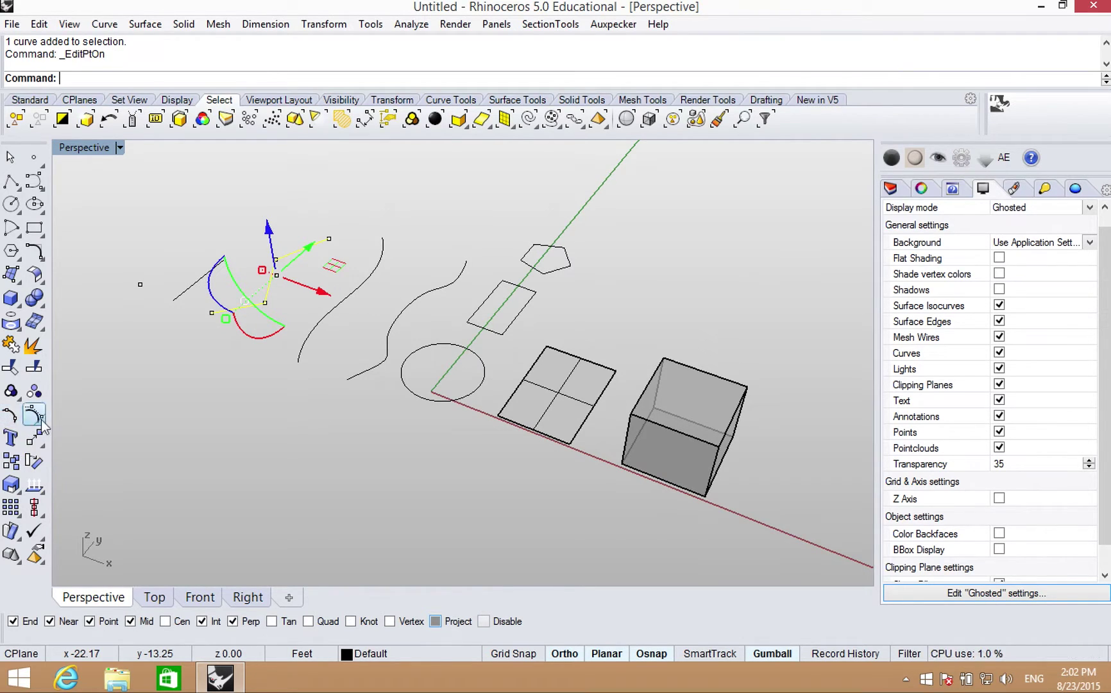
{"action": "left_click", "coordinate": [135, 396]}
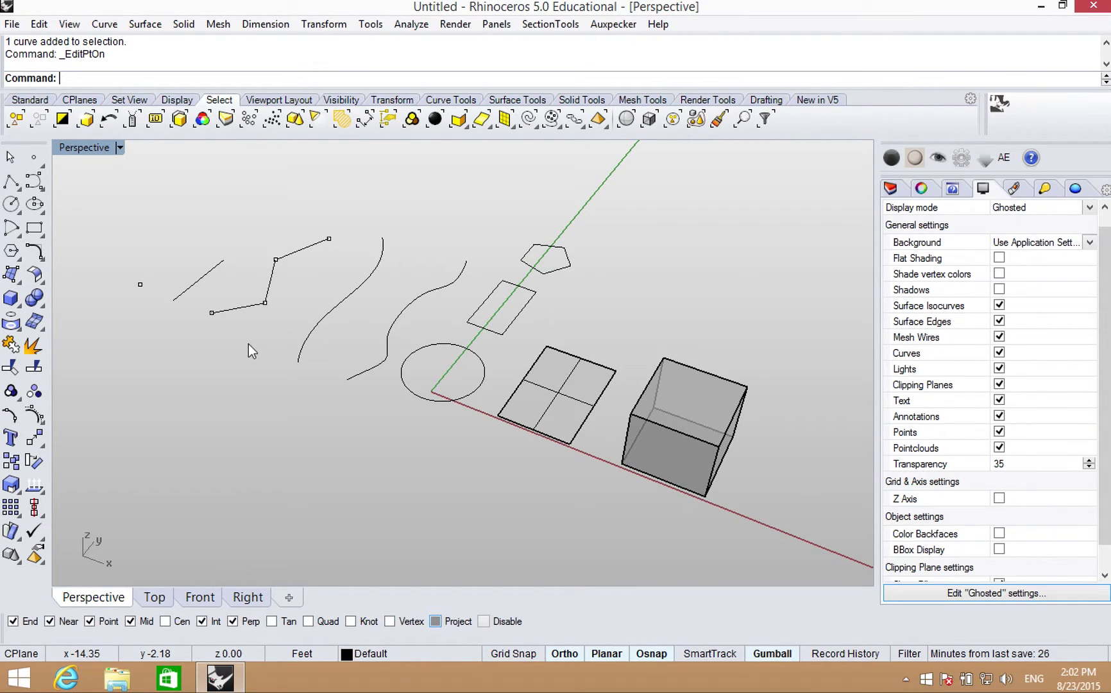
Step: Turn on the control points of the smooth S-shaped curve next to the polyline
{"action": "left_click", "coordinate": [325, 317]}
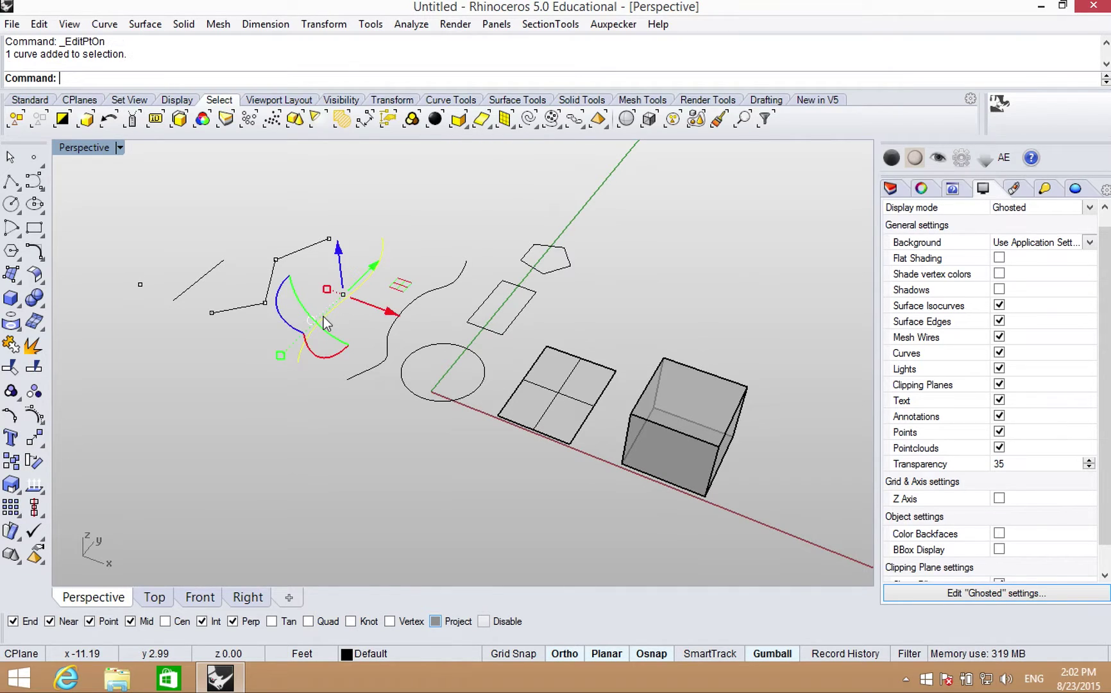
{"action": "left_click", "coordinate": [315, 390]}
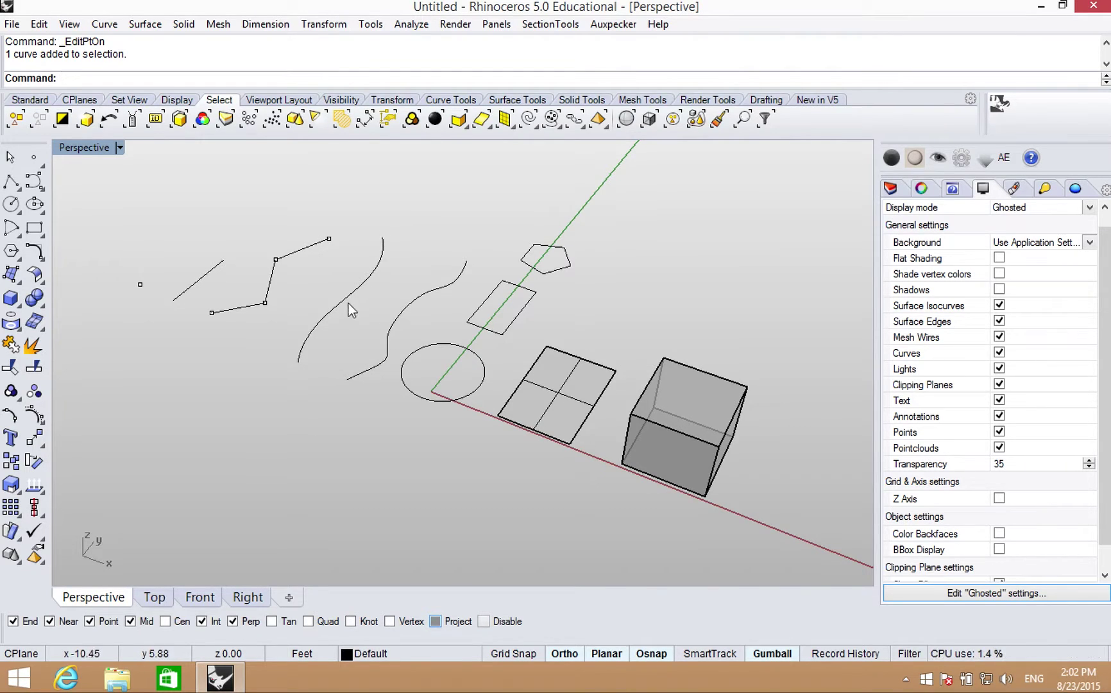
{"action": "left_click", "coordinate": [307, 345]}
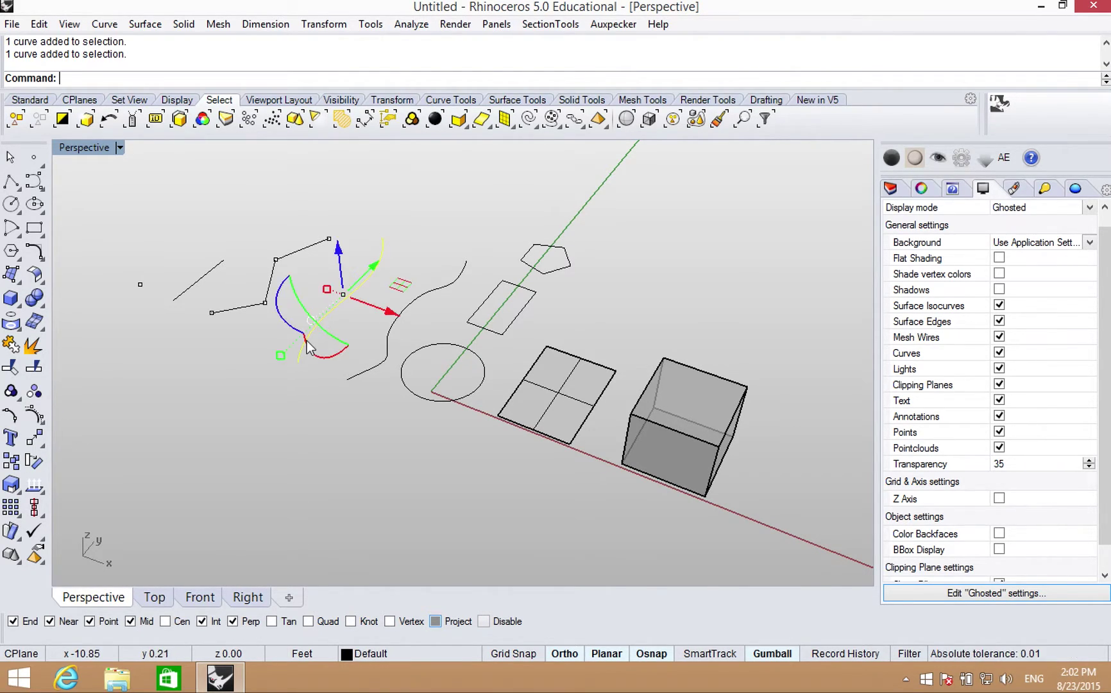
{"action": "left_click", "coordinate": [33, 416]}
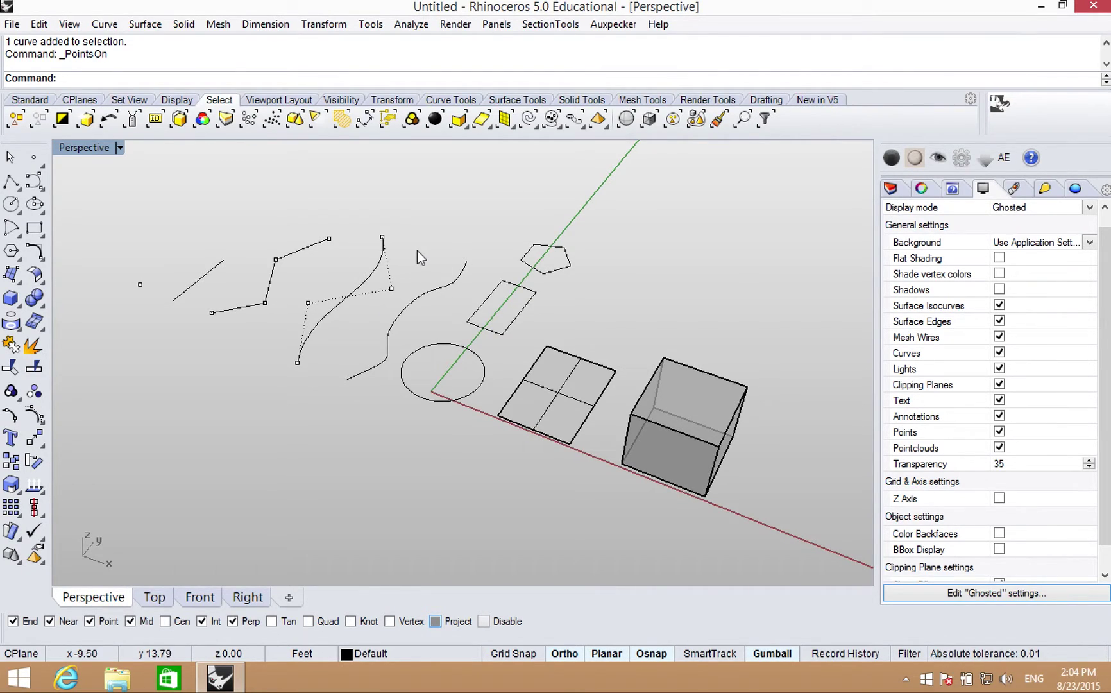
{"action": "left_click", "coordinate": [396, 322]}
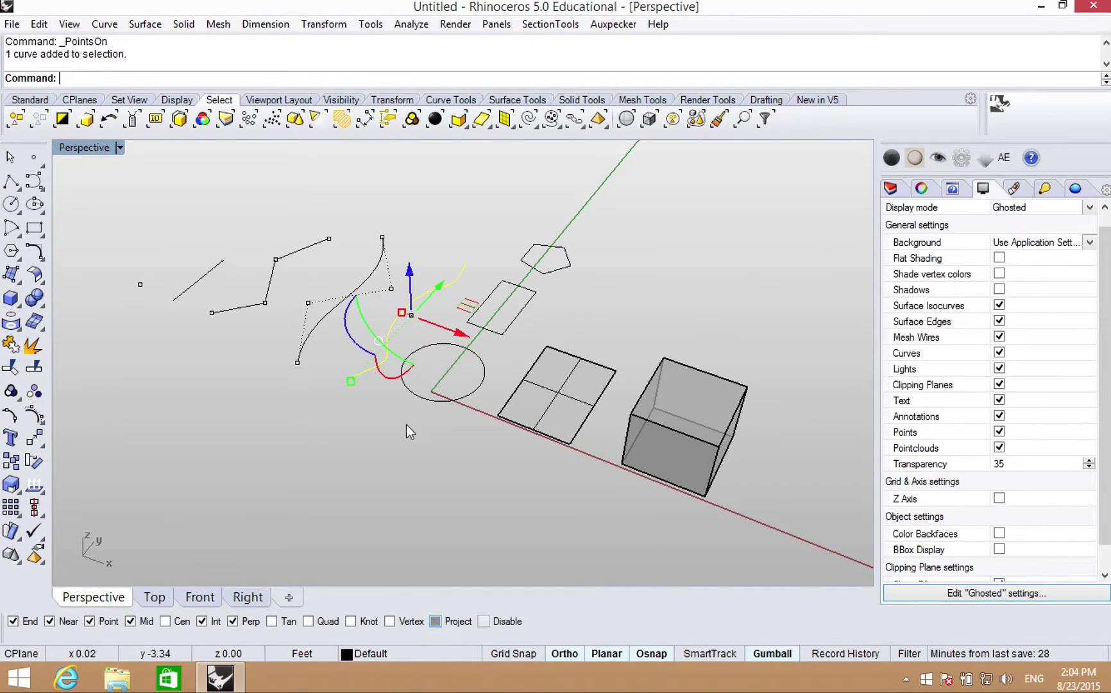
{"action": "left_click", "coordinate": [327, 333]}
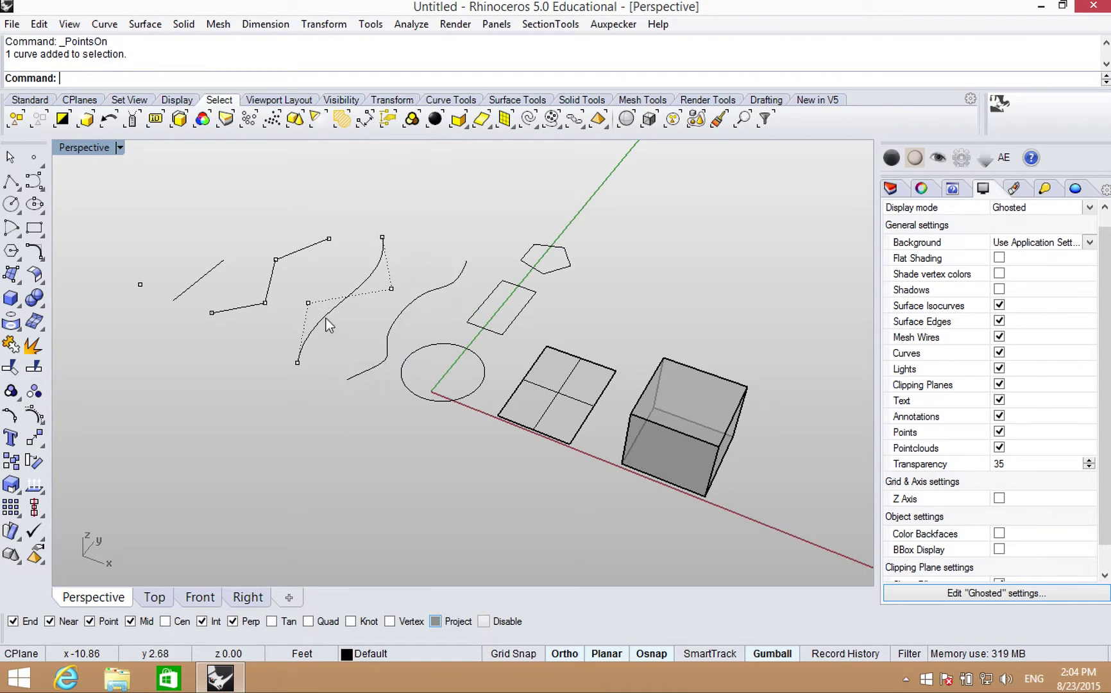
{"action": "left_click", "coordinate": [35, 182]}
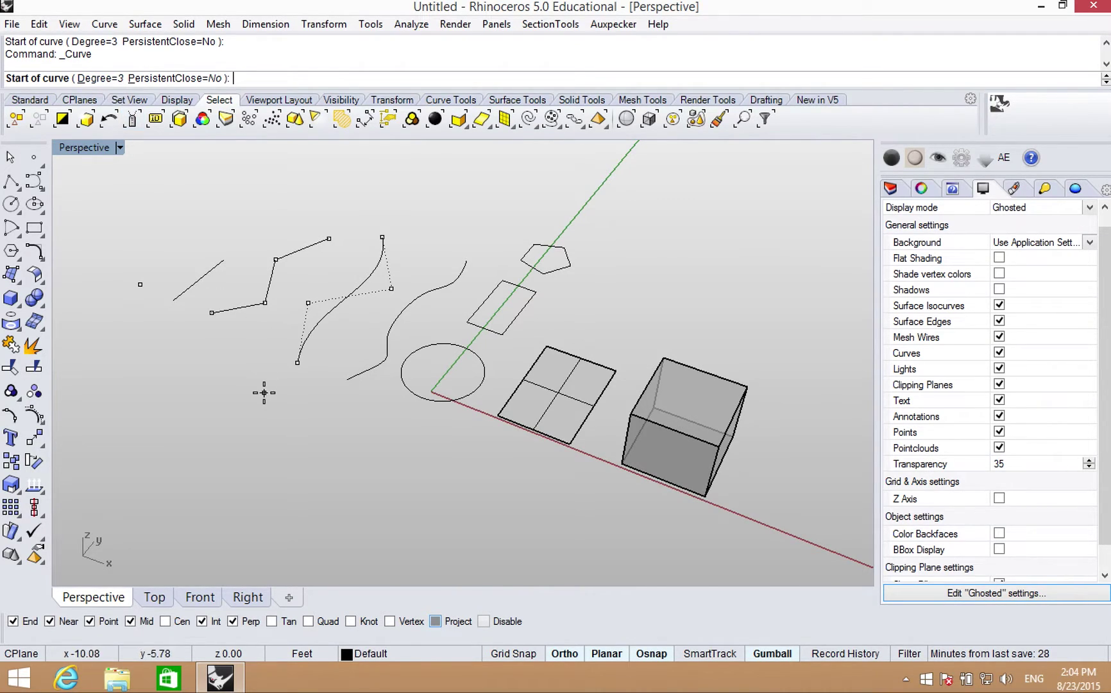
{"action": "key", "text": "Escape"}
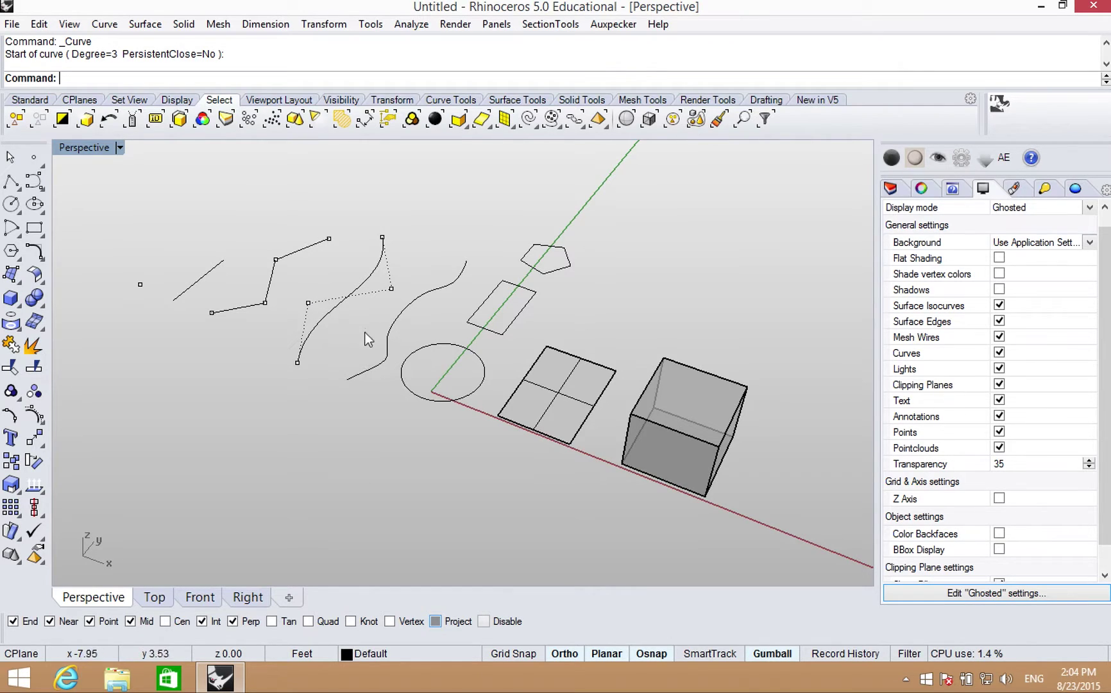
Step: Draw a five-point S-shaped interpolated curve below the existing curves with the InterpCrv command, keeping degree 3
{"action": "left_click", "coordinate": [384, 371]}
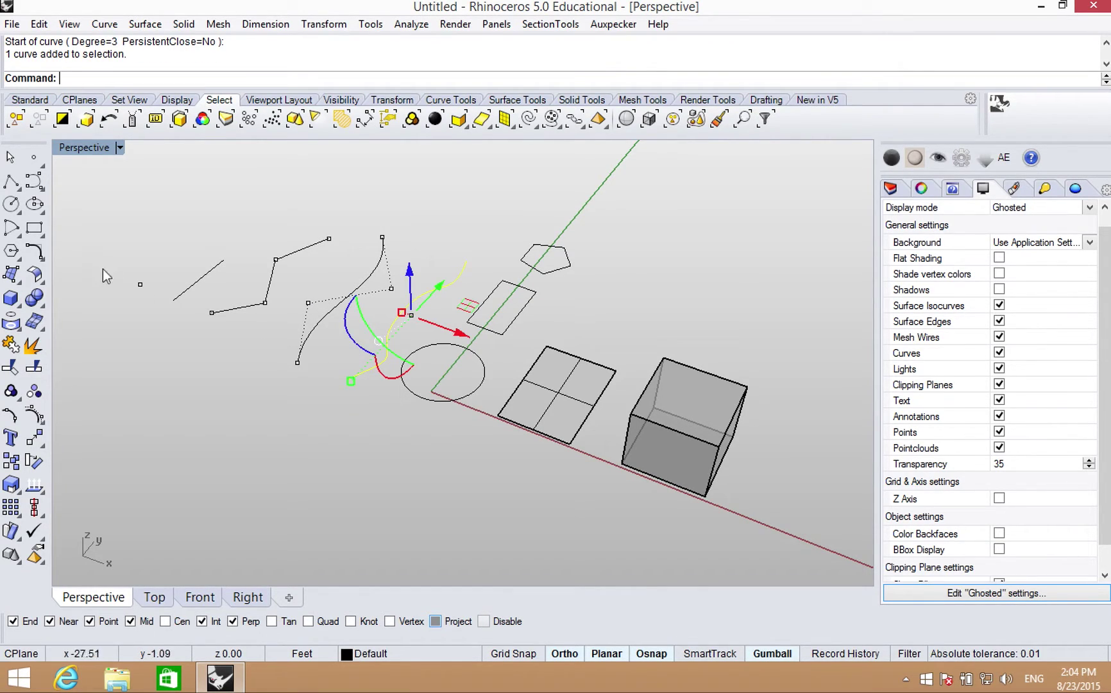
{"action": "left_click", "coordinate": [33, 183]}
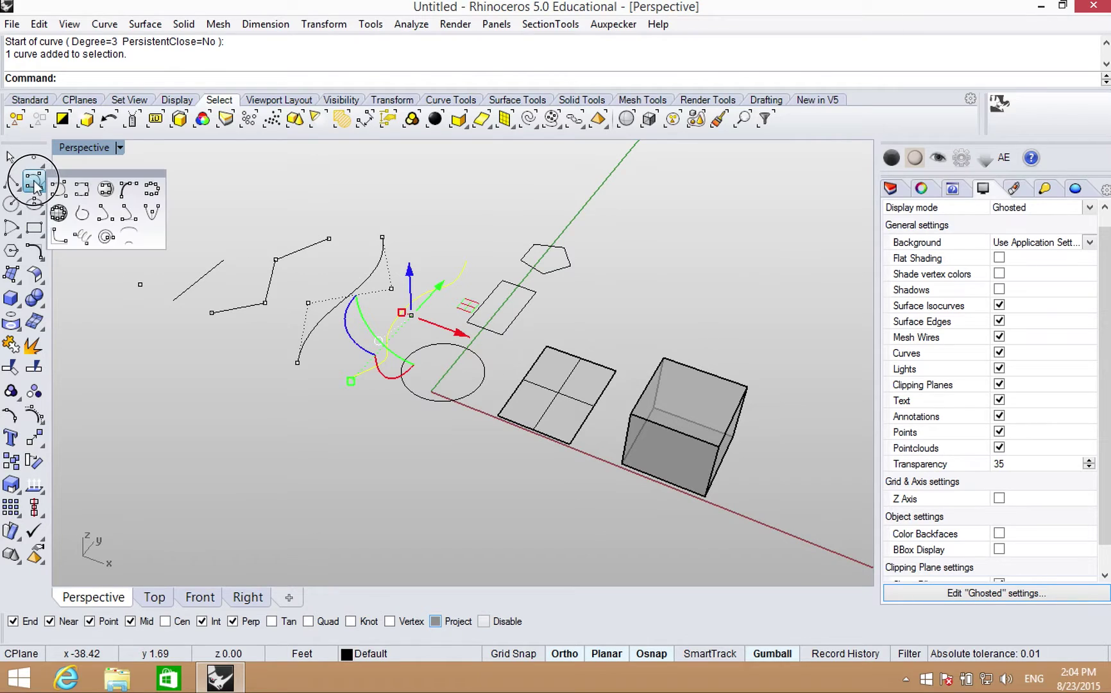
{"action": "left_click", "coordinate": [82, 191]}
{"action": "left_click", "coordinate": [260, 491]}
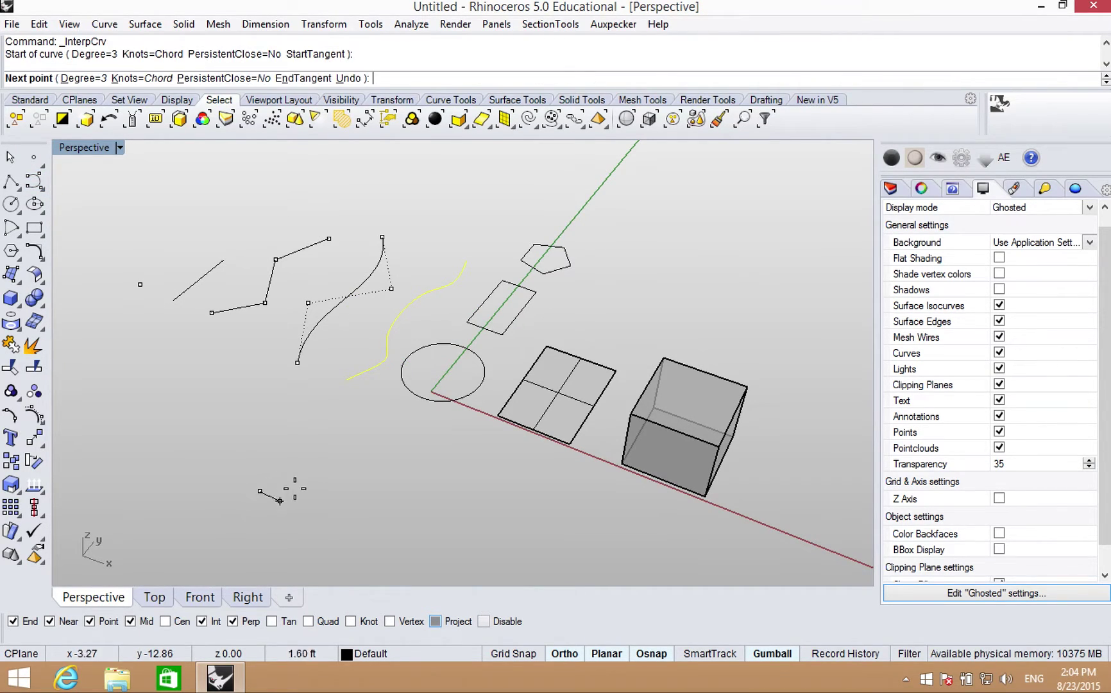
{"action": "left_click", "coordinate": [317, 480]}
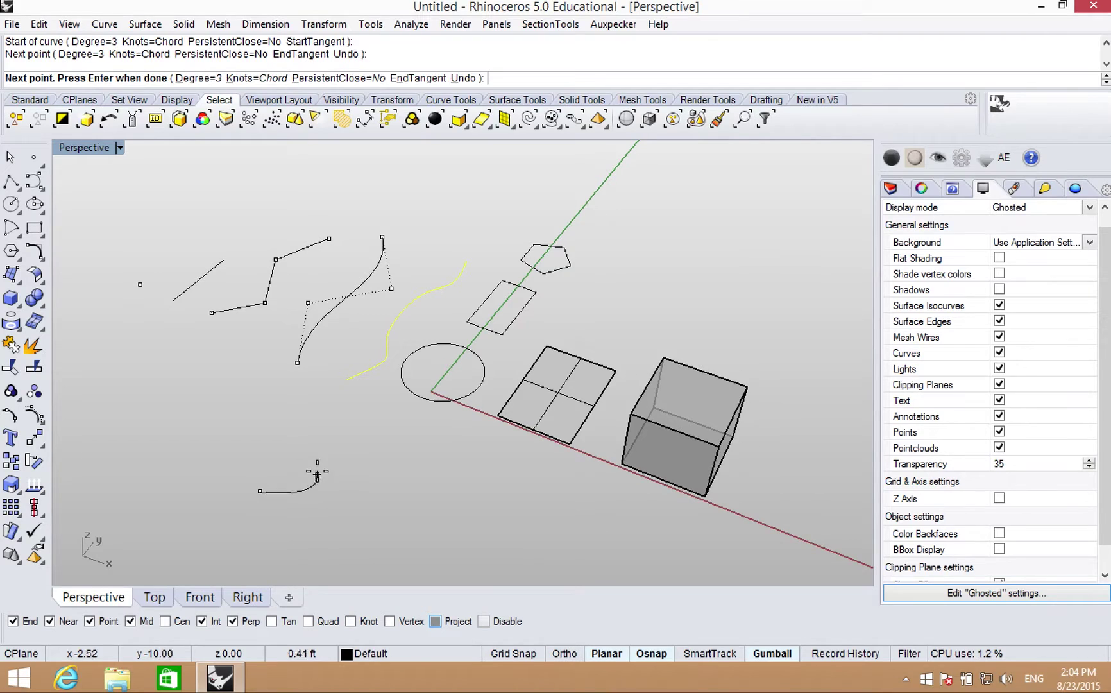
{"action": "left_click", "coordinate": [307, 428]}
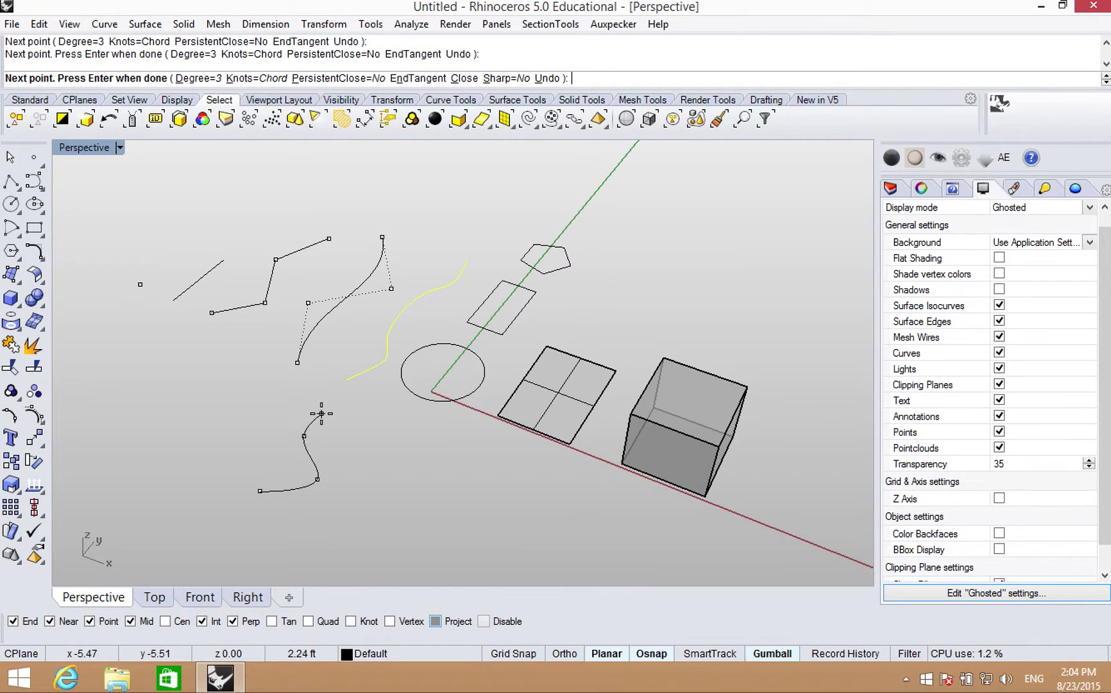
{"action": "left_click", "coordinate": [333, 417]}
{"action": "left_click", "coordinate": [367, 431], "text": "shift"}
{"action": "key", "text": "Return"}
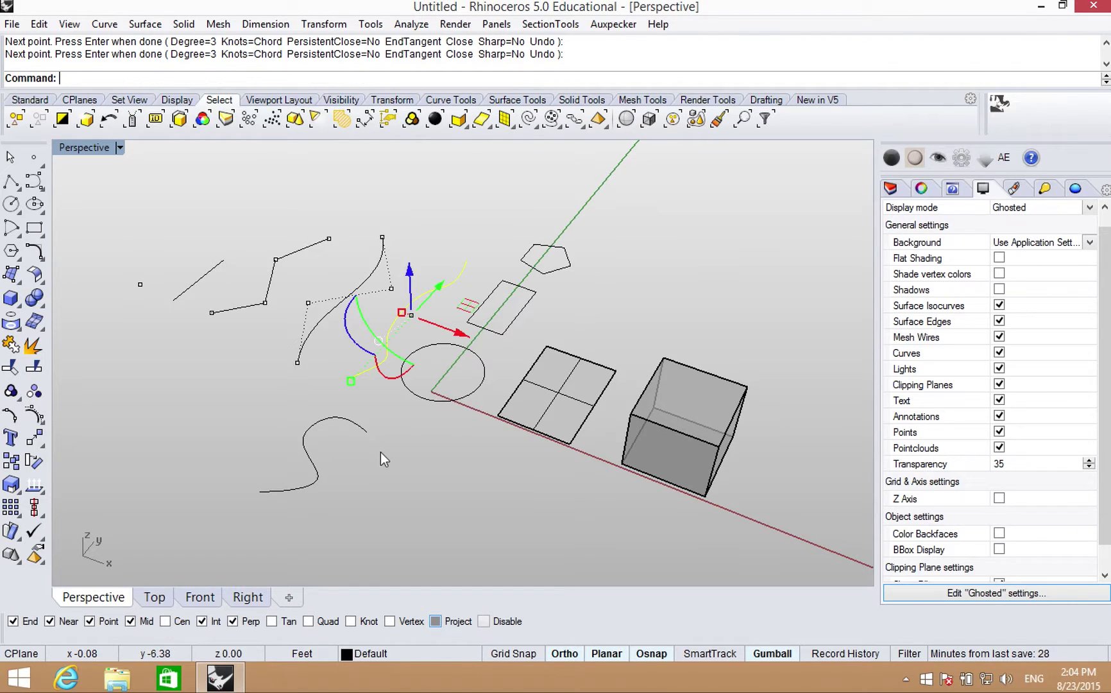
Step: Select the newly drawn interpolated curve to inspect it and delete it
{"action": "left_click", "coordinate": [307, 432]}
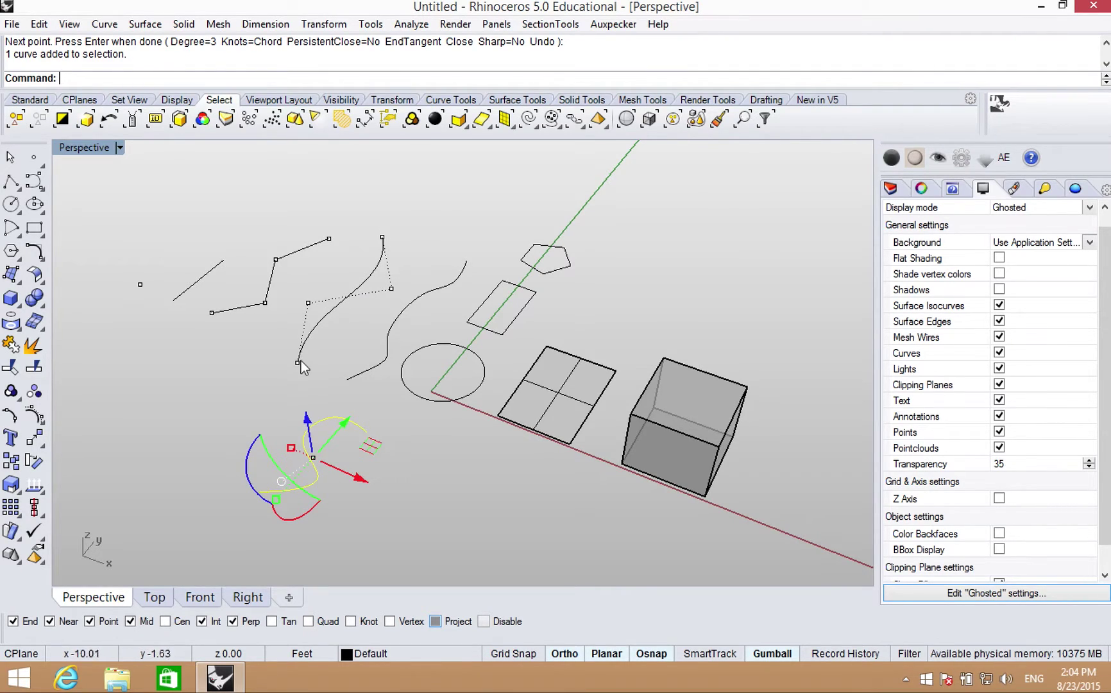
{"action": "left_click", "coordinate": [395, 486]}
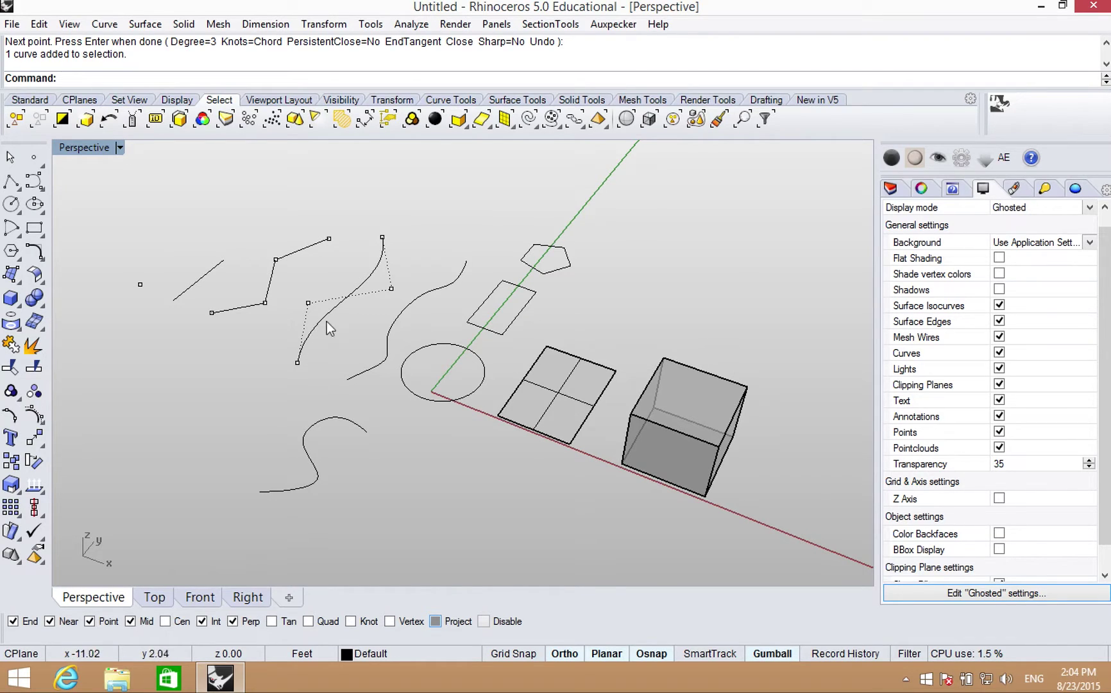
{"action": "left_click", "coordinate": [311, 428]}
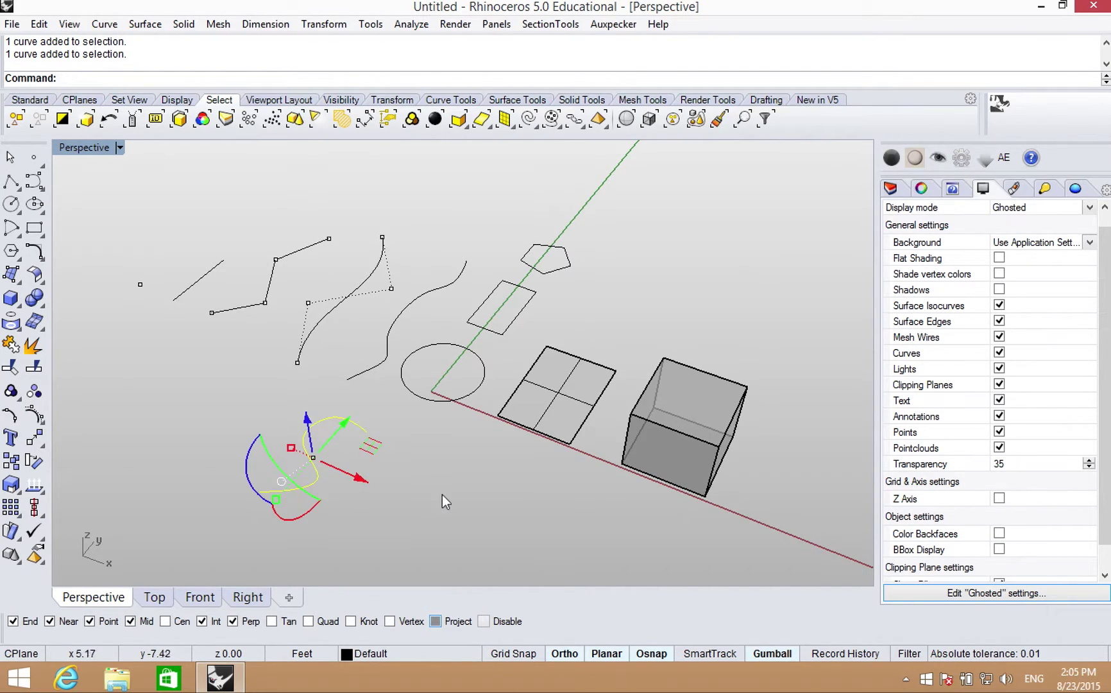
{"action": "key", "text": "Delete"}
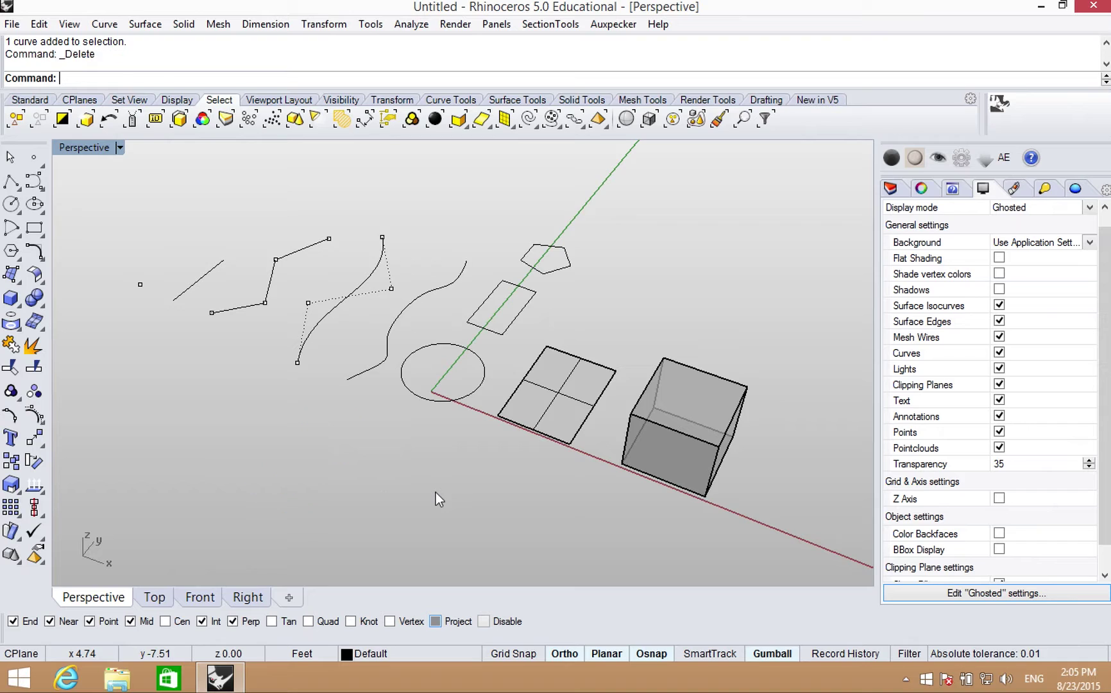
Step: Show the control points of the original interpolated curve beside the circle, and then hide all displayed points
{"action": "left_click", "coordinate": [371, 373]}
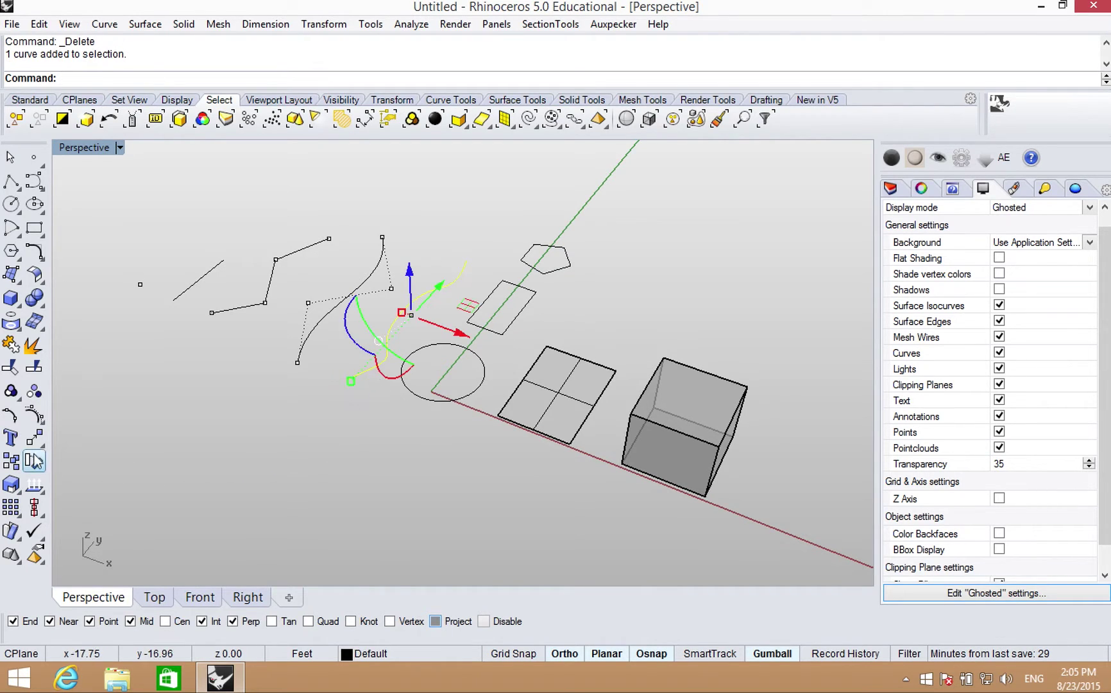
{"action": "left_click", "coordinate": [34, 415]}
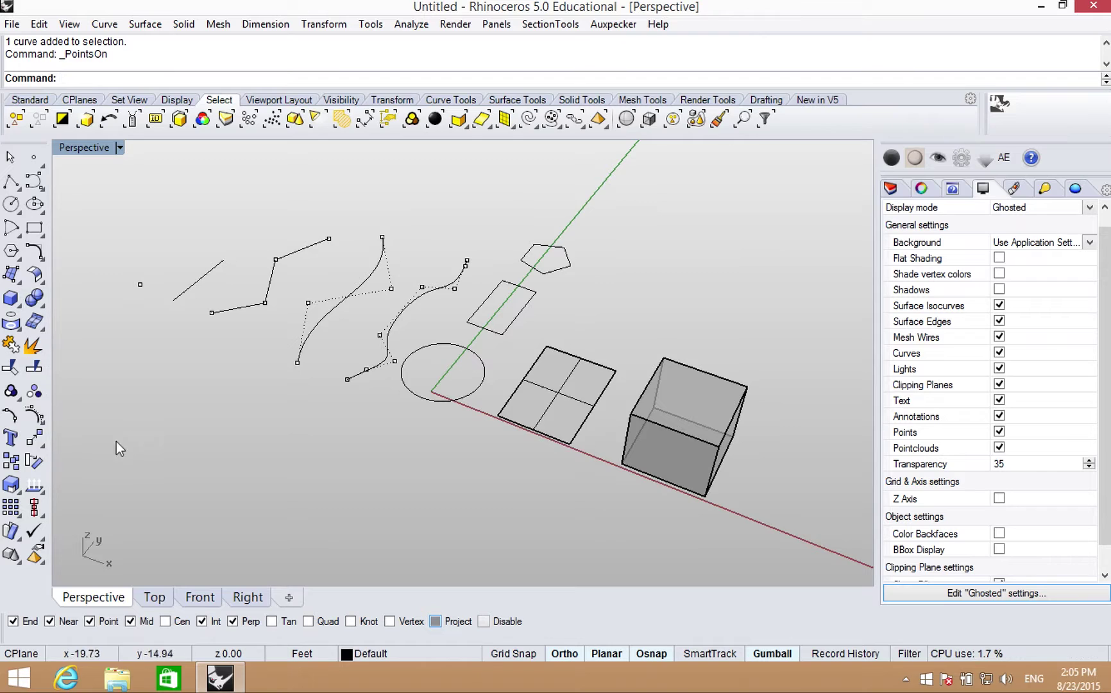
{"action": "key", "text": "Escape"}
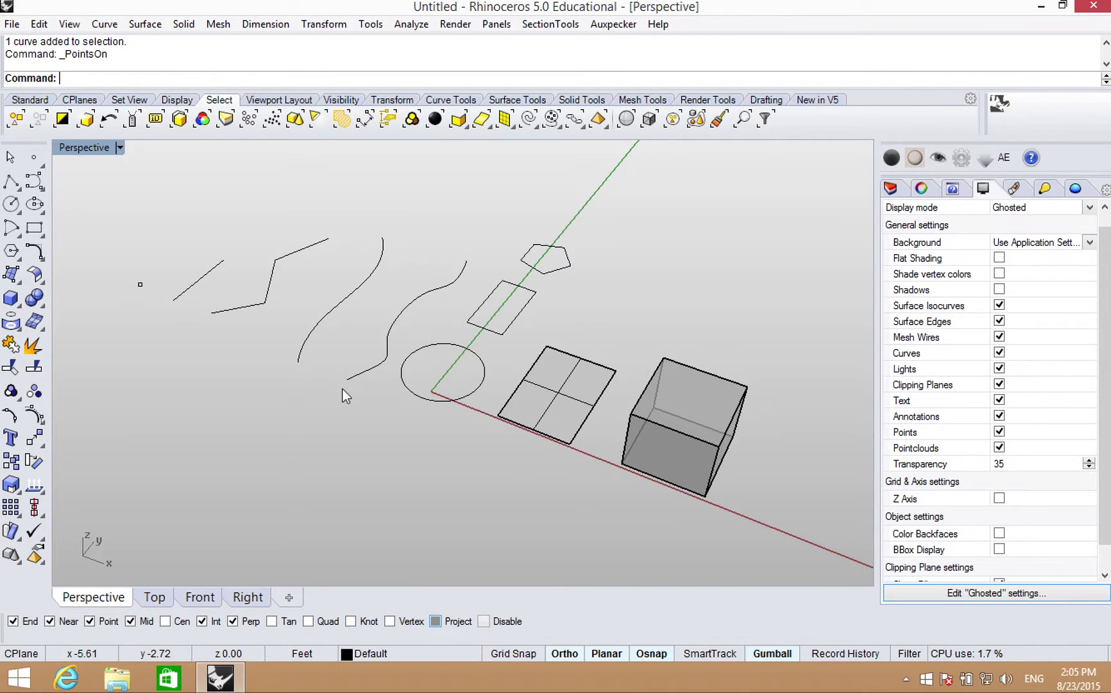
Step: Show the edit points of the same interpolated curve and hide them again
{"action": "left_click", "coordinate": [389, 357]}
{"action": "left_click", "coordinate": [9, 417]}
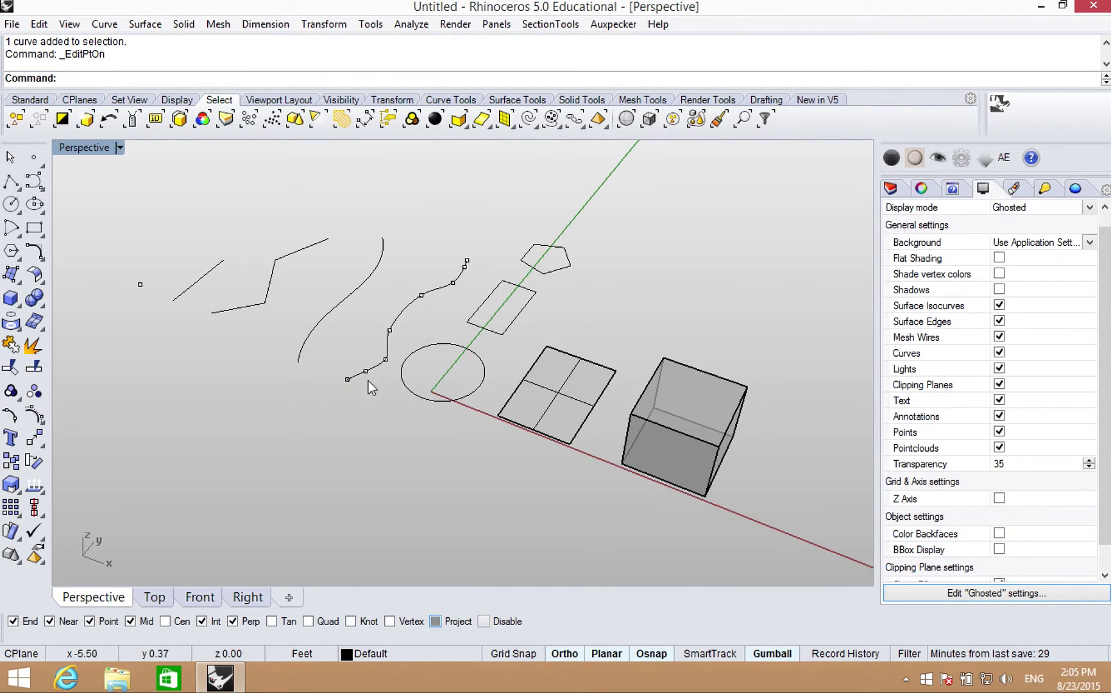
{"action": "key", "text": "Escape"}
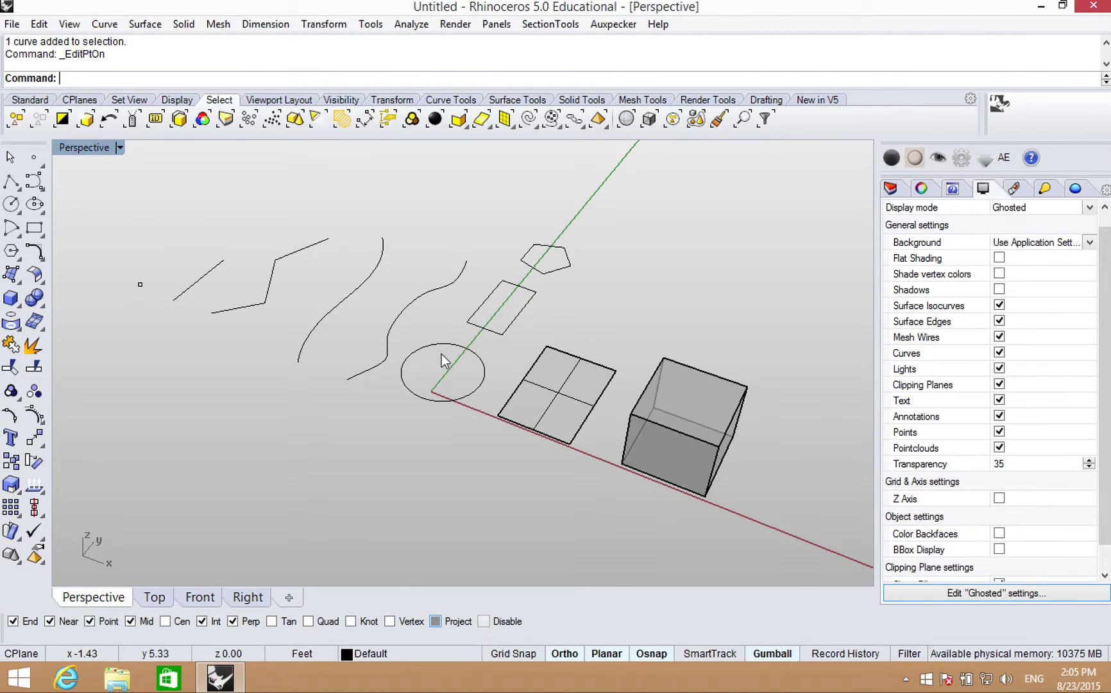
Step: Highlight the rectangle, the polygon and the circle one after another, clearing the selection at the end
{"action": "left_click", "coordinate": [498, 332]}
{"action": "left_click", "coordinate": [556, 271]}
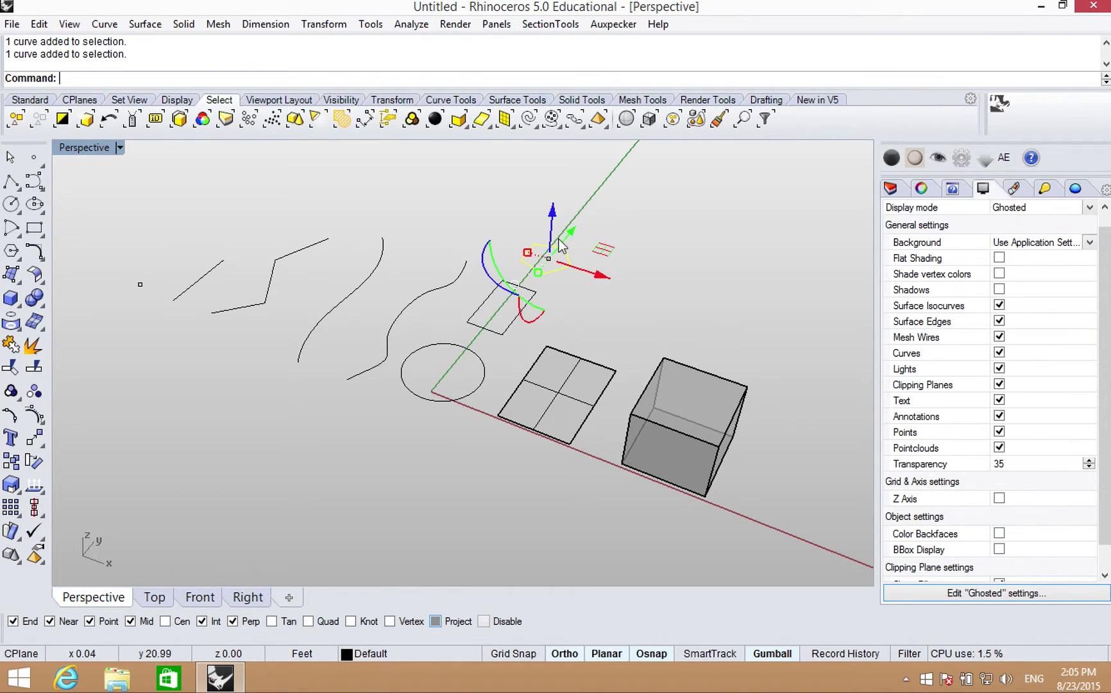
{"action": "left_click", "coordinate": [449, 447]}
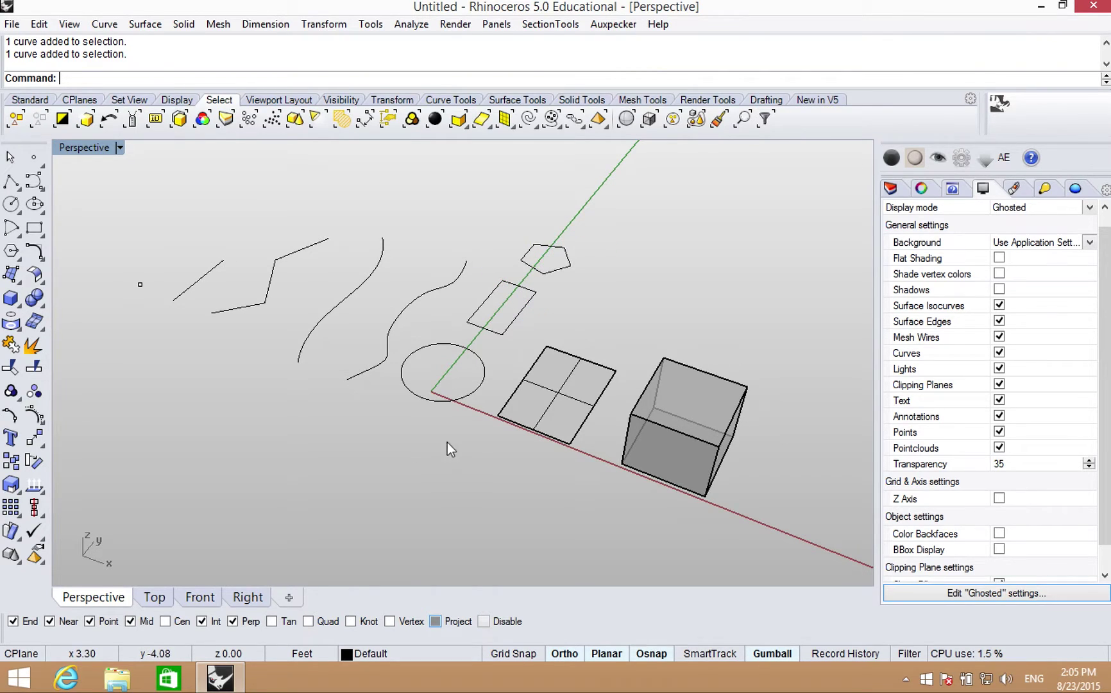
{"action": "left_click", "coordinate": [480, 384]}
{"action": "left_click", "coordinate": [308, 452]}
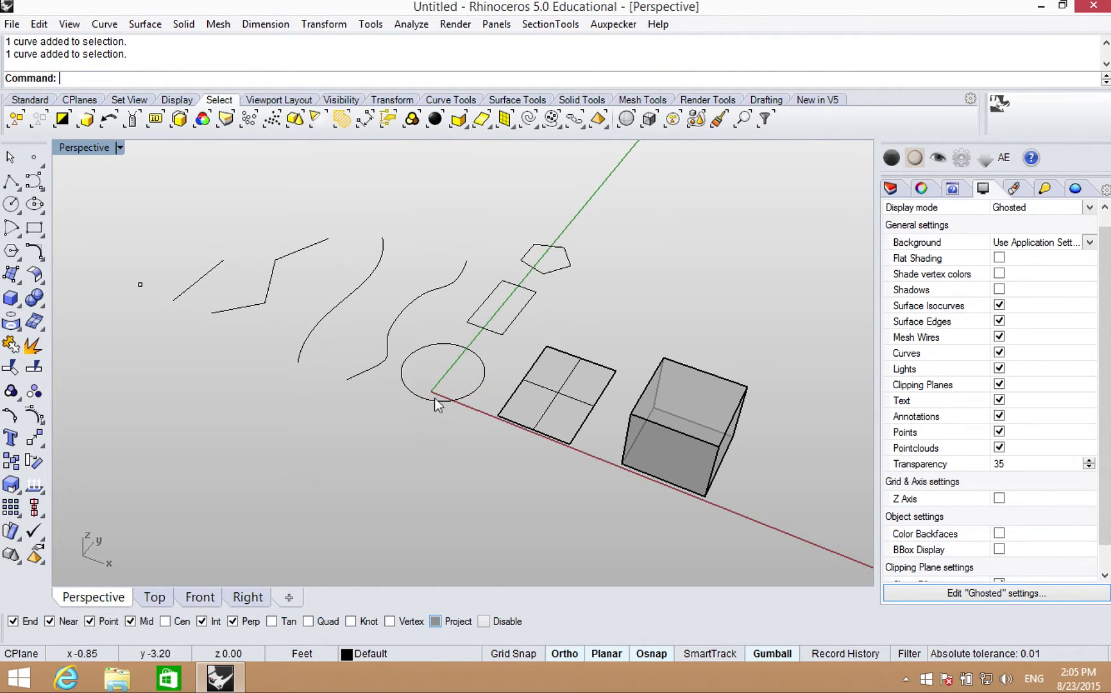
{"action": "left_click", "coordinate": [447, 399]}
{"action": "left_click", "coordinate": [338, 447]}
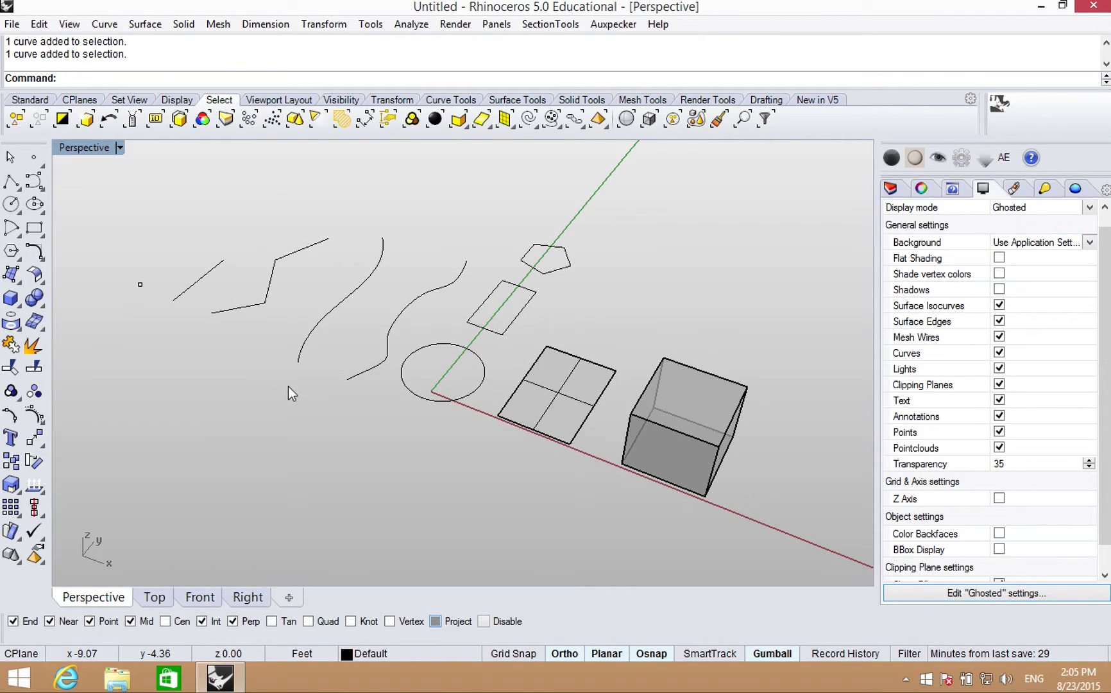
Step: Draw a circle by centre and diameter below the existing circle with the Circle command and delete it
{"action": "type", "text": "Circle"}
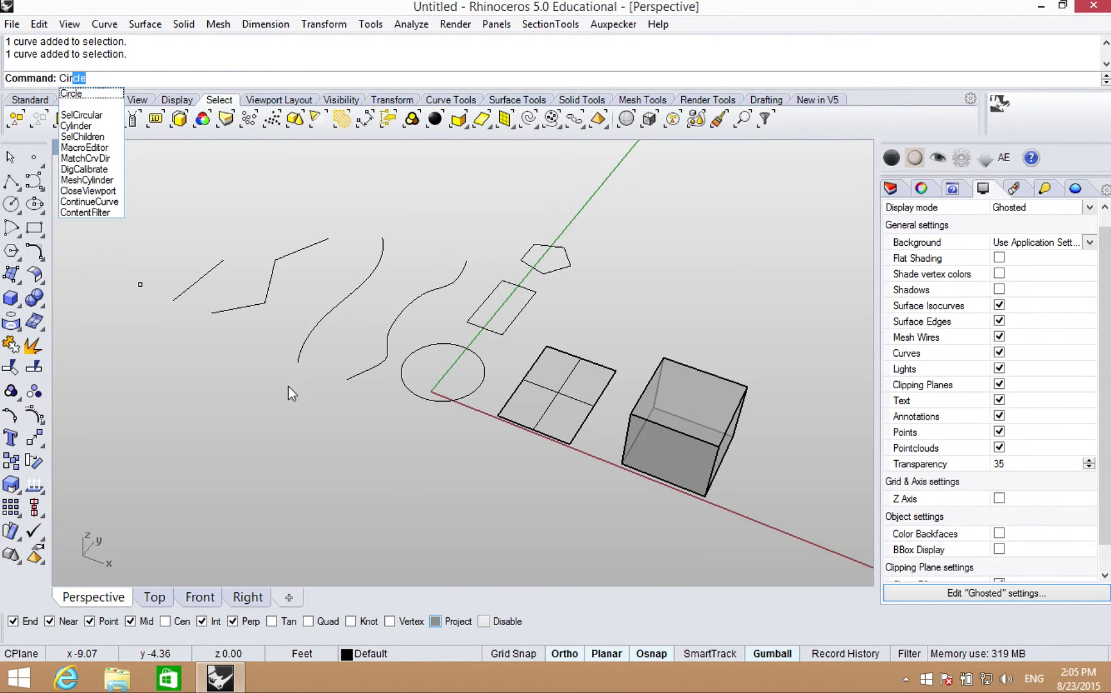
{"action": "key", "text": "Return"}
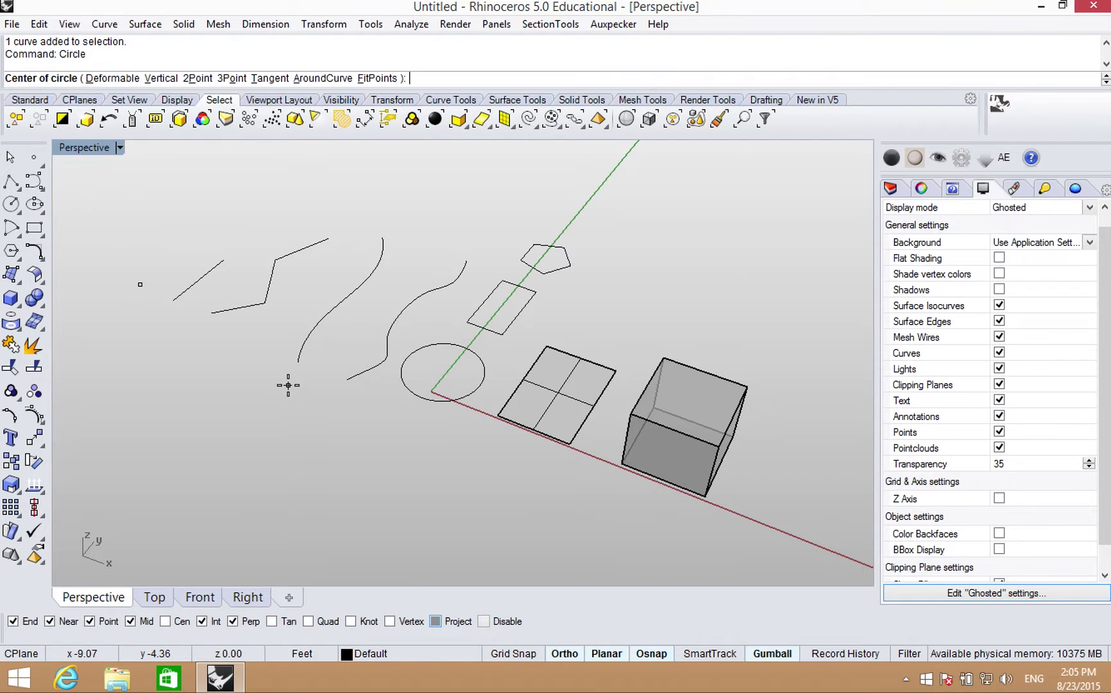
{"action": "left_click", "coordinate": [348, 474]}
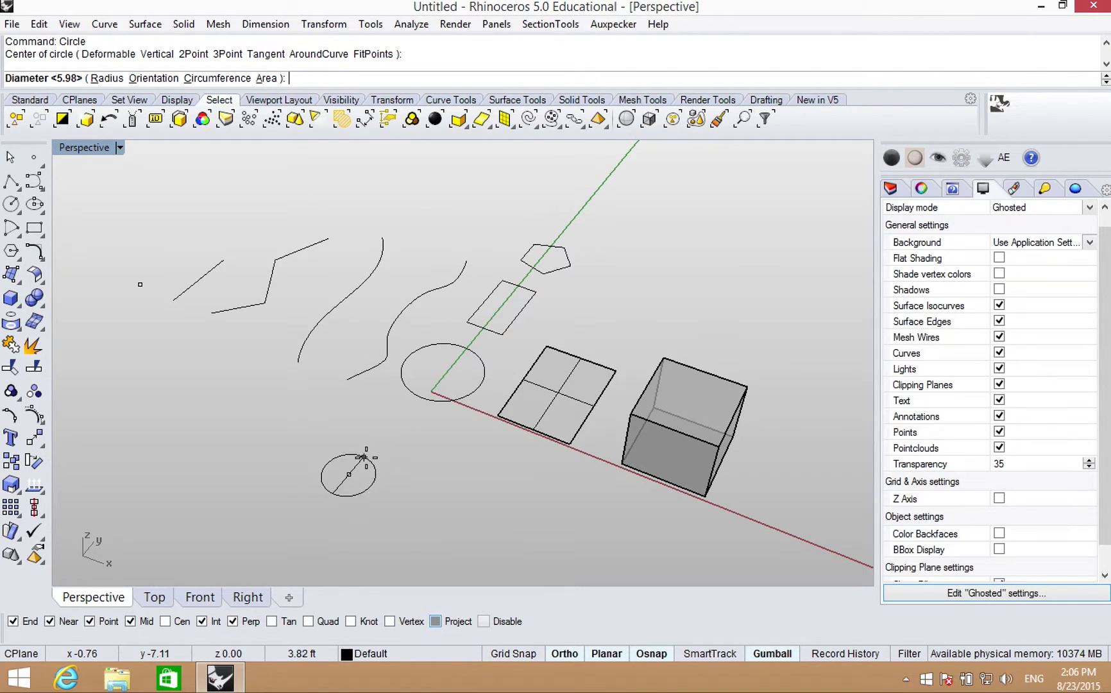
{"action": "left_click", "coordinate": [392, 467]}
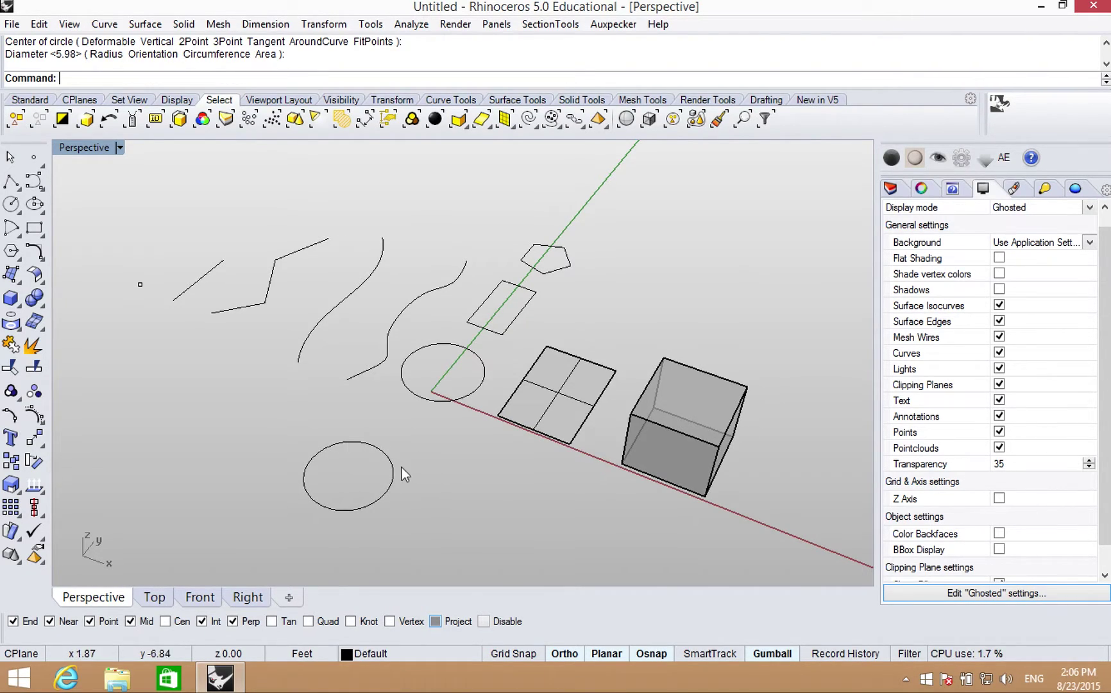
{"action": "left_click", "coordinate": [394, 472]}
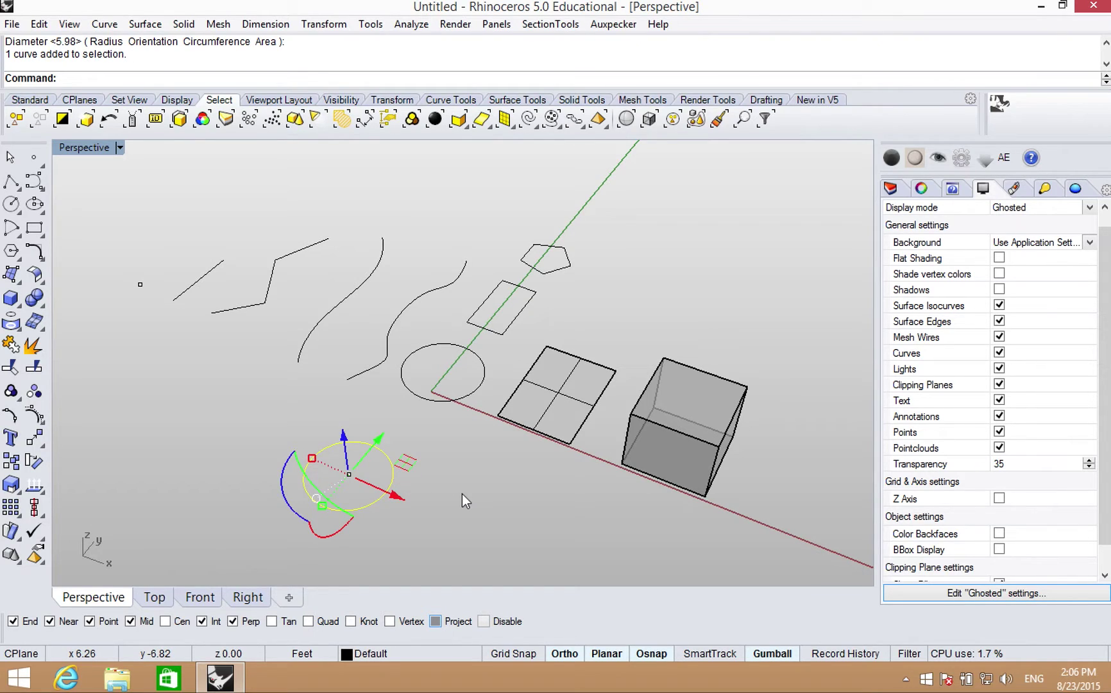
{"action": "key", "text": "Delete"}
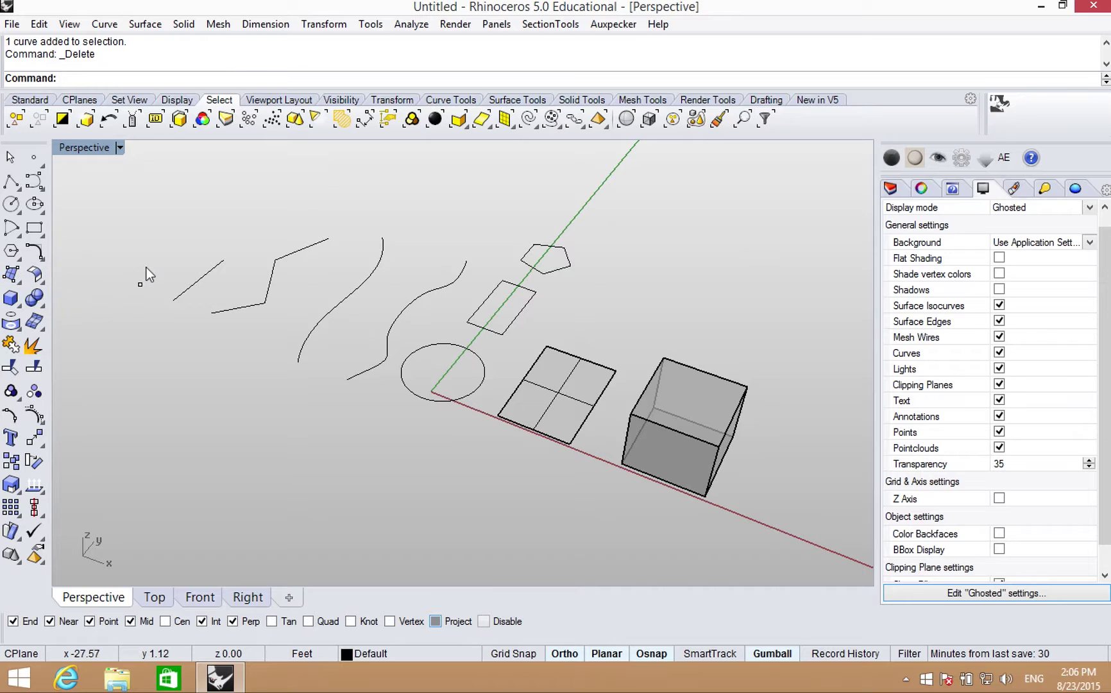
{"action": "type", "text": "Rec"}
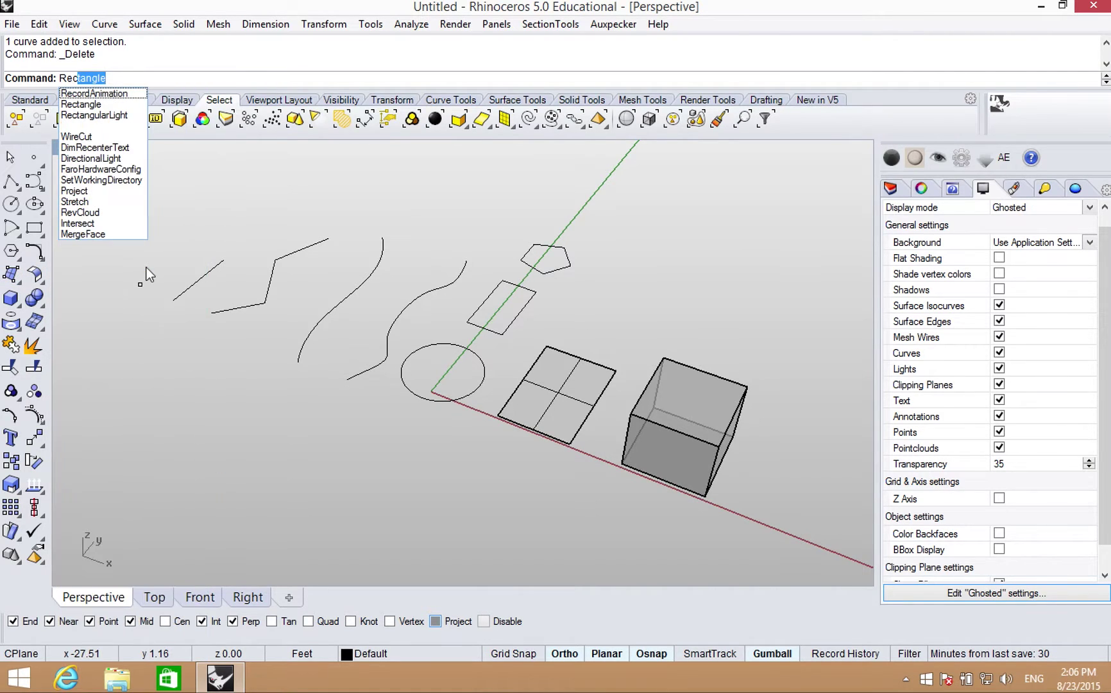
{"action": "key", "text": "Return"}
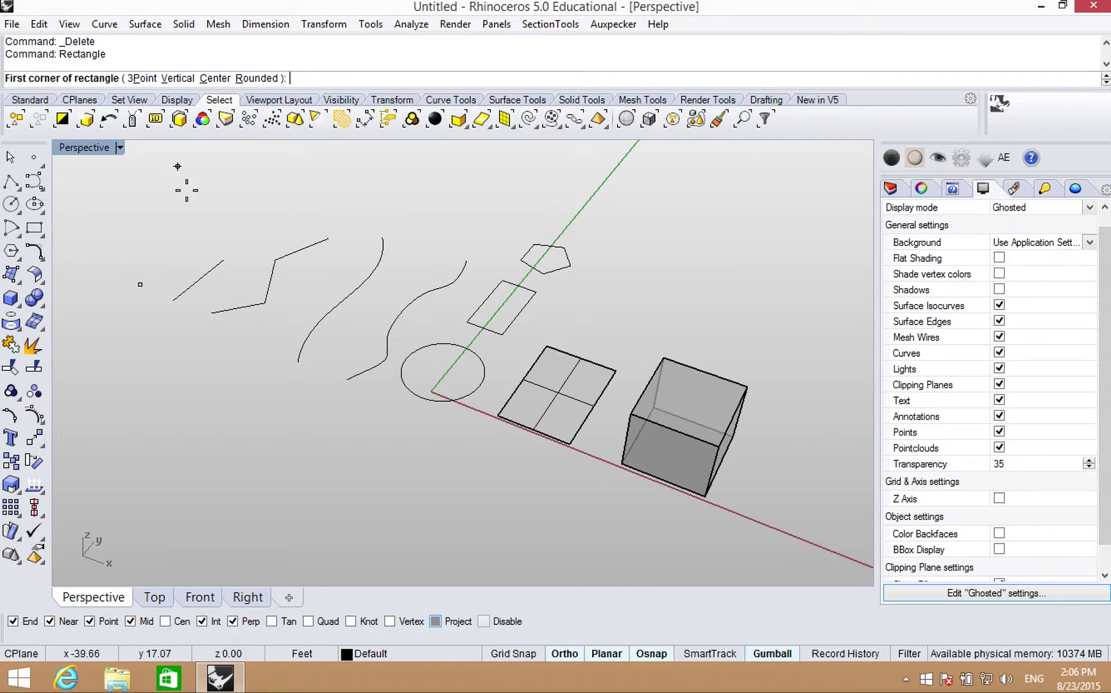
{"action": "left_click", "coordinate": [313, 487]}
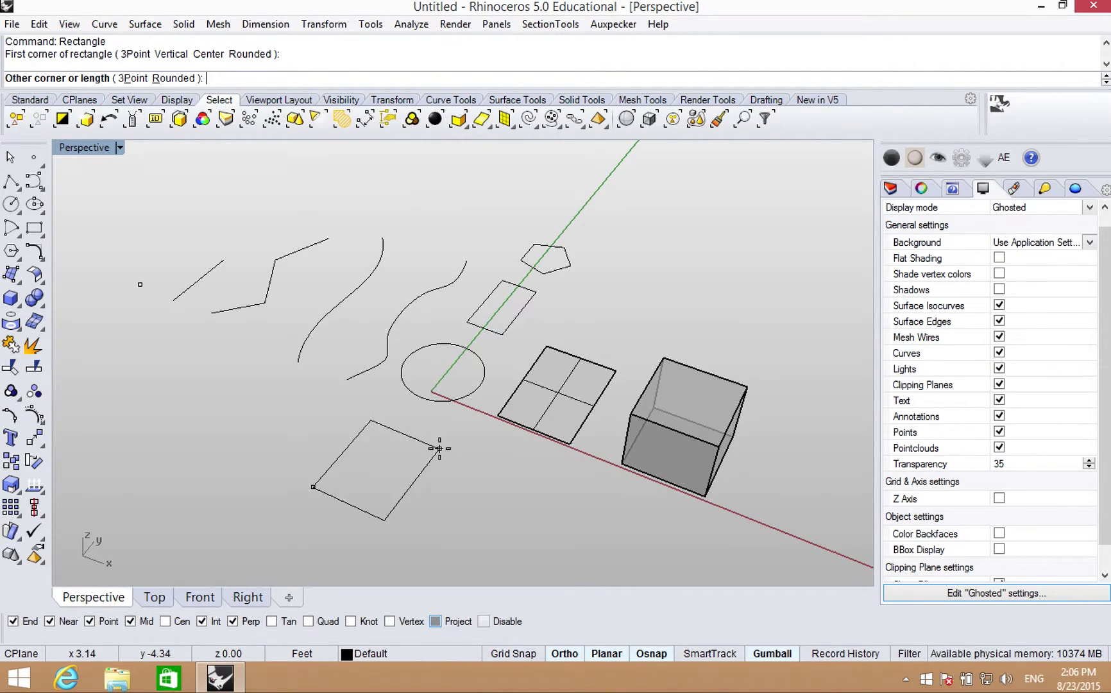
{"action": "key", "text": "Escape"}
Step: Draw a rectangle below the existing circle using the Rectangle command's 3Point option and delete it
{"action": "key", "text": "Return"}
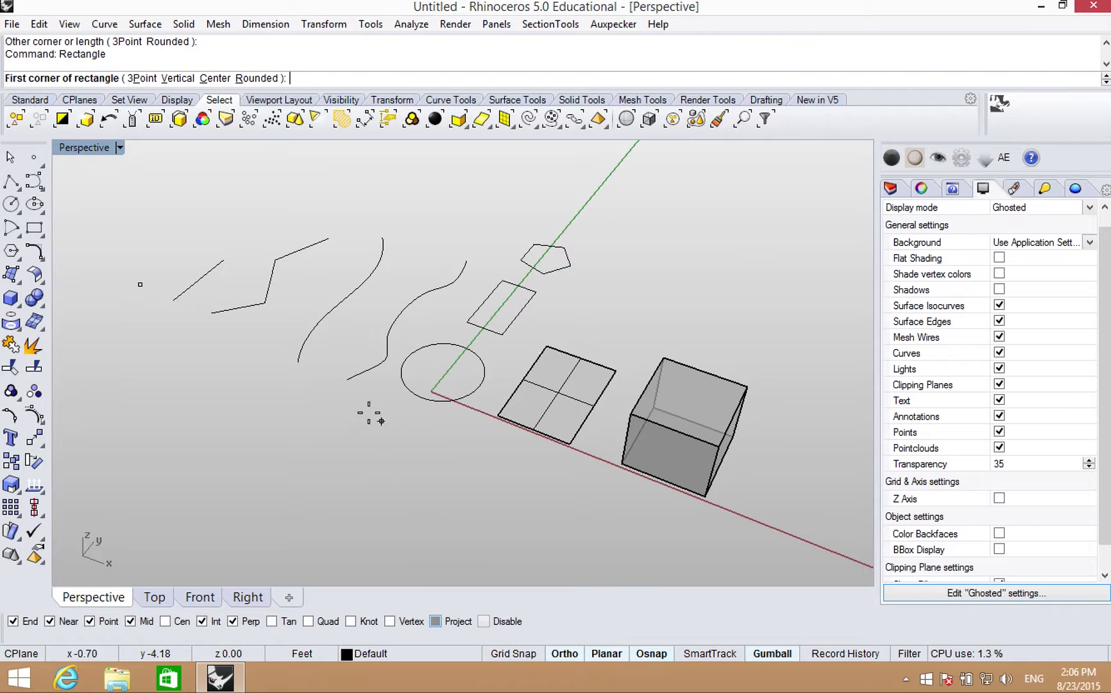
{"action": "left_click", "coordinate": [139, 79]}
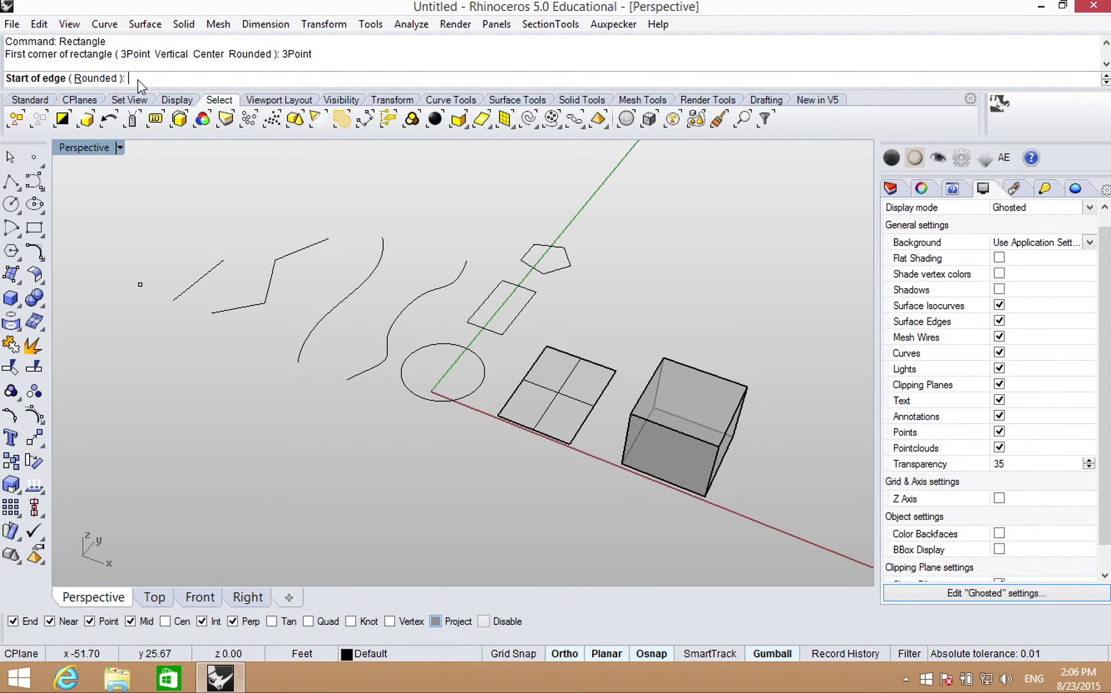
{"action": "left_click", "coordinate": [334, 479]}
{"action": "left_click", "coordinate": [391, 505]}
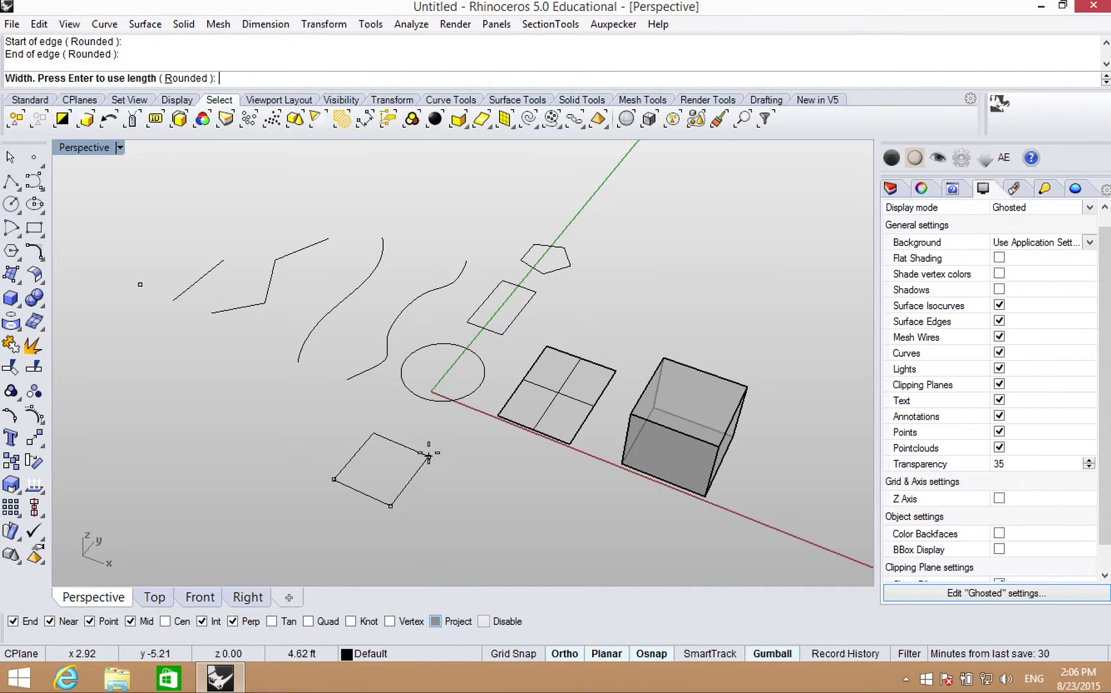
{"action": "left_click", "coordinate": [447, 433]}
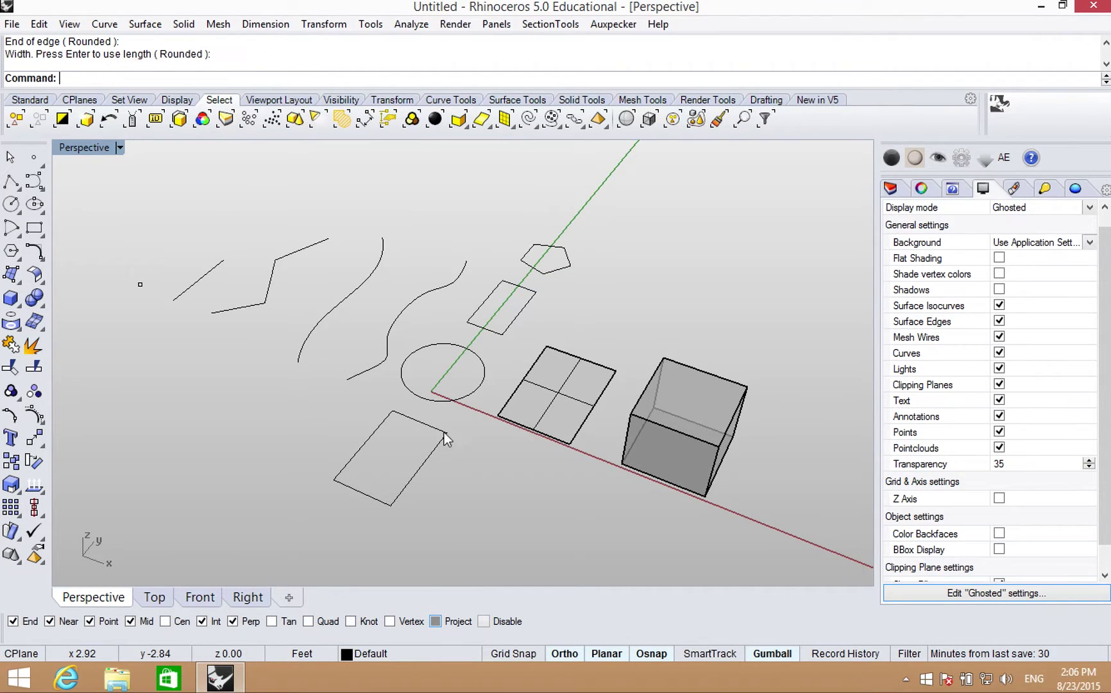
{"action": "left_click", "coordinate": [411, 479]}
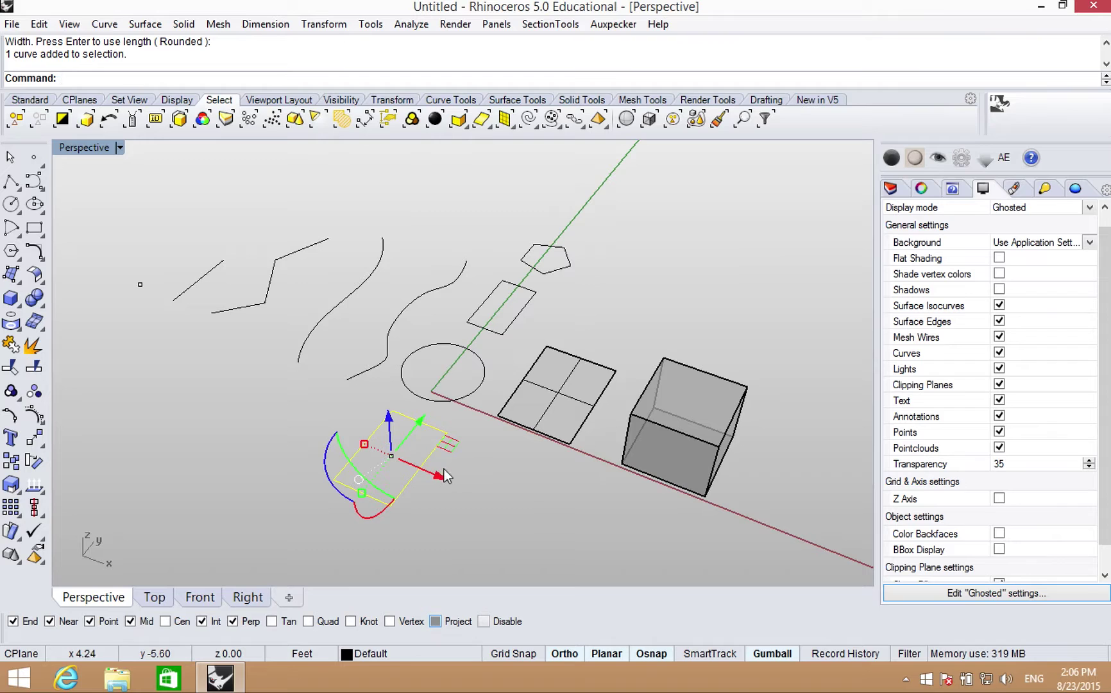
{"action": "key", "text": "Delete"}
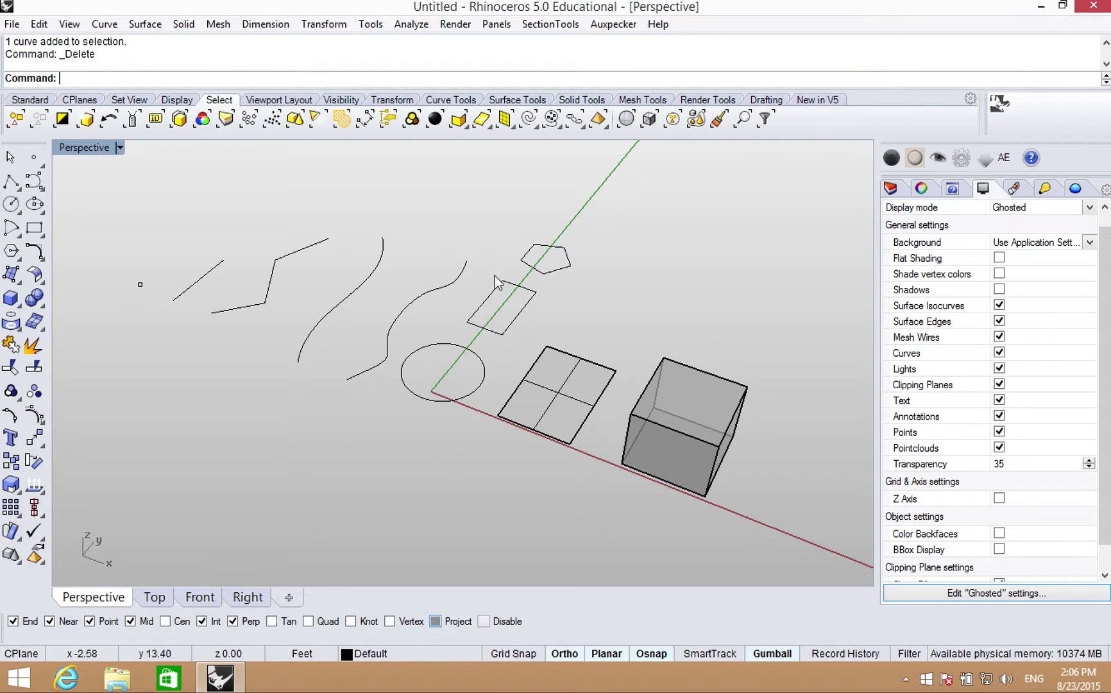
{"action": "scroll", "coordinate": [482, 447], "scroll_direction": "up", "scroll_amount": 3}
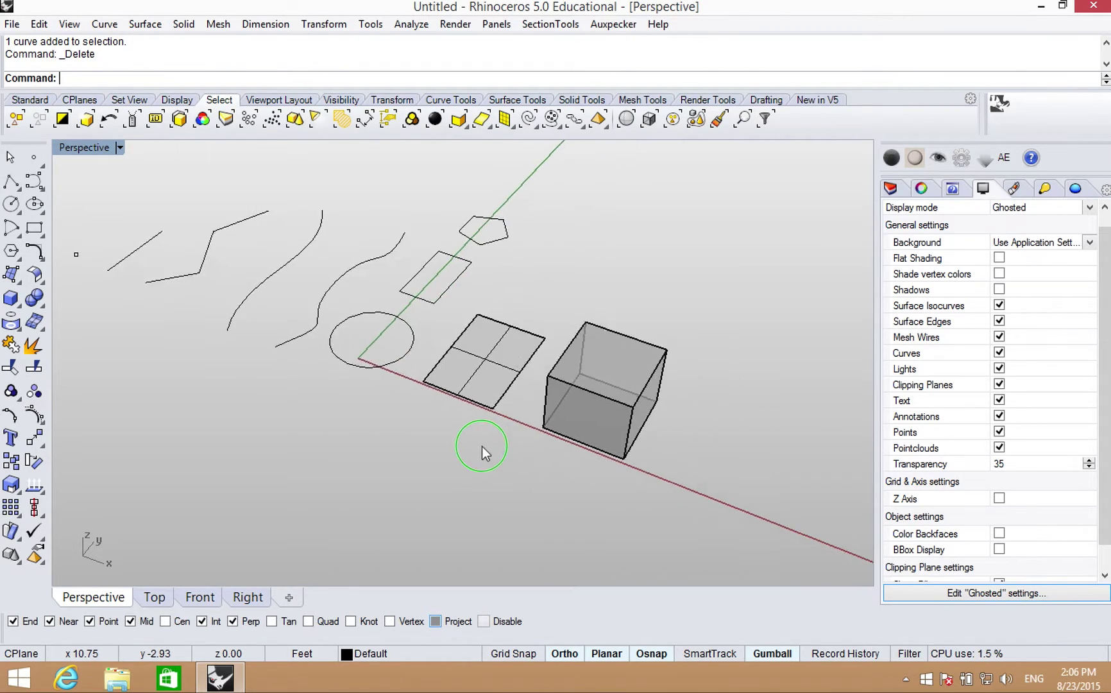
Step: Highlight the circle beside the origin and clear the selection
{"action": "scroll", "coordinate": [466, 408], "scroll_direction": "up", "scroll_amount": 3}
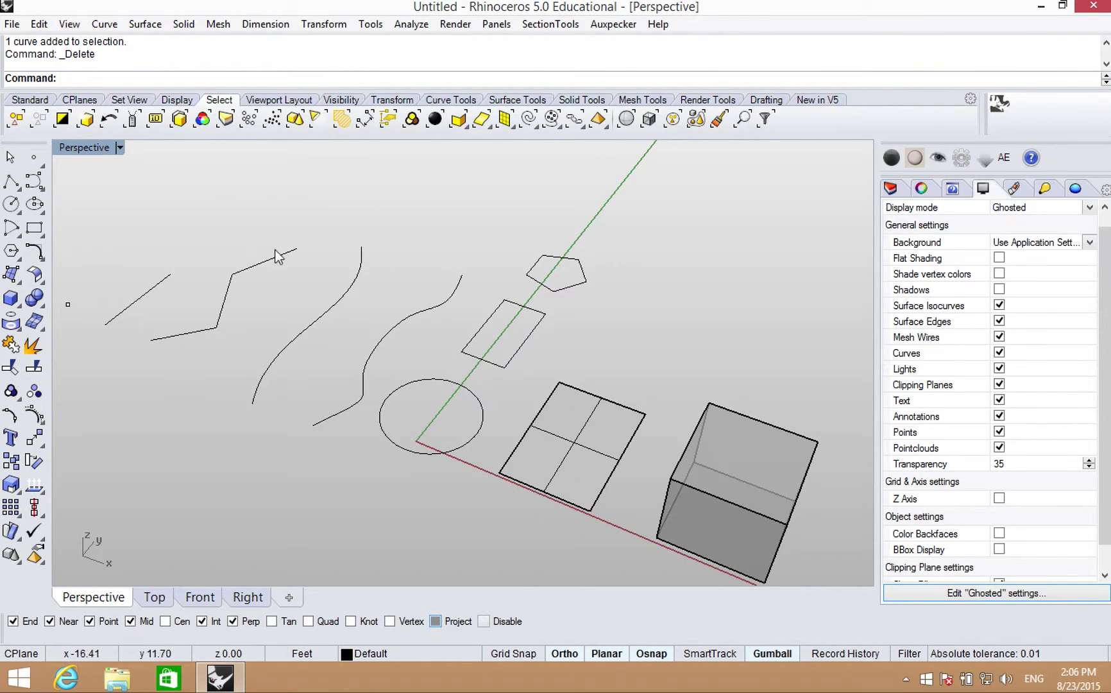
{"action": "right_click_drag", "start_coordinate": [397, 408], "coordinate": [559, 475]}
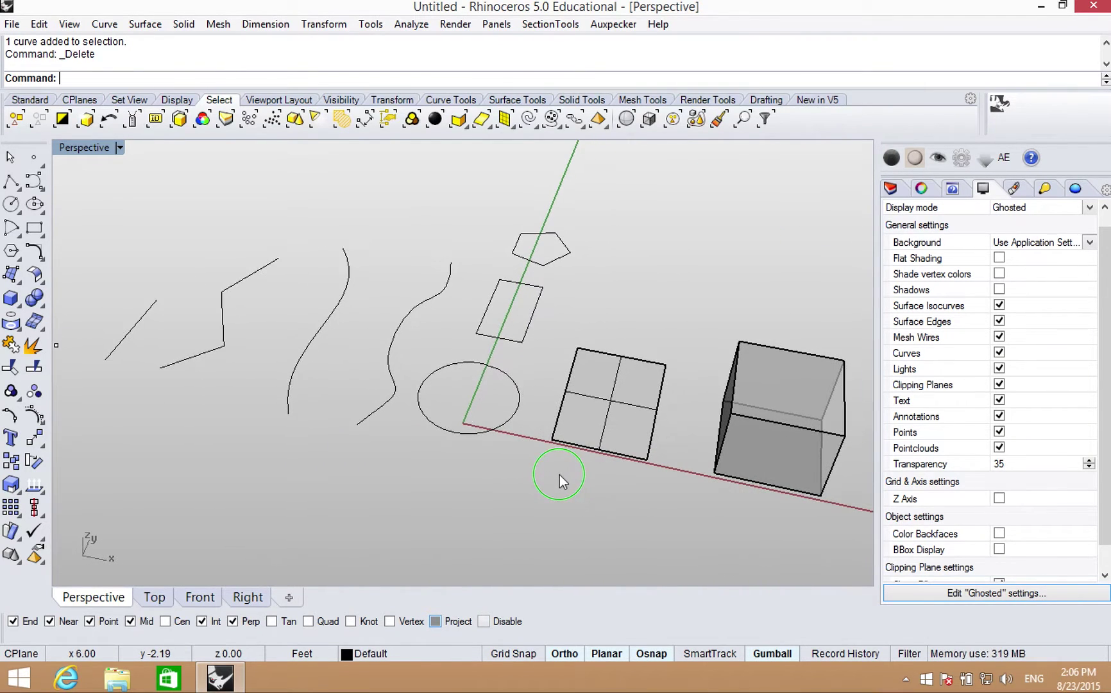
{"action": "left_click", "coordinate": [483, 433]}
{"action": "left_click", "coordinate": [503, 467]}
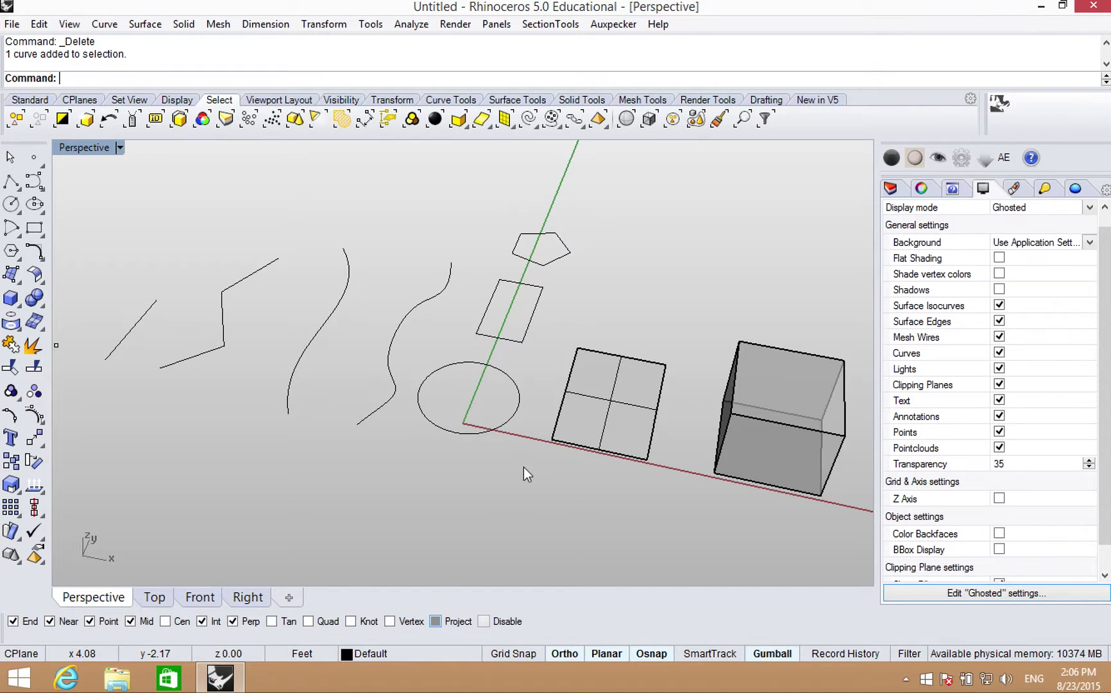
Step: Highlight the flat rectangular surface between the circle and the box, view it from another angle and clear the selection
{"action": "mouse_move", "coordinate": [591, 478]}
{"action": "right_mouse_down"}
{"action": "mouse_move", "coordinate": [578, 489]}
{"action": "mouse_move", "coordinate": [540, 465]}
{"action": "mouse_move", "coordinate": [578, 462]}
{"action": "mouse_move", "coordinate": [598, 487]}
{"action": "mouse_move", "coordinate": [580, 478]}
{"action": "right_mouse_up"}
{"action": "left_click", "coordinate": [584, 446]}
{"action": "left_click", "coordinate": [608, 506]}
{"action": "left_click", "coordinate": [559, 424]}
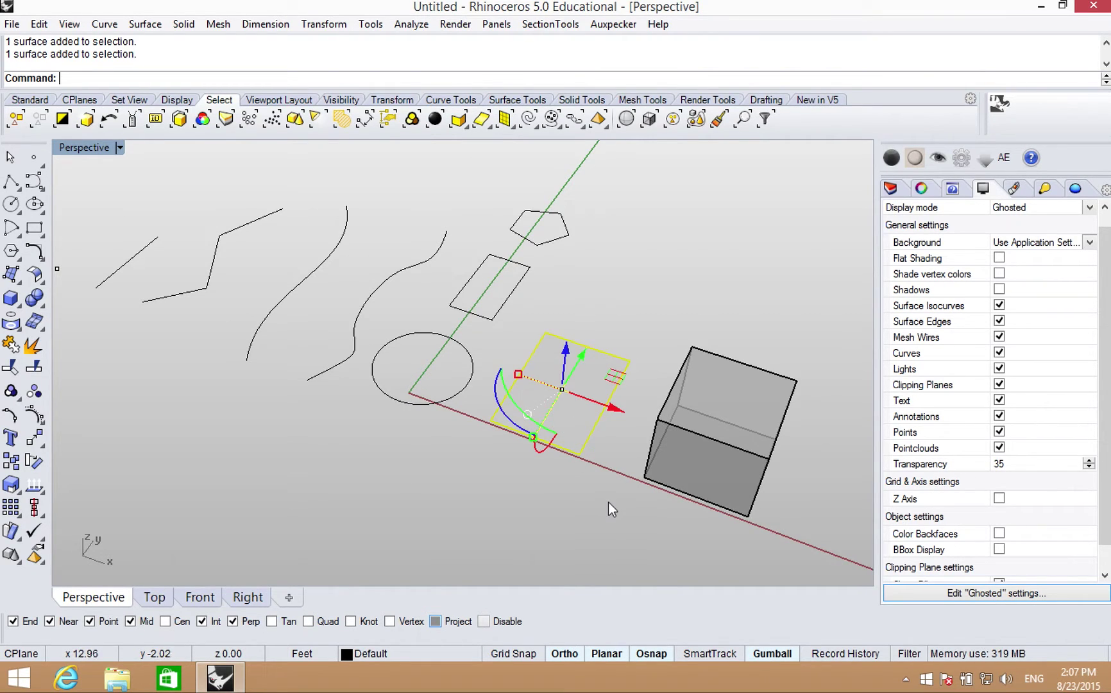
{"action": "right_click_drag", "start_coordinate": [582, 509], "coordinate": [520, 492]}
{"action": "left_click", "coordinate": [521, 493]}
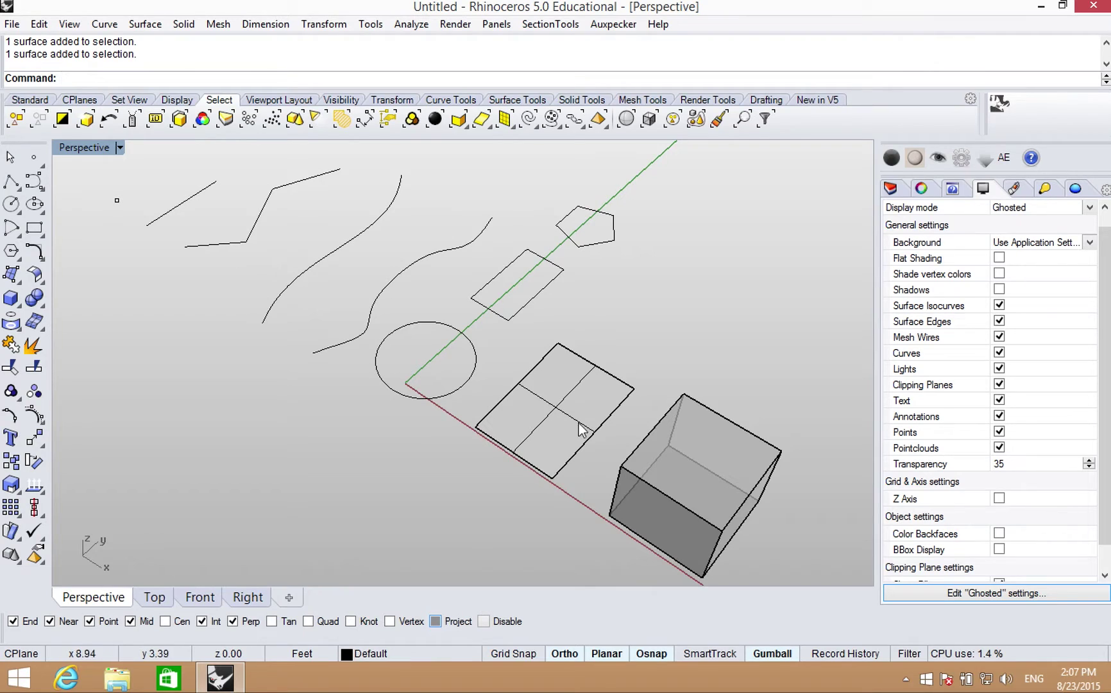
Step: Create a four-sided surface from four corner points in the empty area in front of the circle
{"action": "left_click", "coordinate": [12, 275]}
{"action": "left_click", "coordinate": [302, 505]}
{"action": "left_click", "coordinate": [380, 568]}
{"action": "left_click", "coordinate": [457, 489]}
{"action": "left_click", "coordinate": [384, 436]}
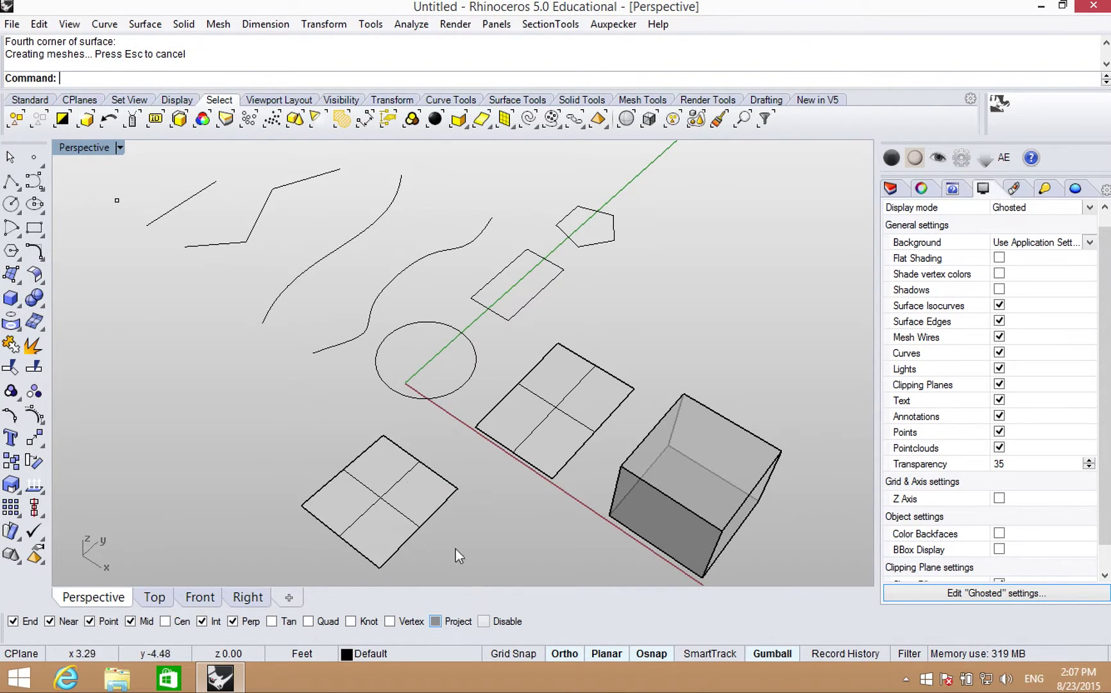
Step: Turn on the control points of the new four-corner surface
{"action": "left_click", "coordinate": [406, 533]}
{"action": "mouse_move", "coordinate": [448, 535]}
{"action": "right_mouse_down"}
{"action": "mouse_move", "coordinate": [470, 489]}
{"action": "mouse_move", "coordinate": [523, 492]}
{"action": "right_mouse_up"}
{"action": "right_click_drag", "start_coordinate": [502, 510], "coordinate": [561, 446], "text": "shift"}
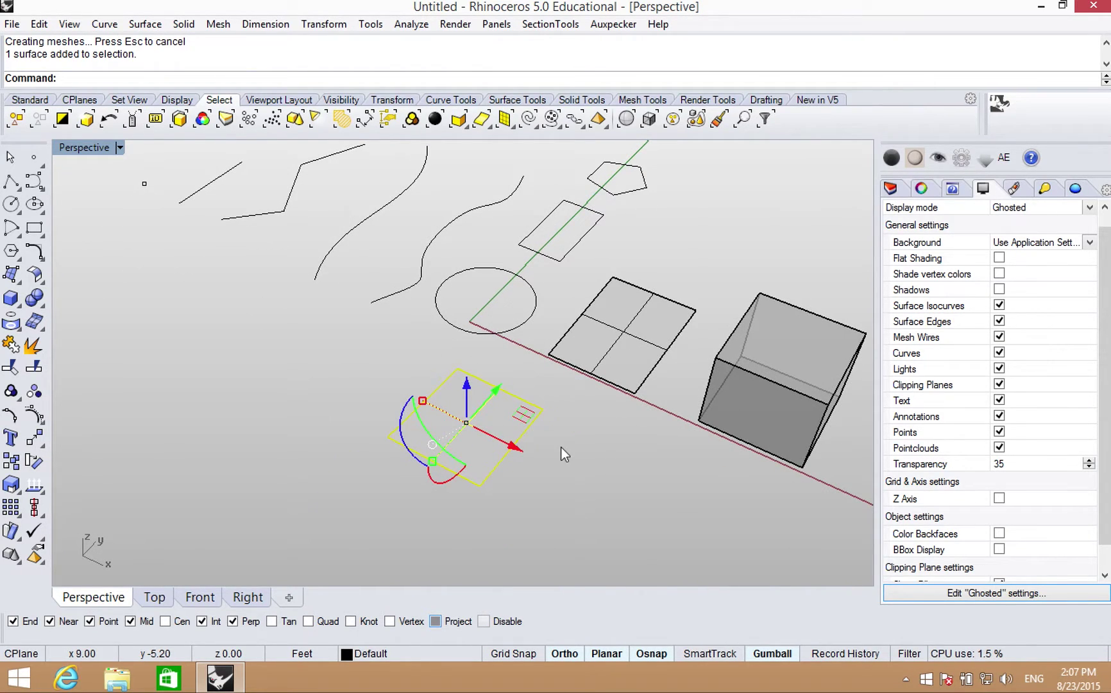
{"action": "left_click", "coordinate": [33, 415]}
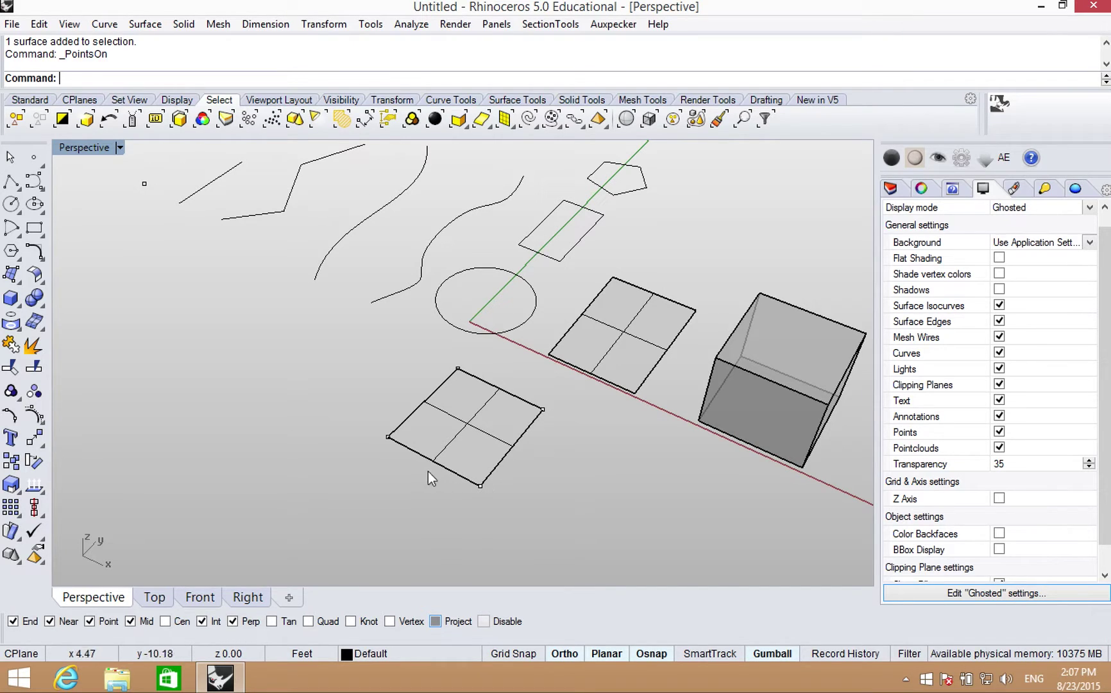
Step: Highlight the four corner control points of the new surface one after another
{"action": "left_click", "coordinate": [387, 437]}
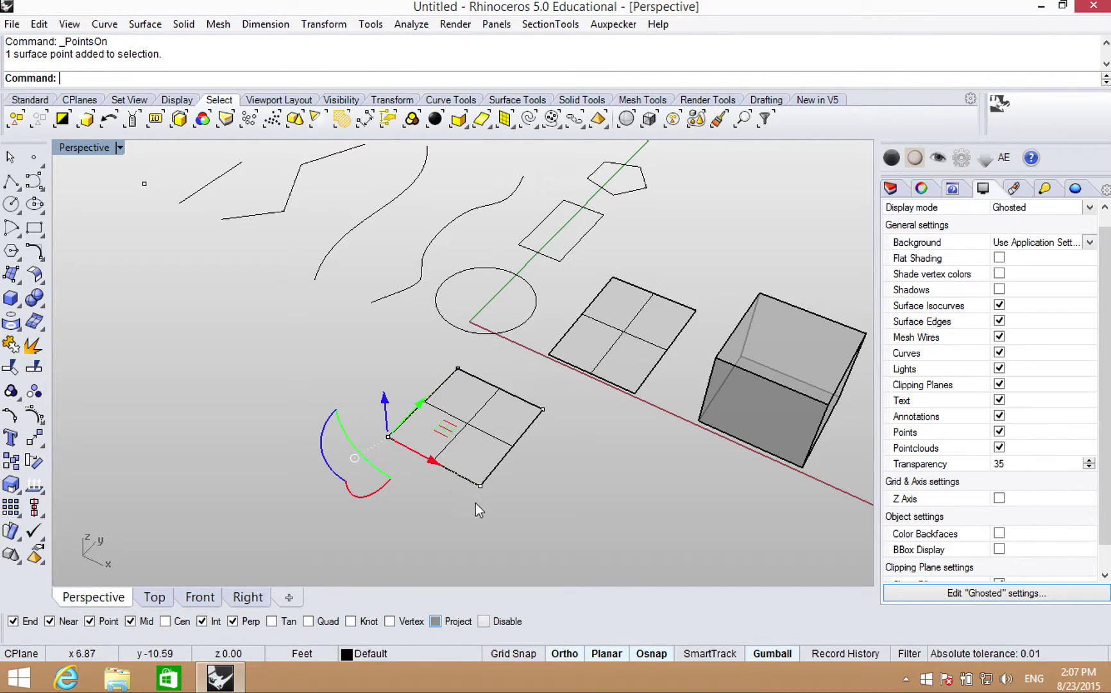
{"action": "left_click", "coordinate": [481, 485]}
{"action": "left_click", "coordinate": [543, 408]}
{"action": "left_click", "coordinate": [458, 372]}
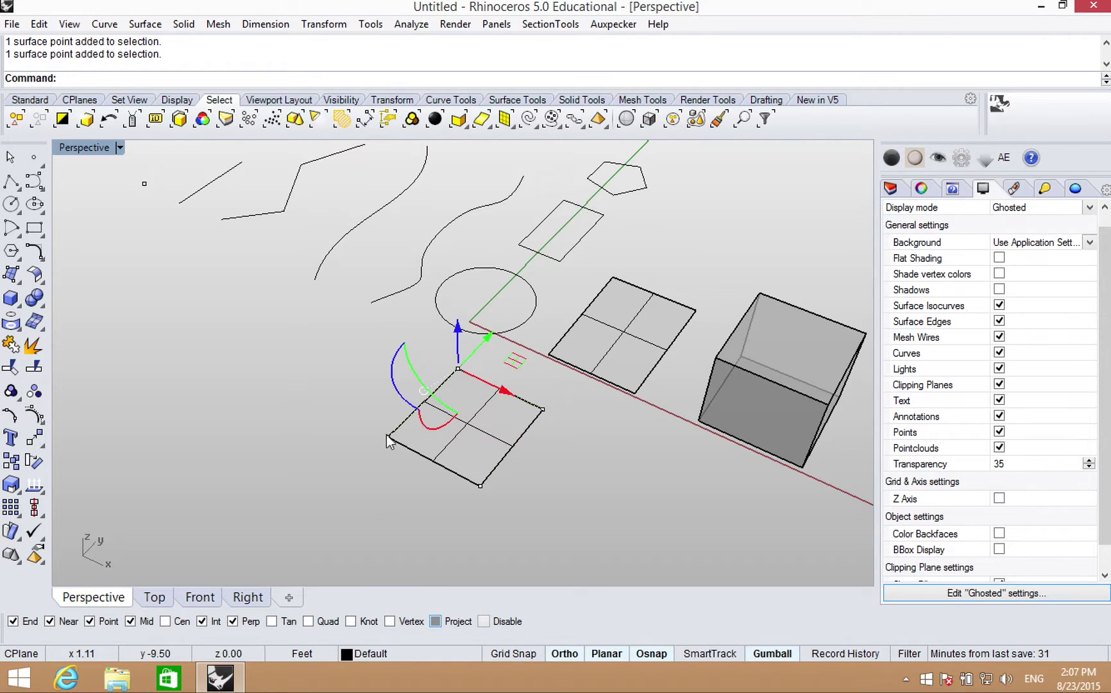
Step: Raise two opposite corner points of the new surface vertically with the gumball to warp it, clearing the point selection at the end
{"action": "left_click", "coordinate": [390, 443]}
{"action": "left_click_drag", "start_coordinate": [387, 417], "coordinate": [385, 391]}
{"action": "right_click_drag", "start_coordinate": [479, 456], "coordinate": [511, 426]}
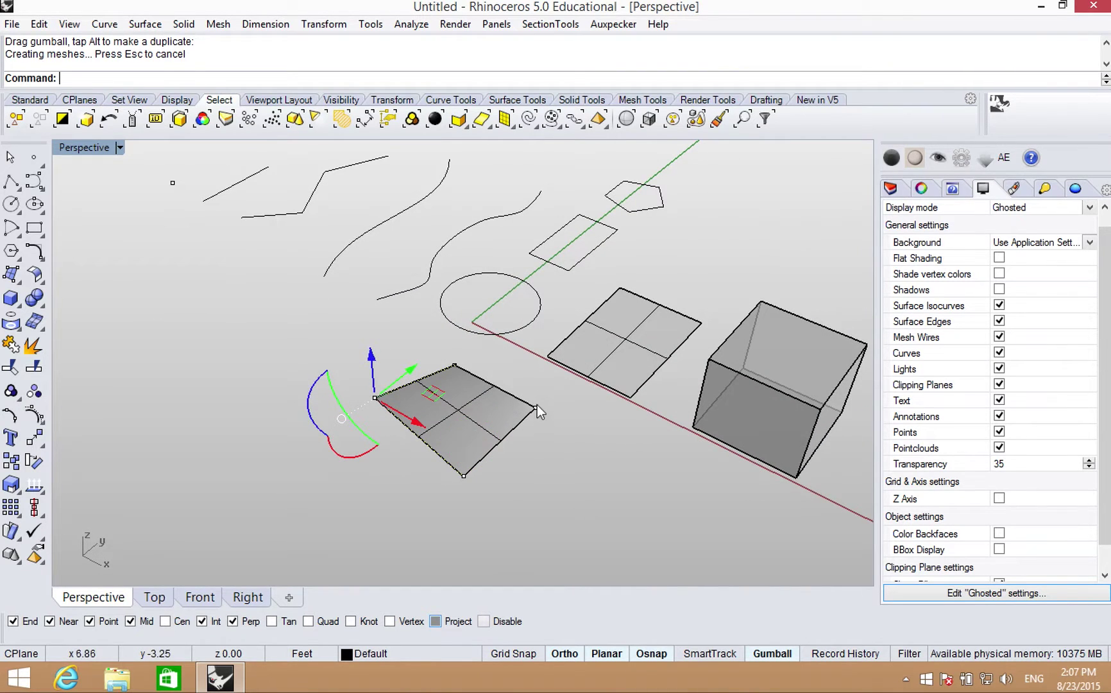
{"action": "left_click", "coordinate": [536, 408]}
{"action": "left_click_drag", "start_coordinate": [538, 385], "coordinate": [532, 355]}
{"action": "right_click_drag", "start_coordinate": [496, 452], "coordinate": [561, 487]}
{"action": "key", "text": "Escape"}
{"action": "right_click_drag", "start_coordinate": [644, 441], "coordinate": [521, 427]}
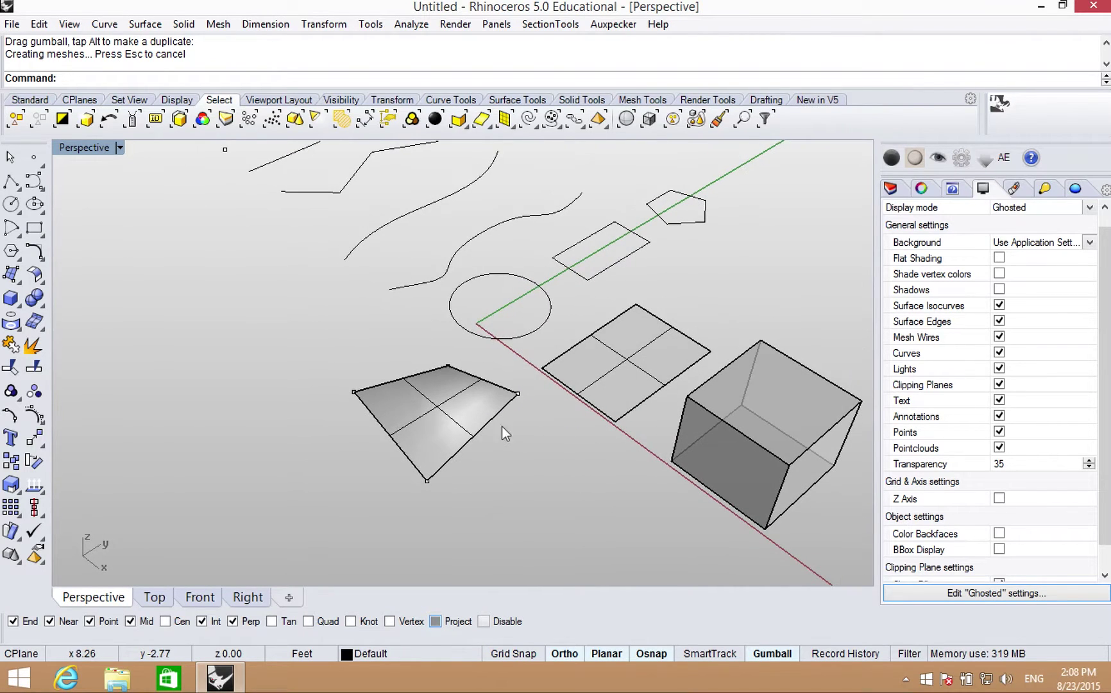
Step: Highlight the interpolated curve beside the circle and examine the warped surface from several angles
{"action": "right_click_drag", "start_coordinate": [420, 396], "coordinate": [481, 366]}
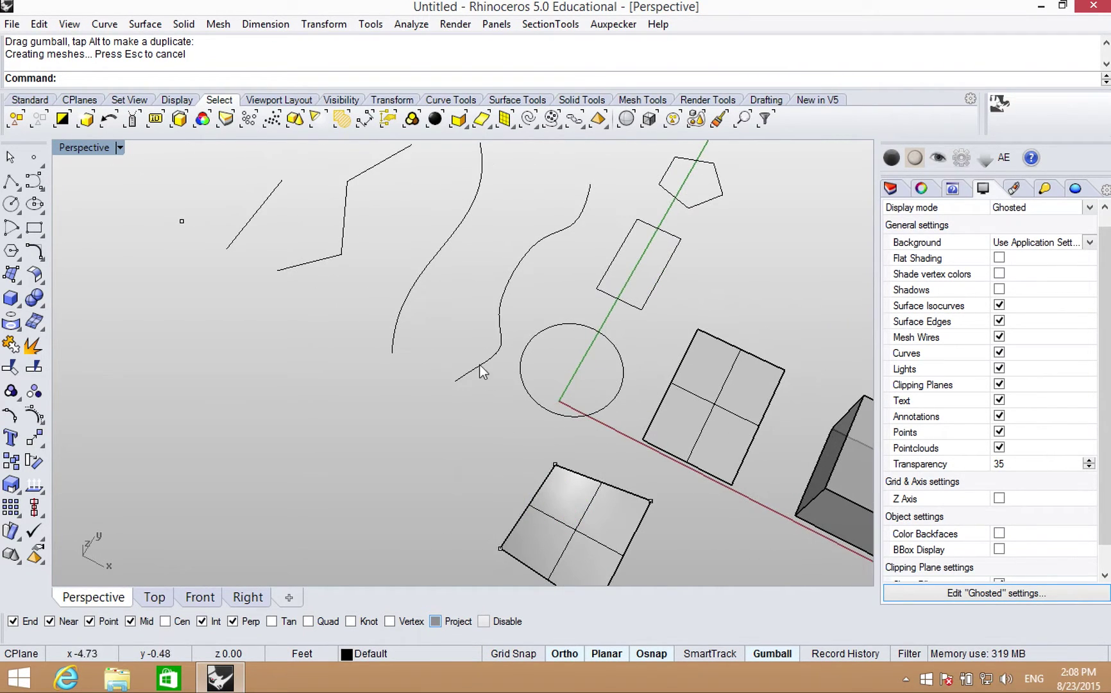
{"action": "left_click", "coordinate": [480, 374]}
{"action": "mouse_move", "coordinate": [469, 472]}
{"action": "right_mouse_down"}
{"action": "mouse_move", "coordinate": [479, 472]}
{"action": "mouse_move", "coordinate": [360, 392]}
{"action": "mouse_move", "coordinate": [479, 496]}
{"action": "mouse_move", "coordinate": [466, 404]}
{"action": "mouse_move", "coordinate": [475, 453]}
{"action": "right_mouse_up"}
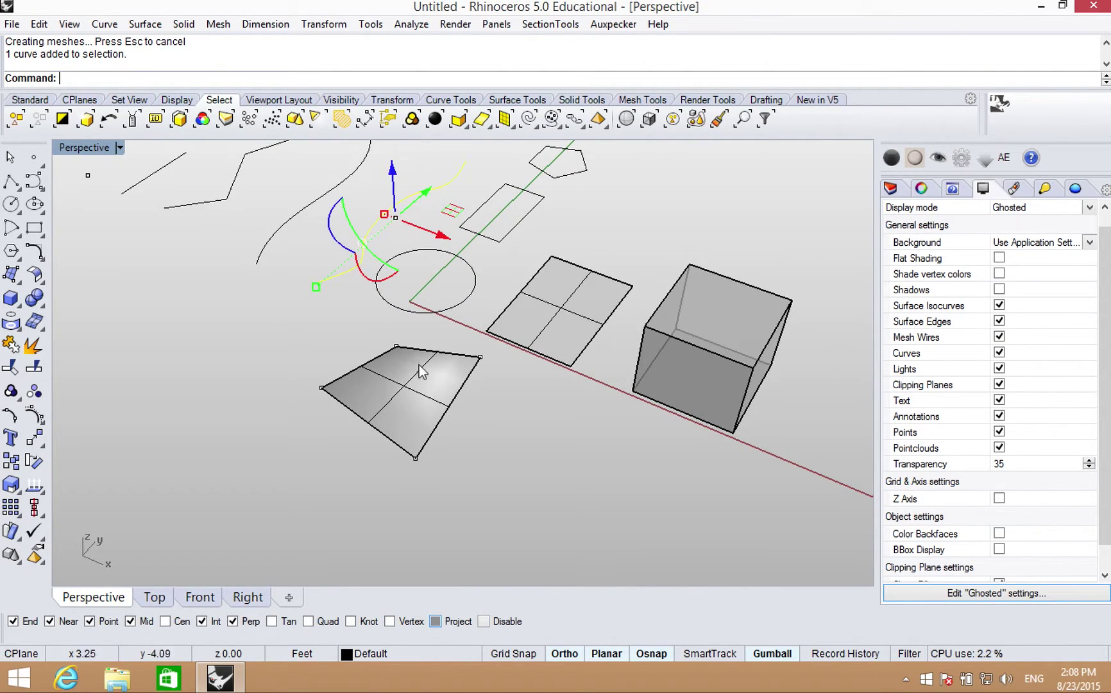
{"action": "right_click_drag", "start_coordinate": [463, 461], "coordinate": [496, 459]}
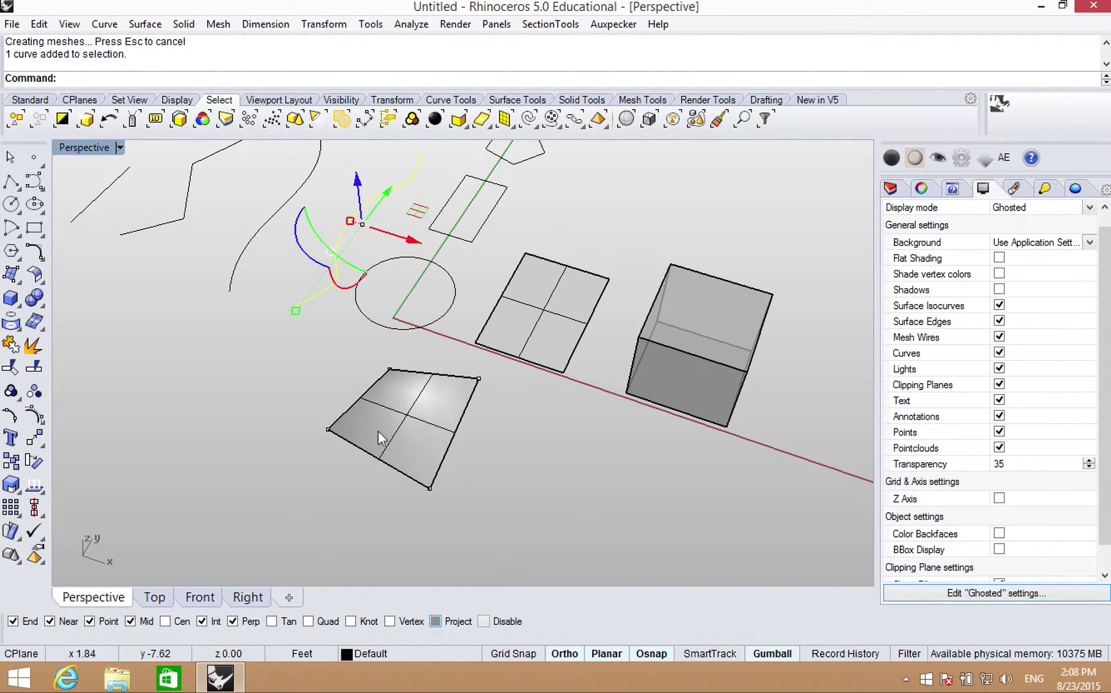
{"action": "mouse_move", "coordinate": [428, 443]}
{"action": "right_mouse_down"}
{"action": "mouse_move", "coordinate": [439, 406]}
{"action": "mouse_move", "coordinate": [423, 441]}
{"action": "right_mouse_up"}
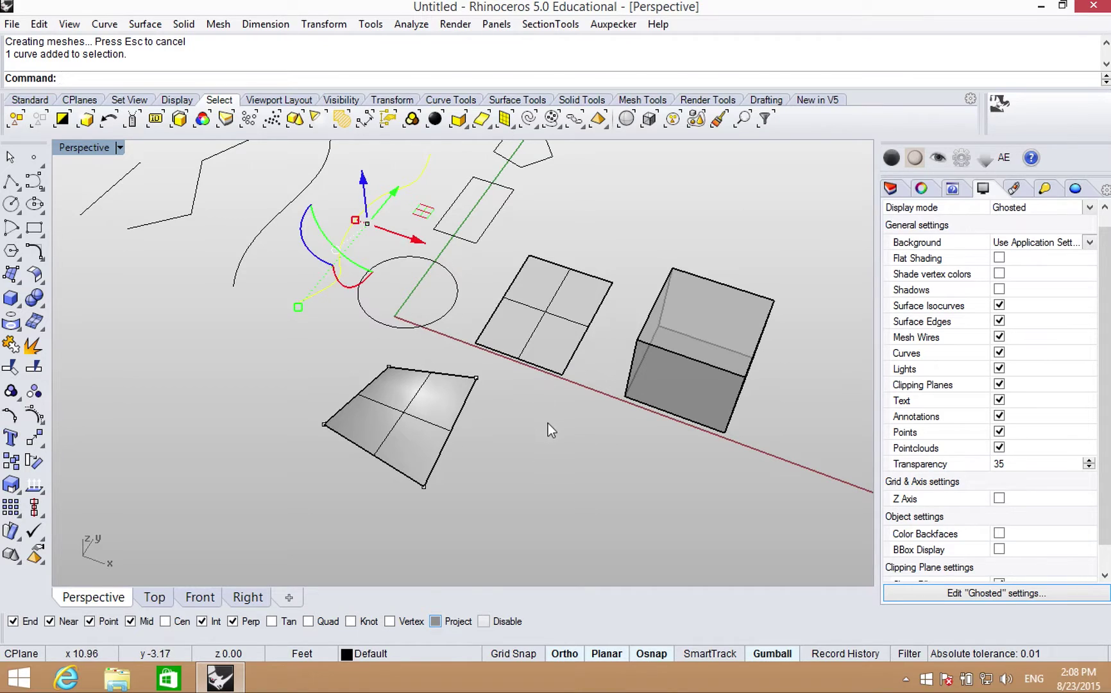
{"action": "right_click_drag", "start_coordinate": [540, 423], "coordinate": [505, 423]}
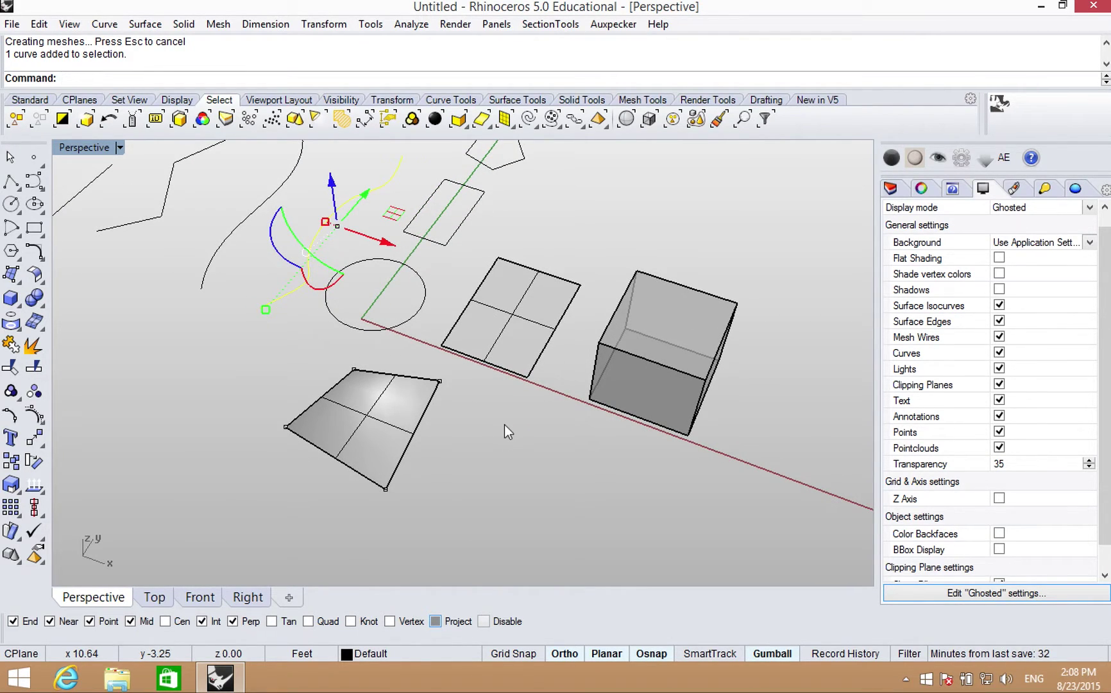
{"action": "right_click_drag", "start_coordinate": [487, 442], "coordinate": [498, 435]}
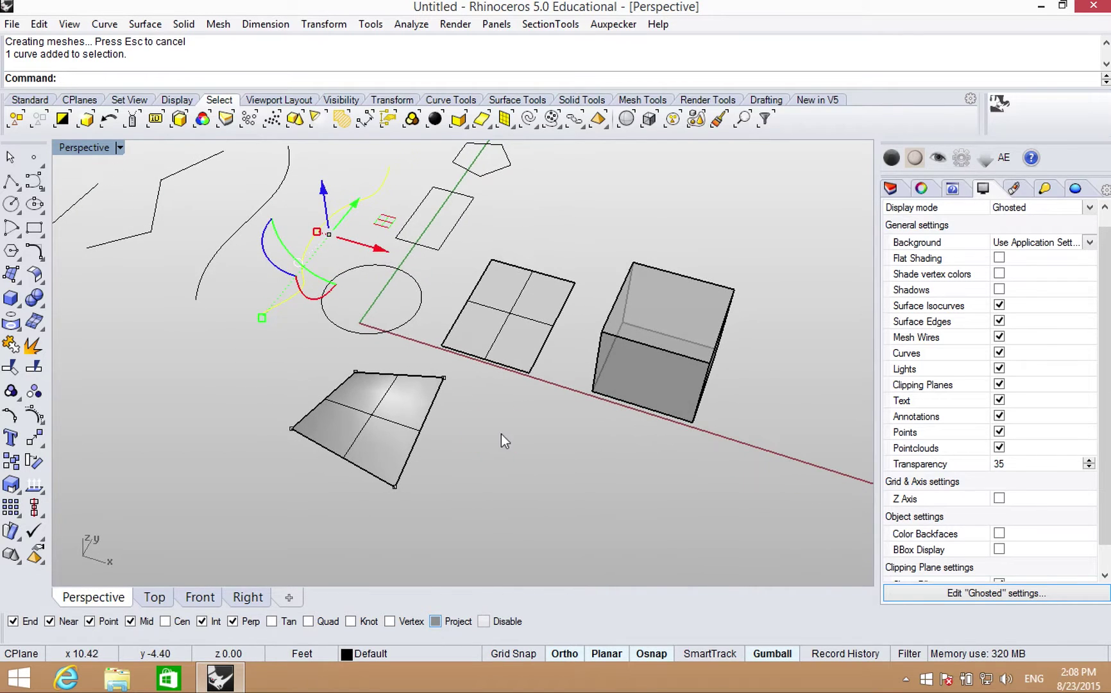
Step: Highlight the box, inspect it from different angles and clear the selection
{"action": "right_click_drag", "start_coordinate": [605, 448], "coordinate": [540, 441]}
{"action": "left_click", "coordinate": [547, 401]}
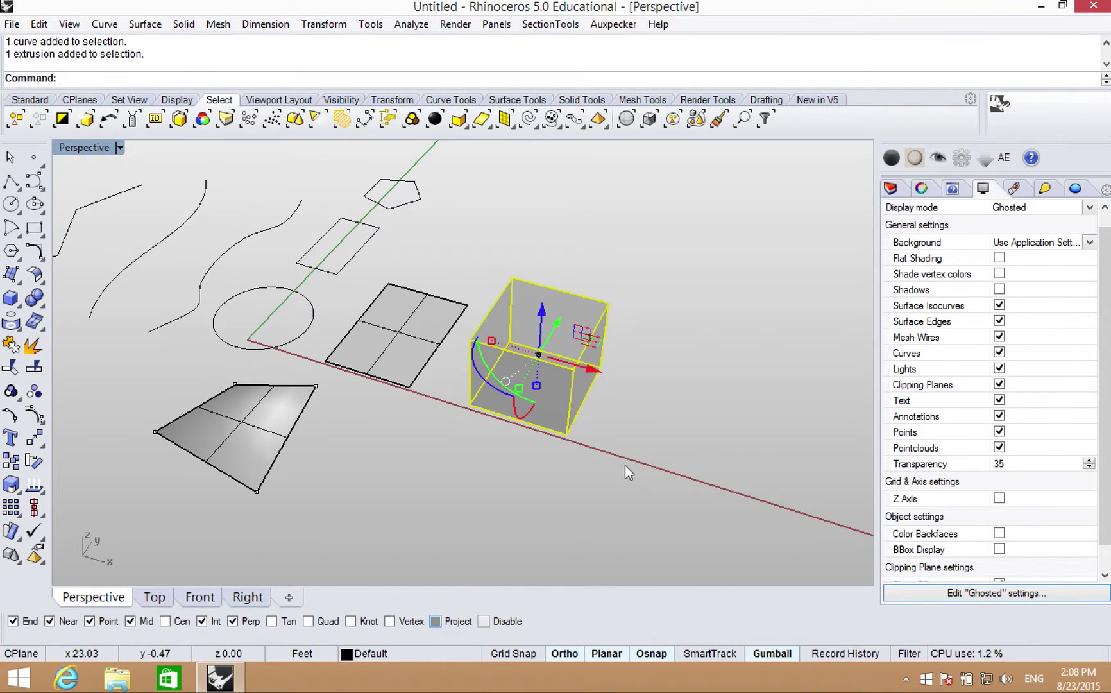
{"action": "right_click_drag", "start_coordinate": [533, 468], "coordinate": [555, 478]}
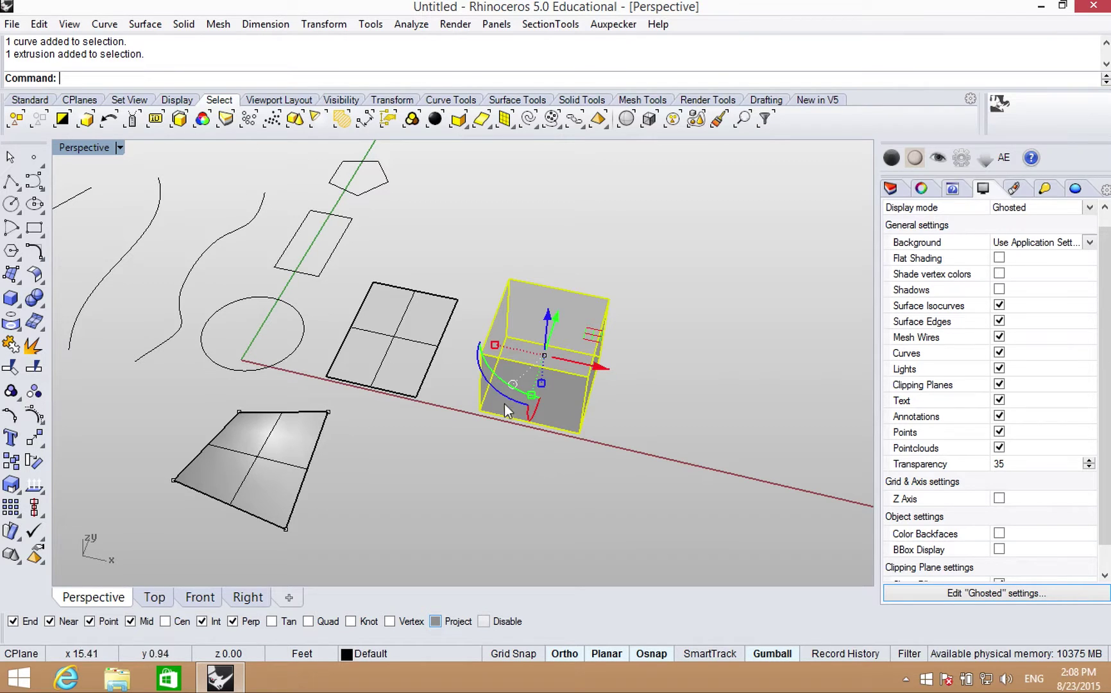
{"action": "mouse_move", "coordinate": [563, 393]}
{"action": "right_mouse_down"}
{"action": "mouse_move", "coordinate": [541, 354]}
{"action": "mouse_move", "coordinate": [549, 411]}
{"action": "right_mouse_up"}
{"action": "left_click", "coordinate": [555, 450]}
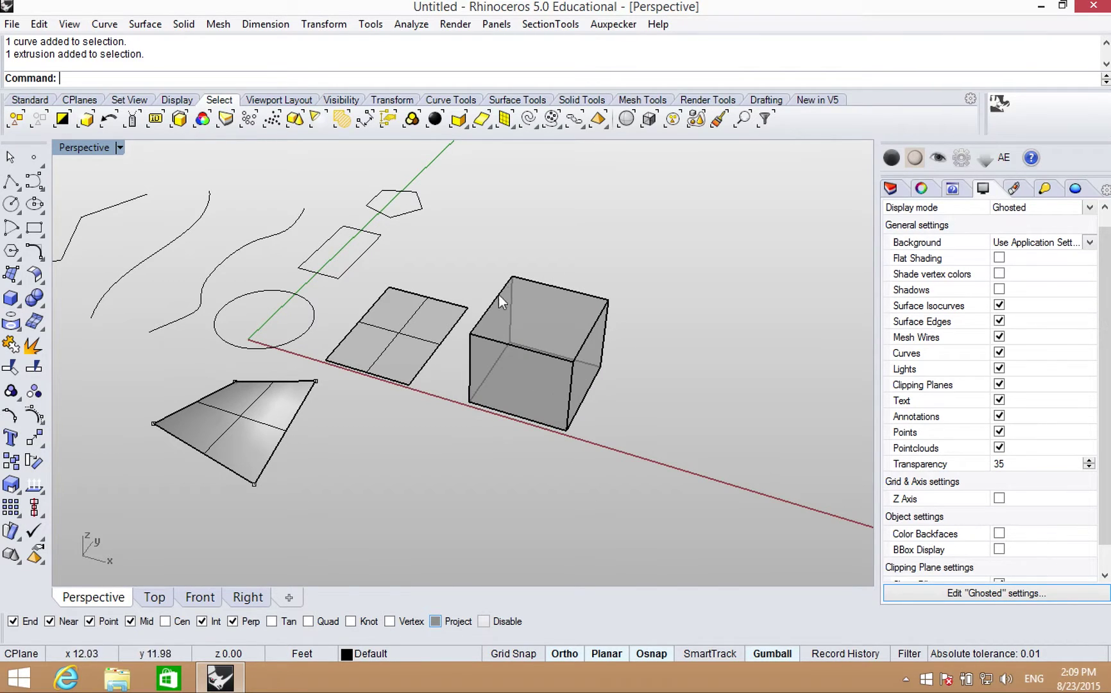
Step: Explode the box into separate surfaces and clear the selection
{"action": "mouse_move", "coordinate": [545, 402]}
{"action": "right_mouse_down"}
{"action": "mouse_move", "coordinate": [544, 418]}
{"action": "mouse_move", "coordinate": [637, 404]}
{"action": "mouse_move", "coordinate": [496, 426]}
{"action": "mouse_move", "coordinate": [526, 403]}
{"action": "right_mouse_up"}
{"action": "left_click", "coordinate": [526, 403]}
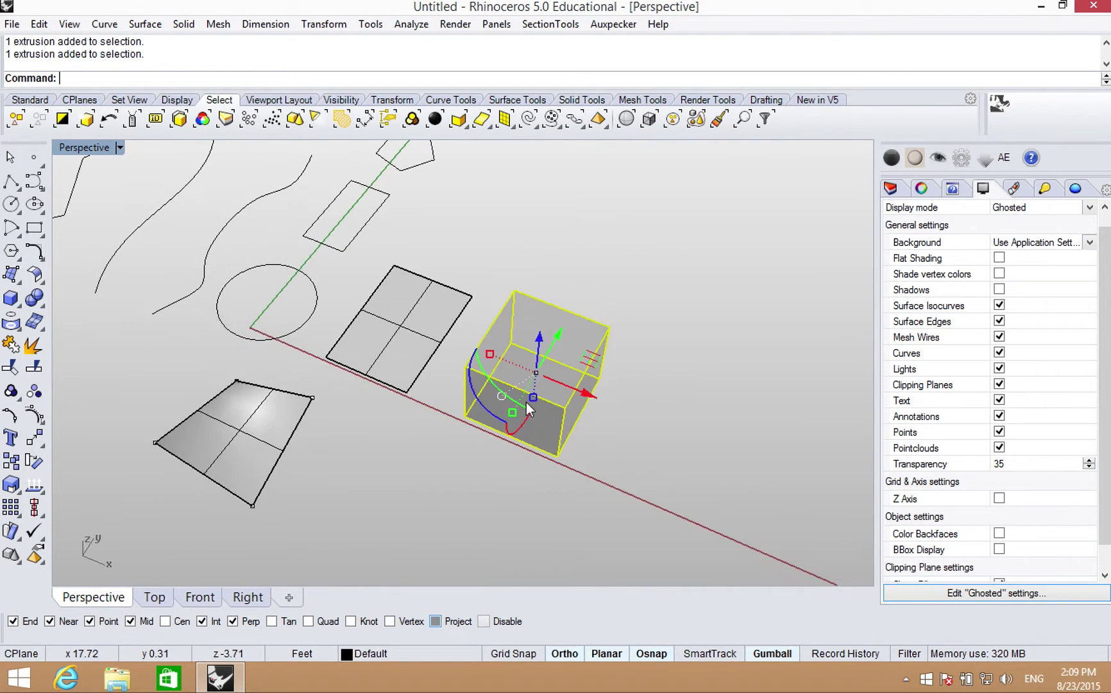
{"action": "right_click_drag", "start_coordinate": [639, 472], "coordinate": [626, 442]}
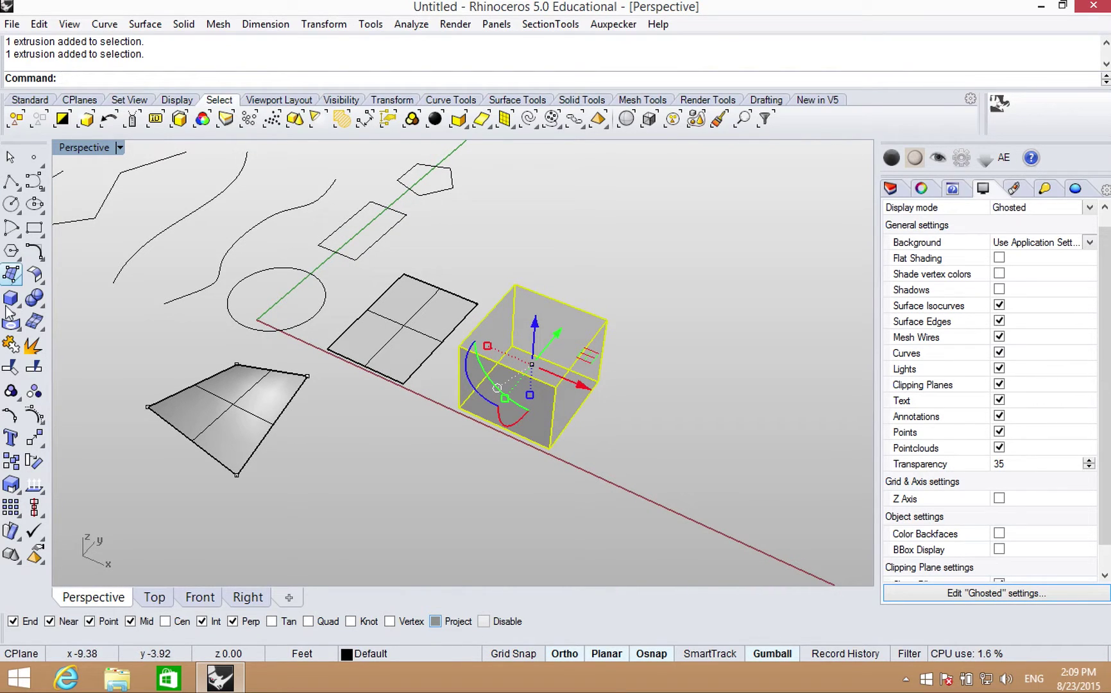
{"action": "left_click", "coordinate": [32, 346]}
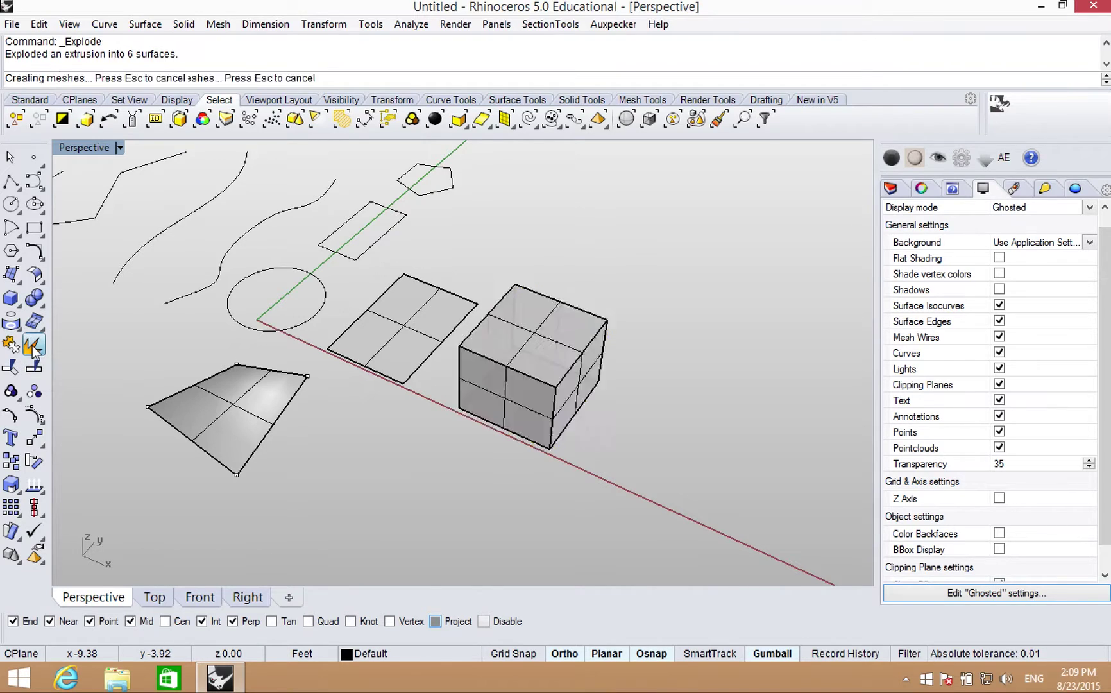
{"action": "left_click", "coordinate": [423, 452]}
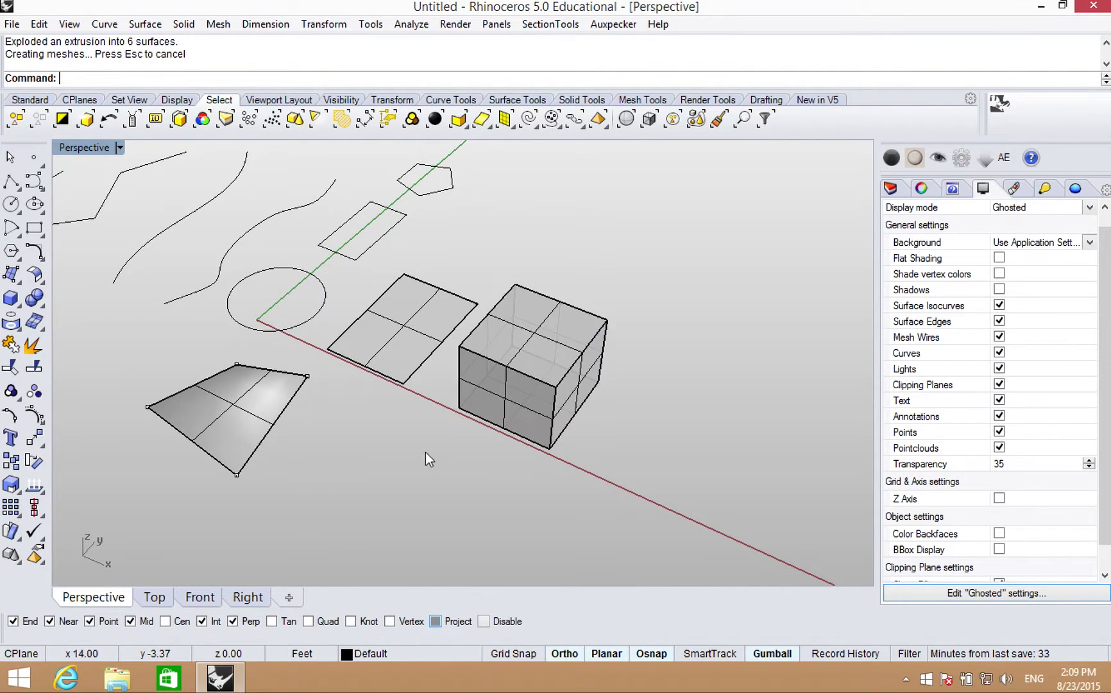
Step: Highlight individual faces of the exploded box one after another, viewing it from both sides
{"action": "left_click", "coordinate": [504, 402]}
{"action": "left_click", "coordinate": [530, 329]}
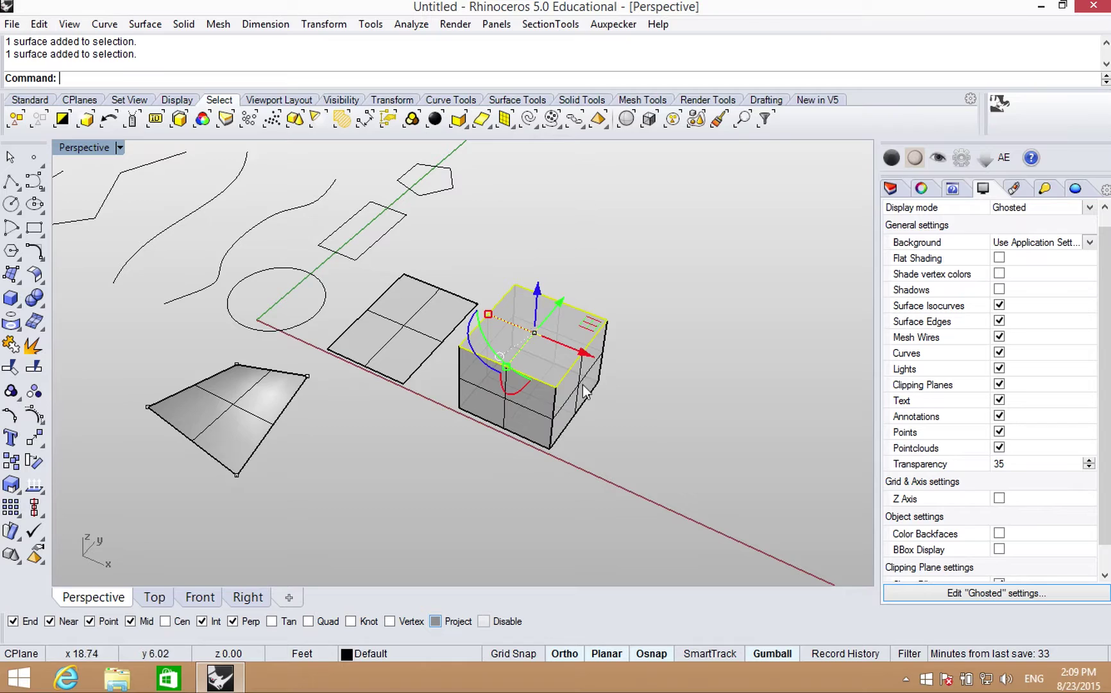
{"action": "left_click", "coordinate": [580, 389]}
{"action": "left_click", "coordinate": [528, 443]}
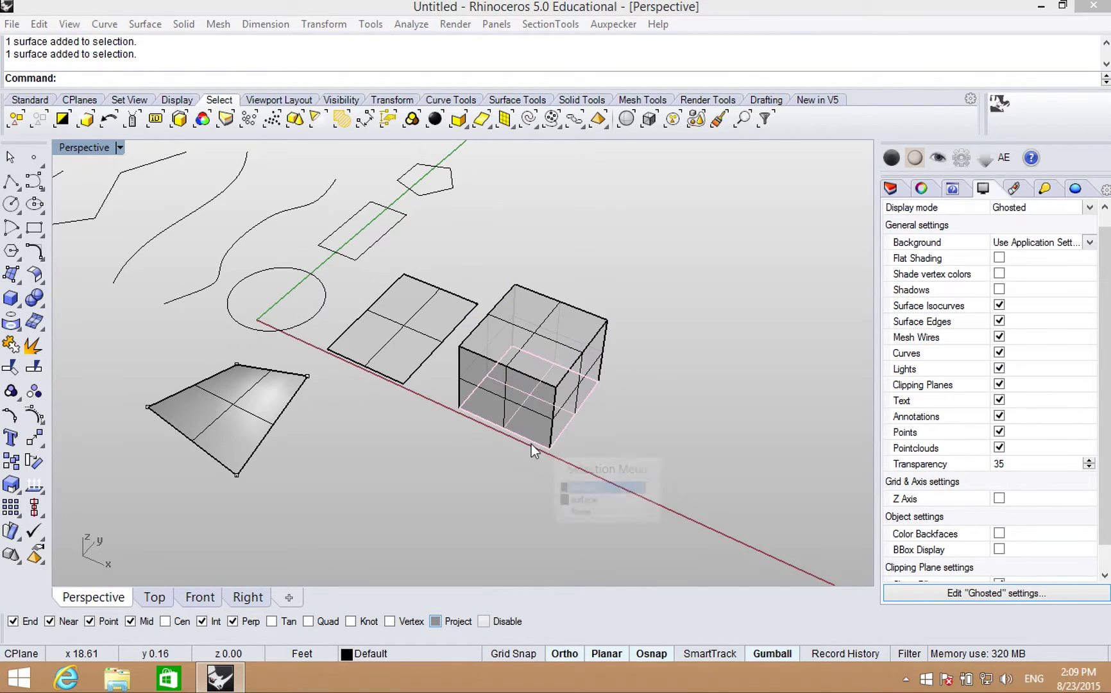
{"action": "left_click", "coordinate": [530, 482]}
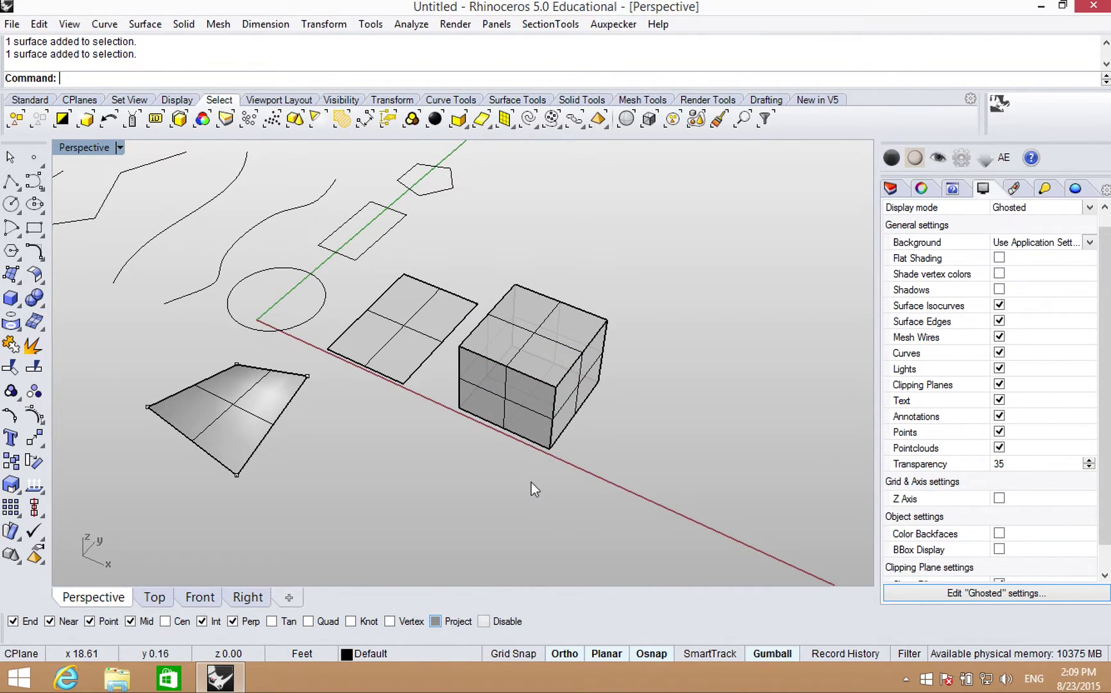
{"action": "left_click", "coordinate": [534, 420]}
{"action": "right_click_drag", "start_coordinate": [525, 464], "coordinate": [678, 432]}
{"action": "left_click", "coordinate": [379, 367]}
{"action": "left_click", "coordinate": [574, 399]}
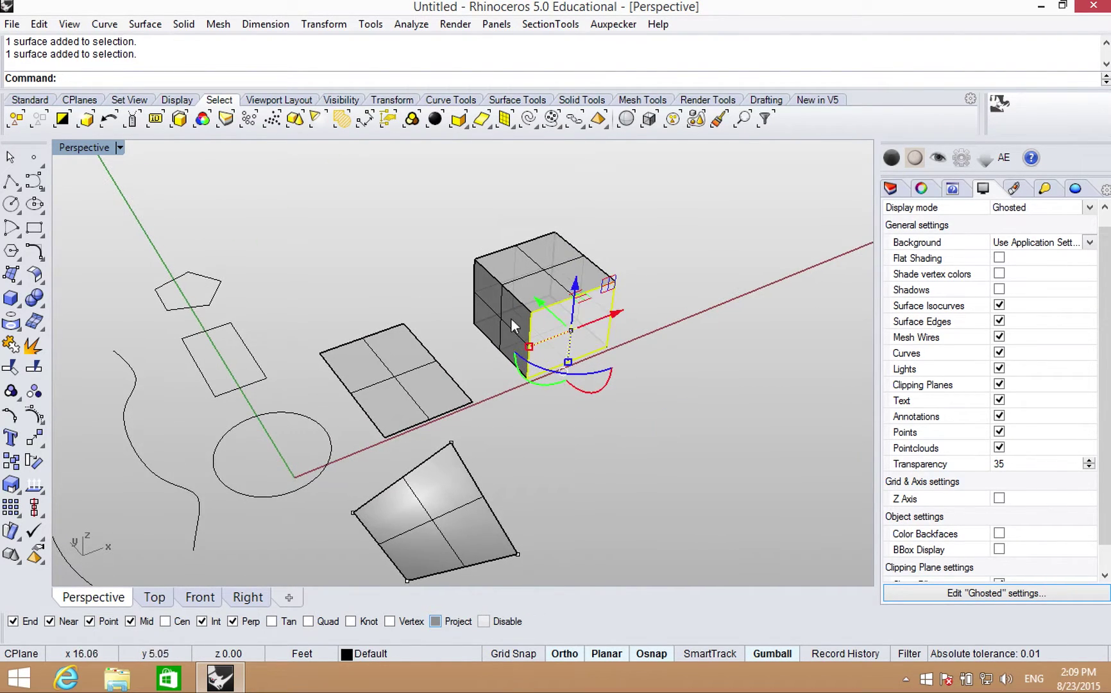
Step: Select four faces of the exploded box and join them into one polysurface
{"action": "left_click", "coordinate": [561, 283], "text": "ctrl+shift"}
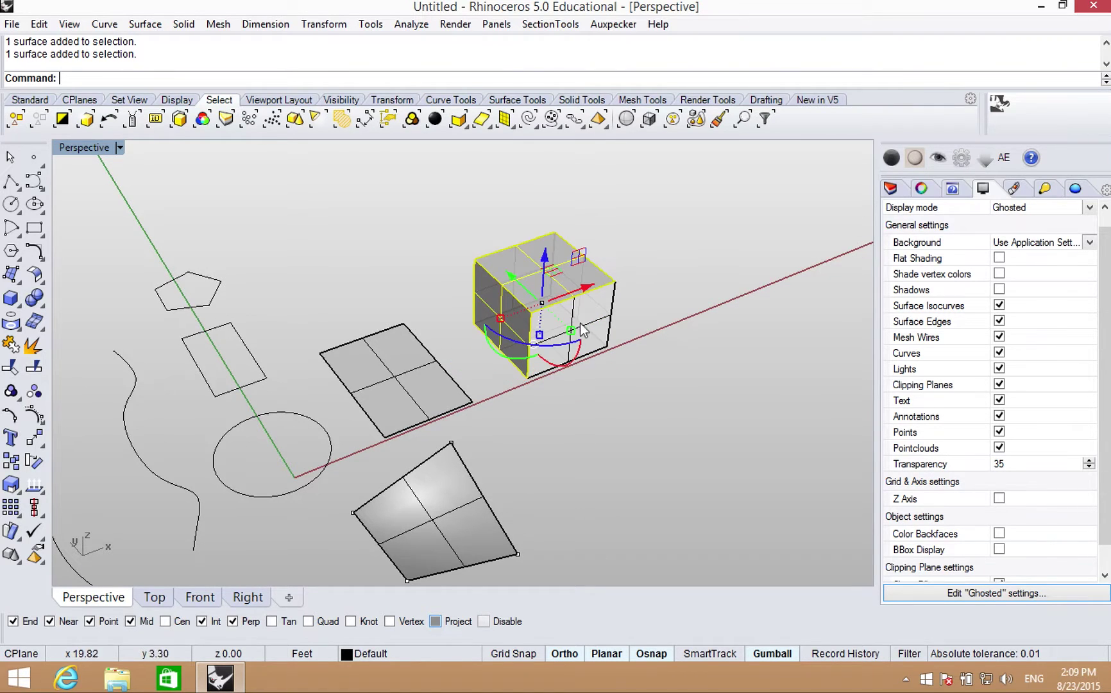
{"action": "right_click_drag", "start_coordinate": [603, 338], "coordinate": [496, 397]}
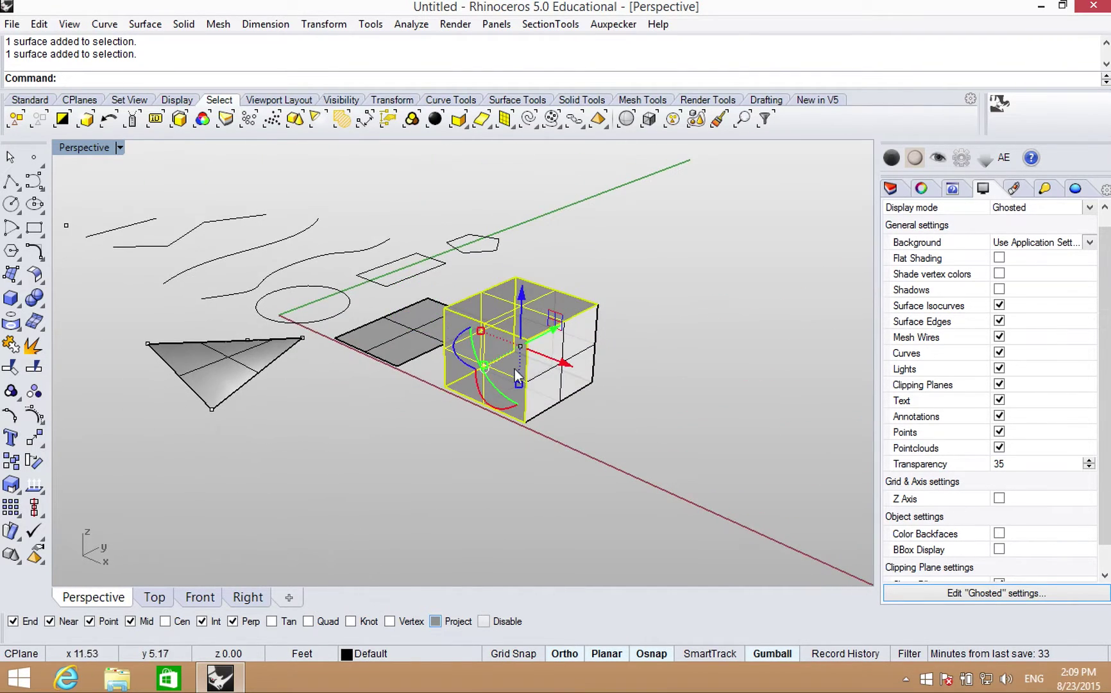
{"action": "left_click", "coordinate": [584, 358], "text": "ctrl"}
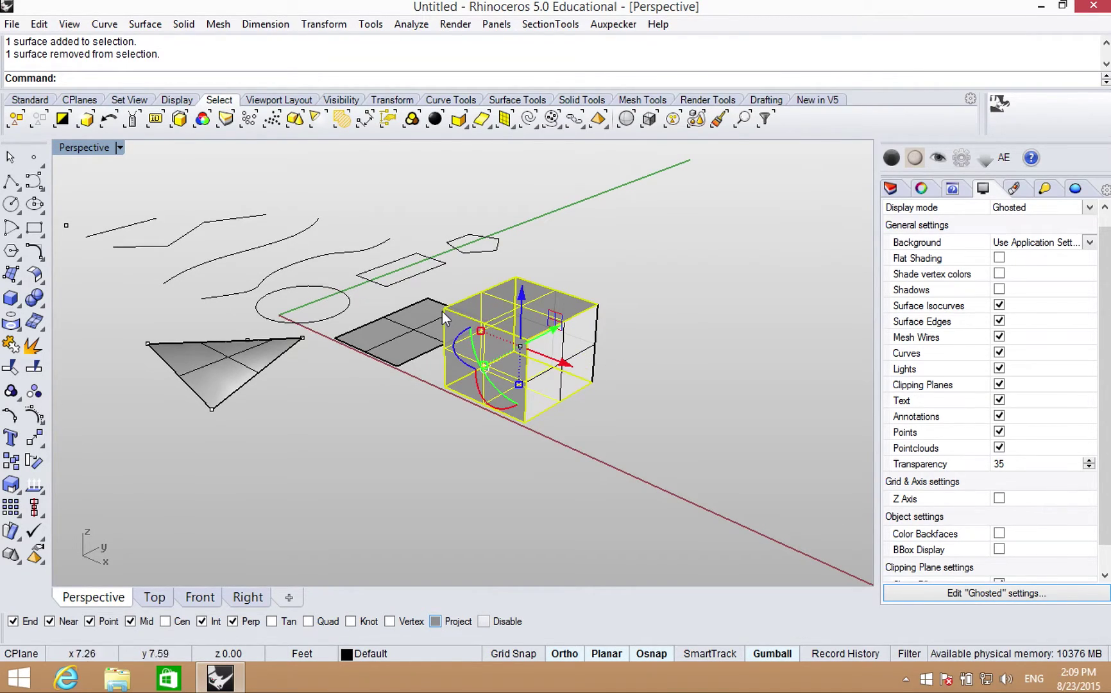
{"action": "right_click_drag", "start_coordinate": [545, 363], "coordinate": [521, 385]}
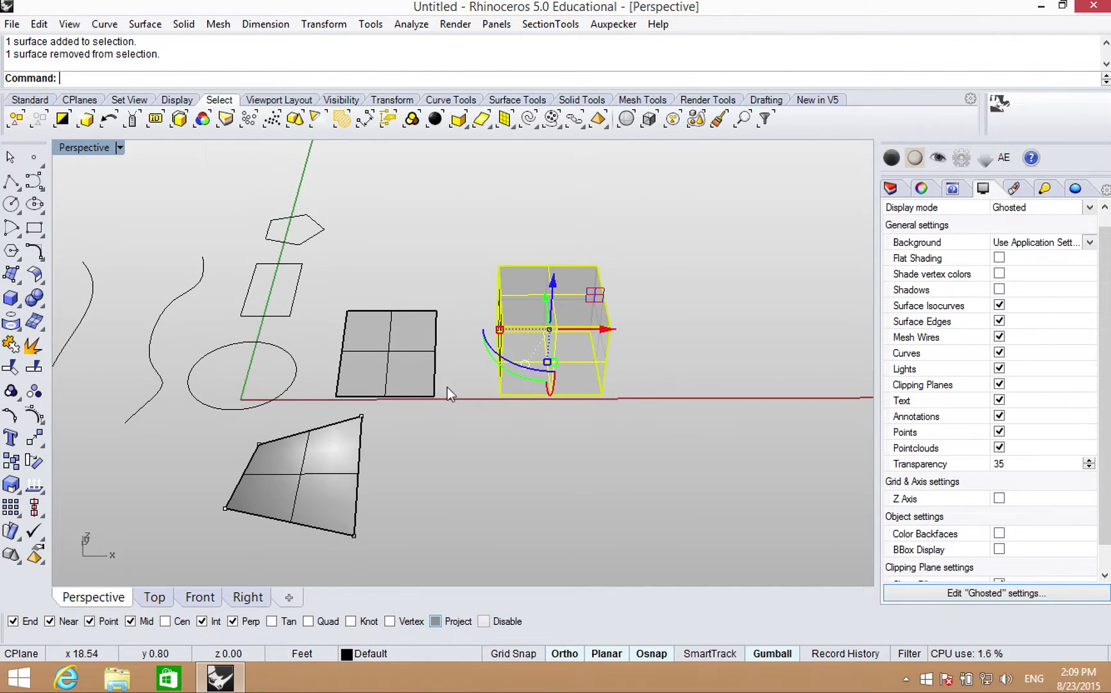
{"action": "left_click", "coordinate": [10, 346]}
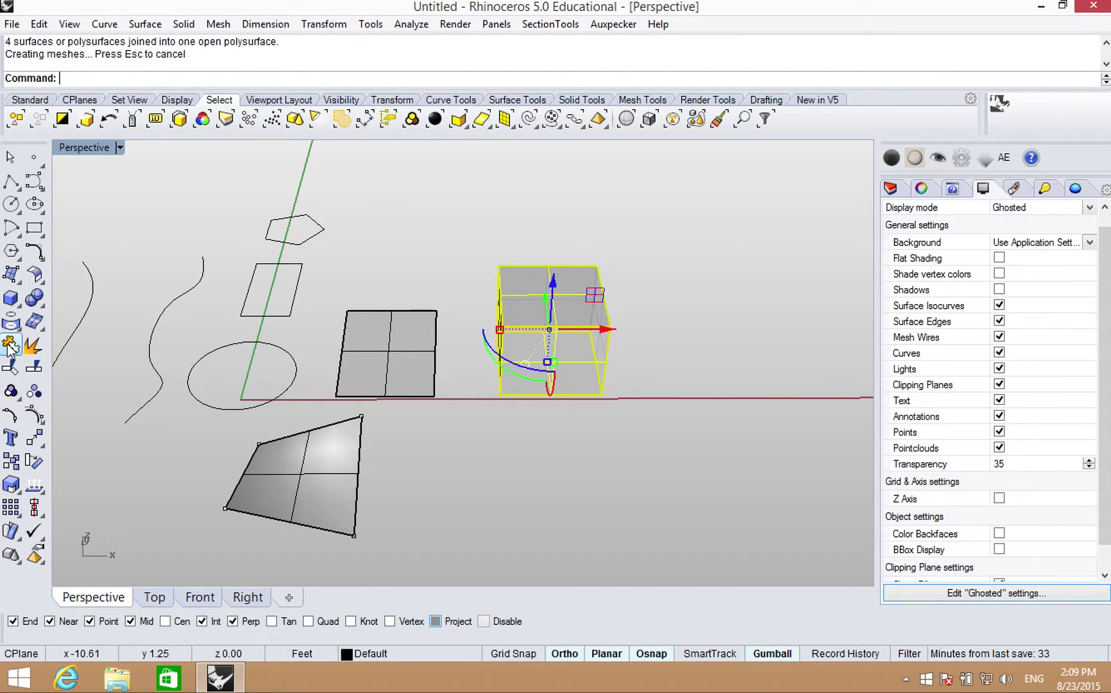
Step: Clear the selection and highlight the joined polysurface as a single object from another angle
{"action": "left_click", "coordinate": [720, 426]}
{"action": "right_click_drag", "start_coordinate": [664, 411], "coordinate": [494, 396]}
{"action": "left_click", "coordinate": [495, 395]}
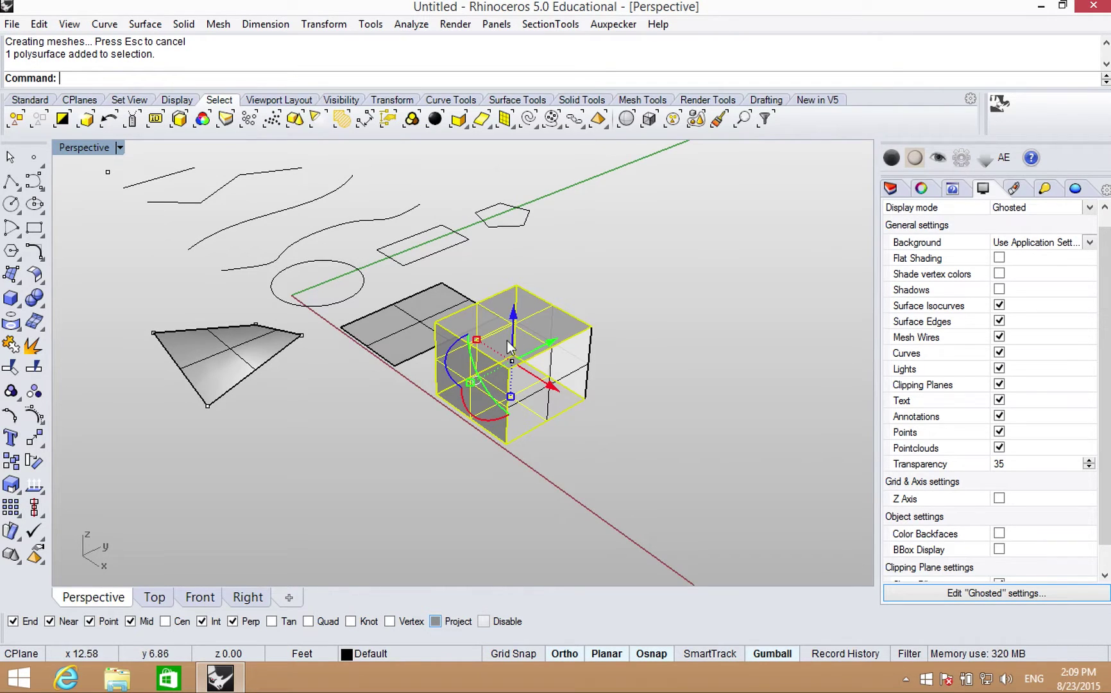
Step: Move the joined four-face polysurface away from the two remaining box faces, clear the selection and select it again
{"action": "left_click_drag", "start_coordinate": [539, 352], "coordinate": [409, 437]}
{"action": "left_click", "coordinate": [676, 455]}
{"action": "left_click", "coordinate": [408, 486]}
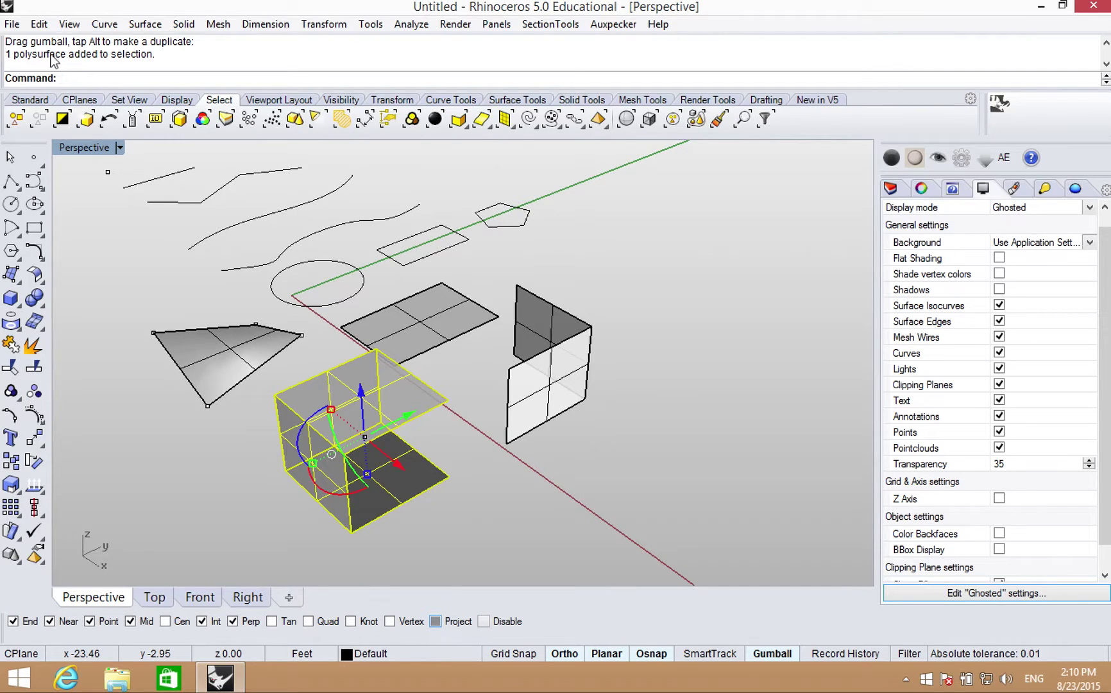
Step: Move the polysurface from its lower open corner back to the matching bottom corner of the two remaining faces, closing the box shape
{"action": "right_click_drag", "start_coordinate": [366, 388], "coordinate": [435, 472]}
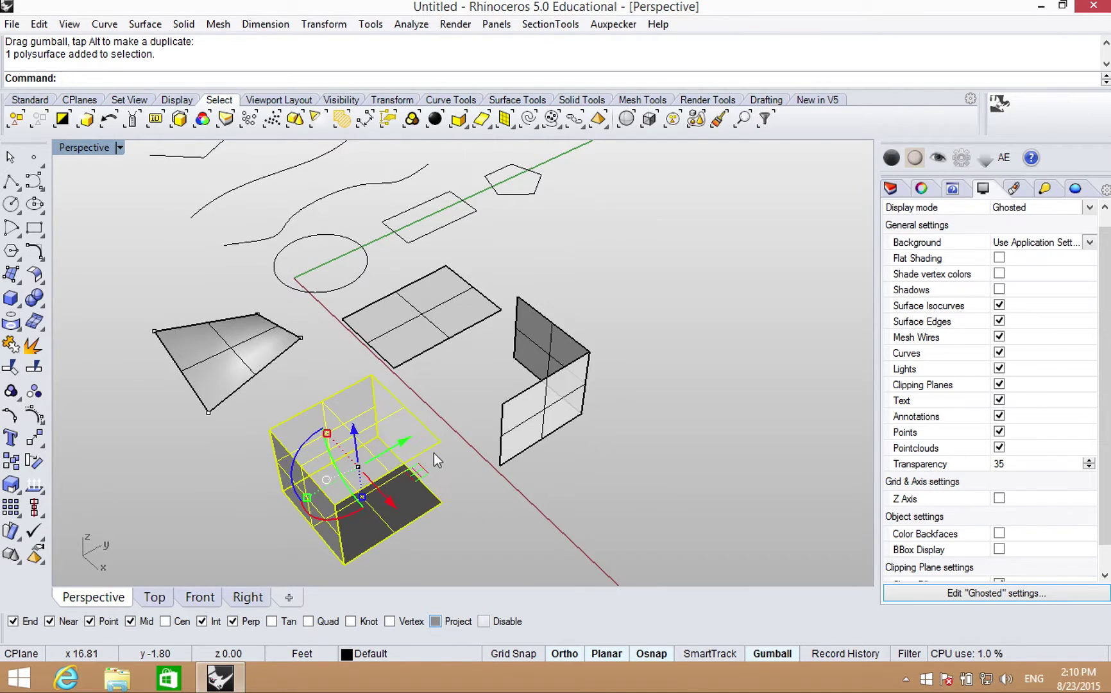
{"action": "type", "text": "ove"}
{"action": "key", "text": "Return"}
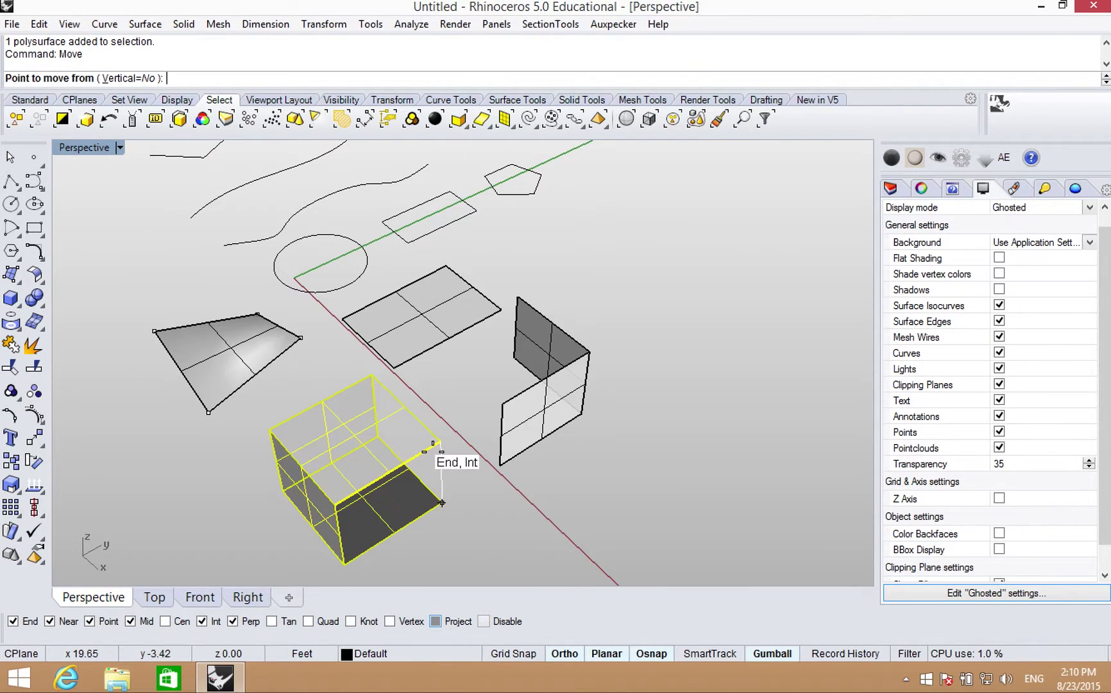
{"action": "left_click", "coordinate": [441, 500]}
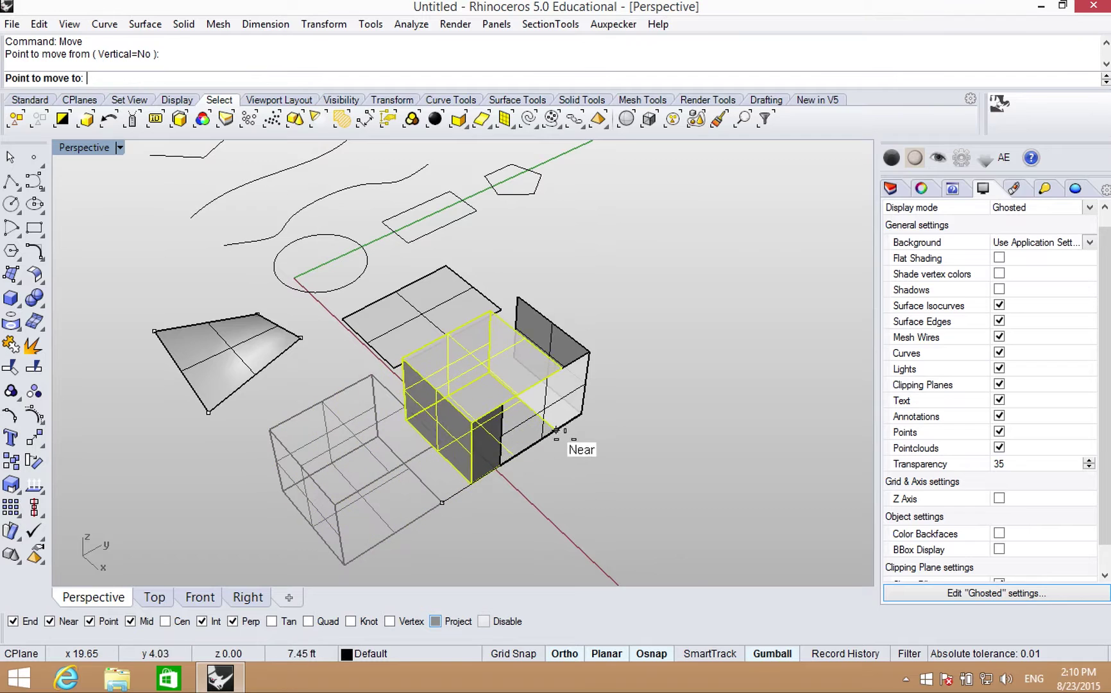
{"action": "left_click", "coordinate": [582, 414]}
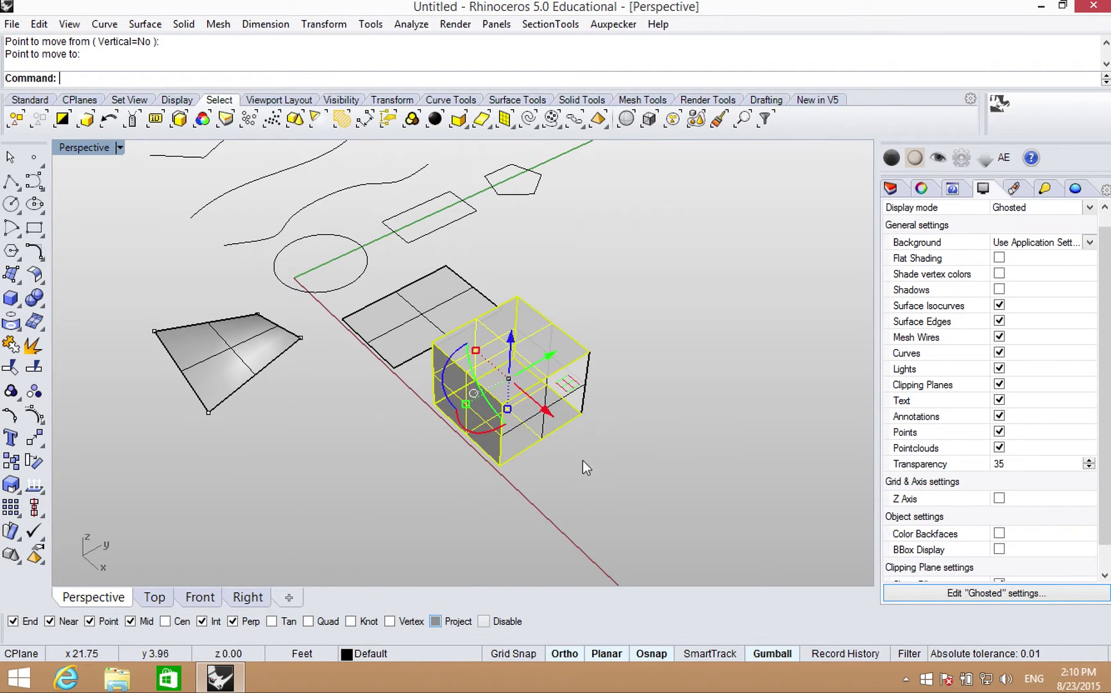
Step: Add the two remaining faces to the selection and join them with the polysurface into one closed polysurface
{"action": "left_click", "coordinate": [573, 411]}
{"action": "left_click", "coordinate": [565, 406]}
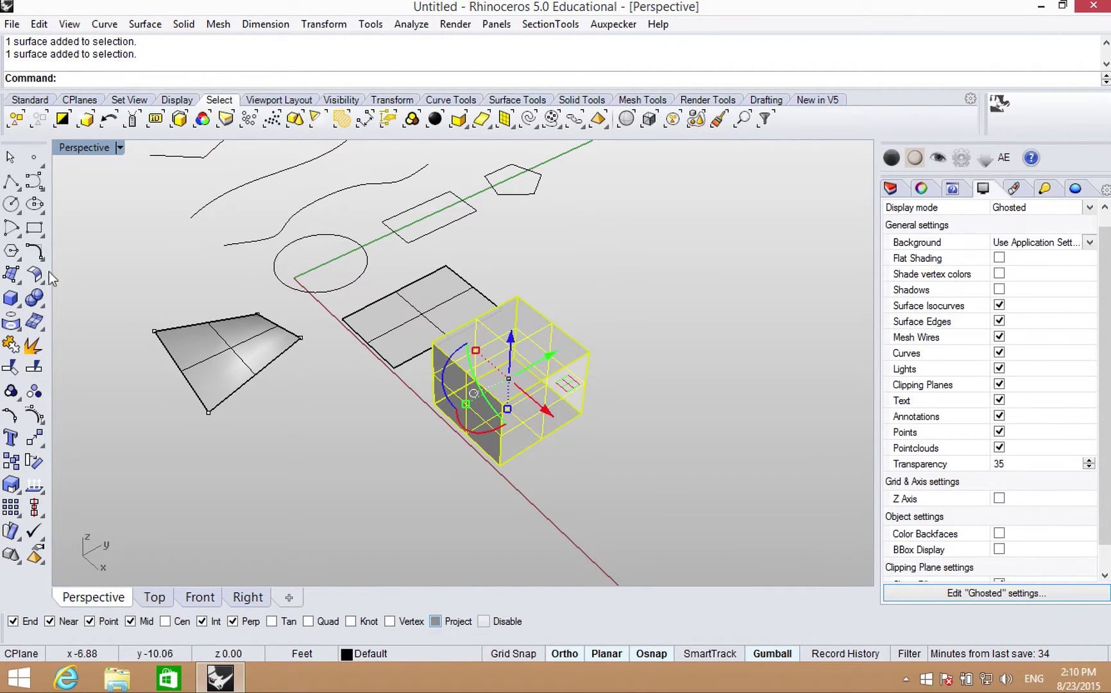
{"action": "type", "text": "Join"}
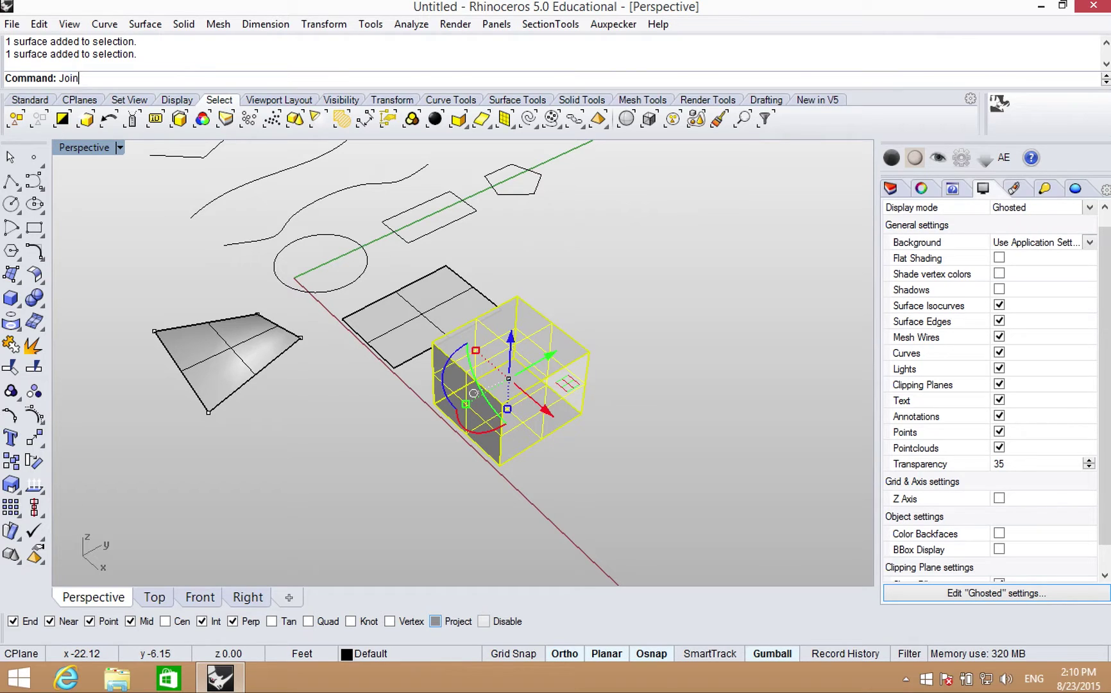
{"action": "key", "text": "Return"}
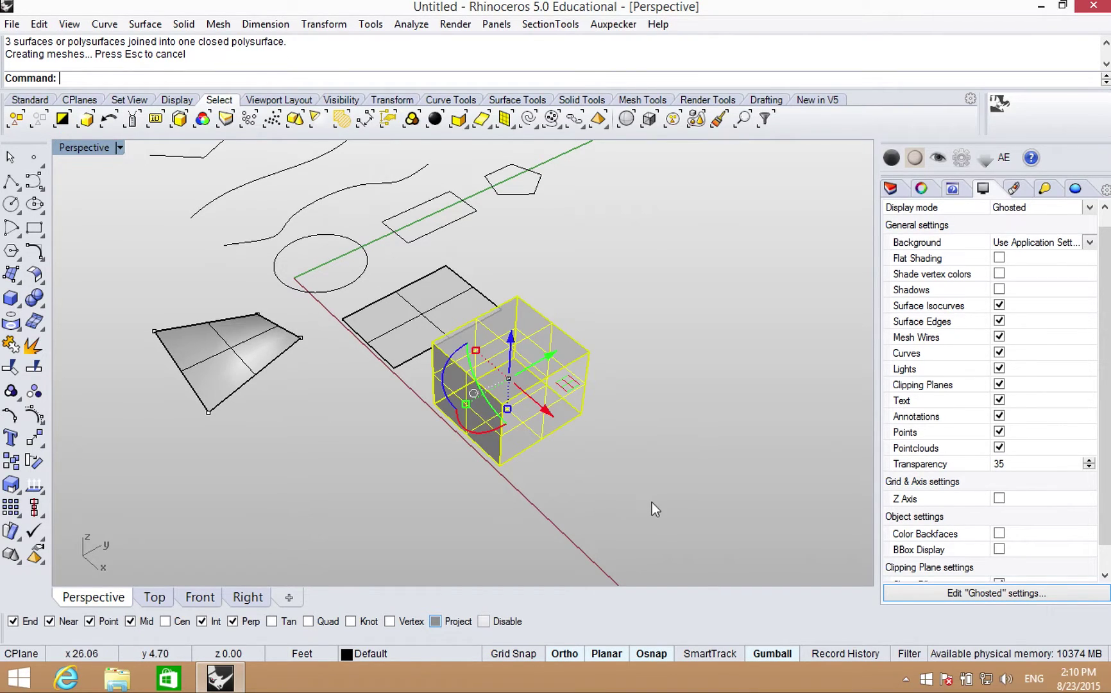
Step: Highlight the rejoined box as a single object, view it from other angles and clear the selection
{"action": "left_click", "coordinate": [631, 484]}
{"action": "left_click", "coordinate": [546, 425]}
{"action": "right_click_drag", "start_coordinate": [594, 450], "coordinate": [506, 424]}
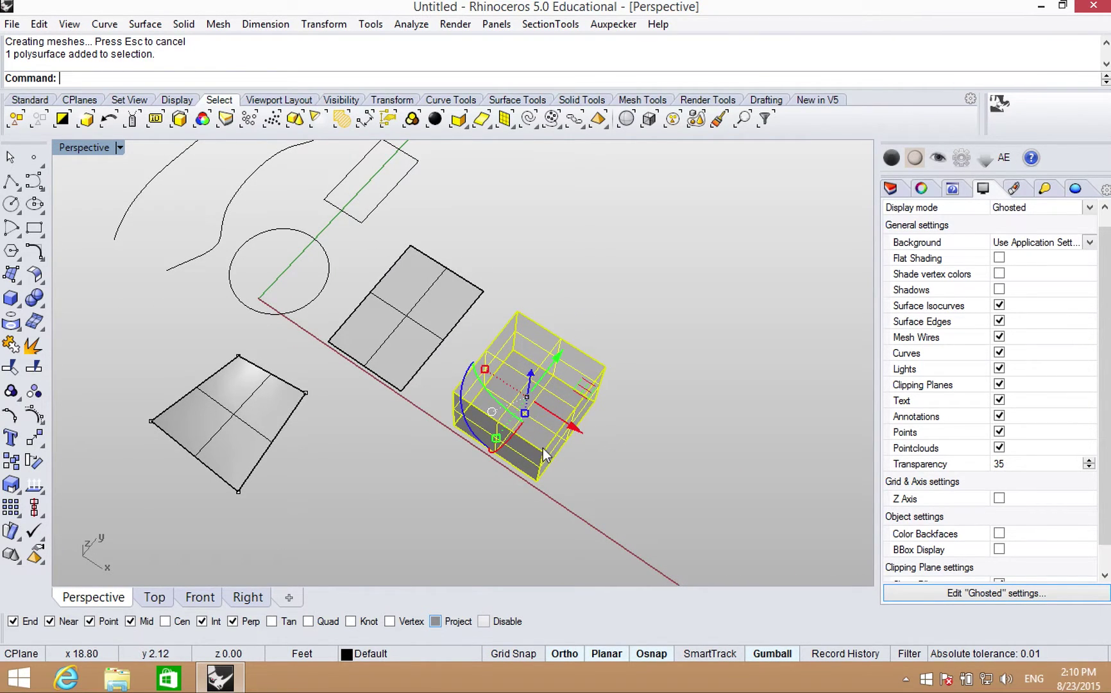
{"action": "right_click_drag", "start_coordinate": [546, 438], "coordinate": [542, 401]}
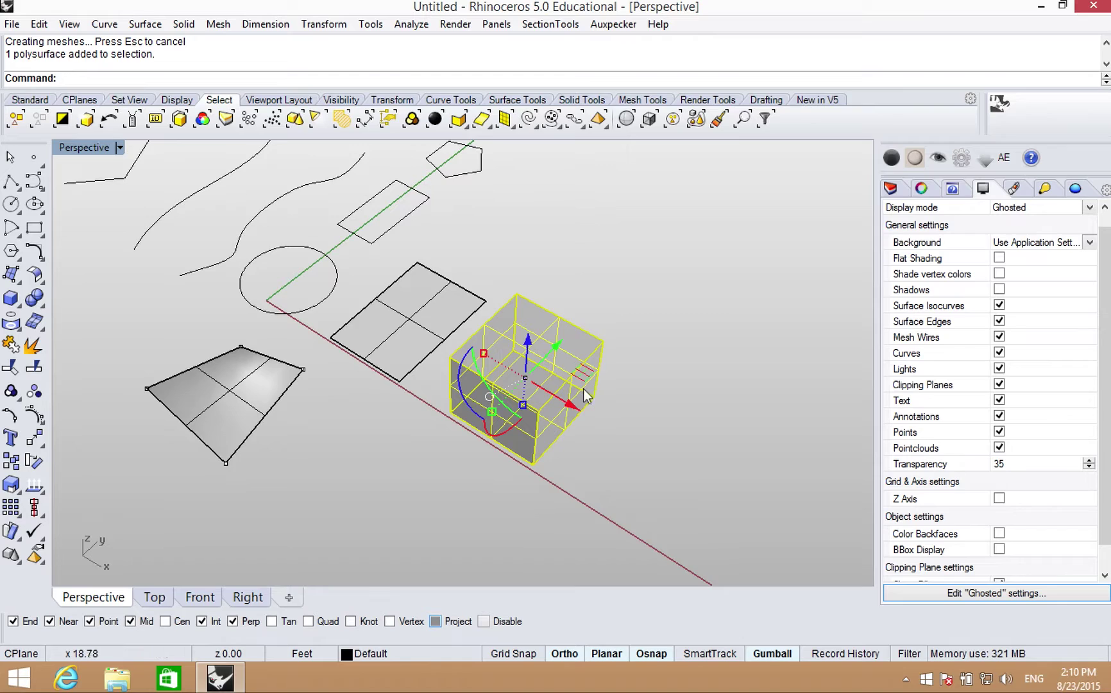
{"action": "left_click", "coordinate": [594, 420]}
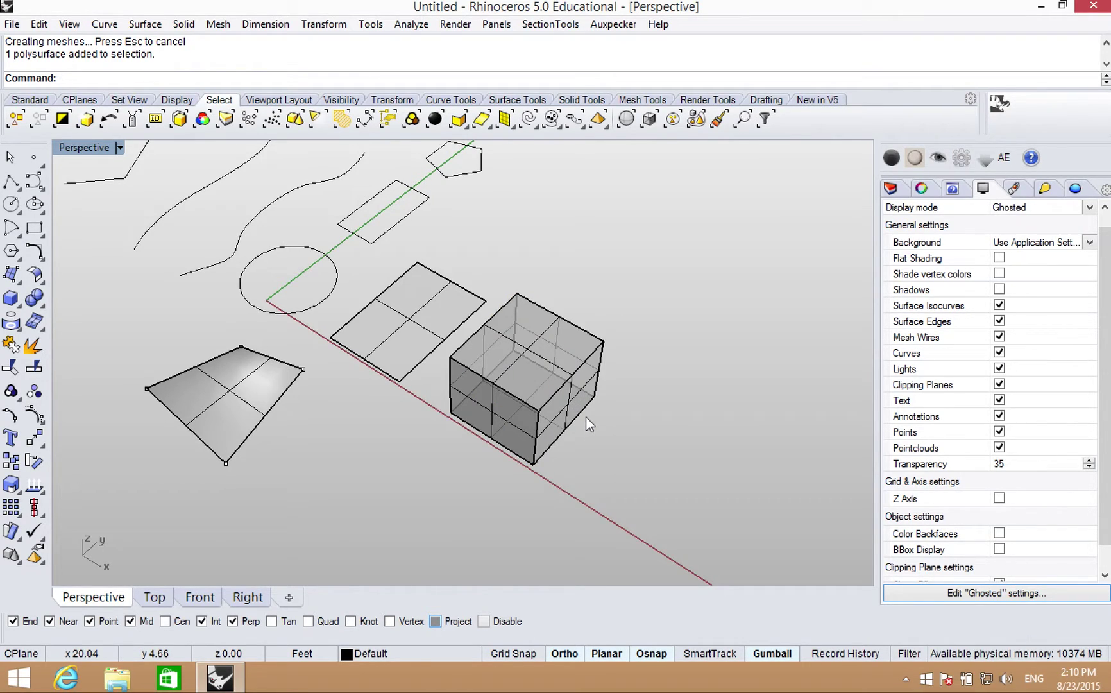
Step: Examine the box together with all the other geometry, check them in the four-viewport layout and return to the maximized Perspective view
{"action": "mouse_move", "coordinate": [570, 436]}
{"action": "right_mouse_down"}
{"action": "mouse_move", "coordinate": [540, 396]}
{"action": "mouse_move", "coordinate": [565, 423]}
{"action": "right_mouse_up"}
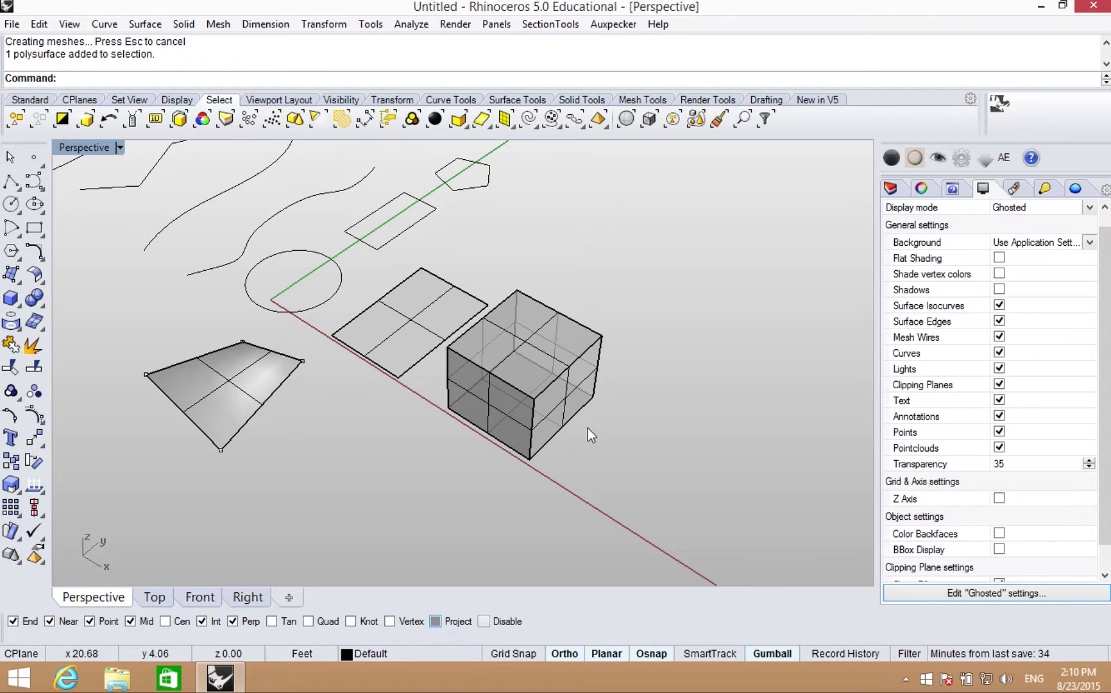
{"action": "right_click_drag", "start_coordinate": [517, 391], "coordinate": [609, 420]}
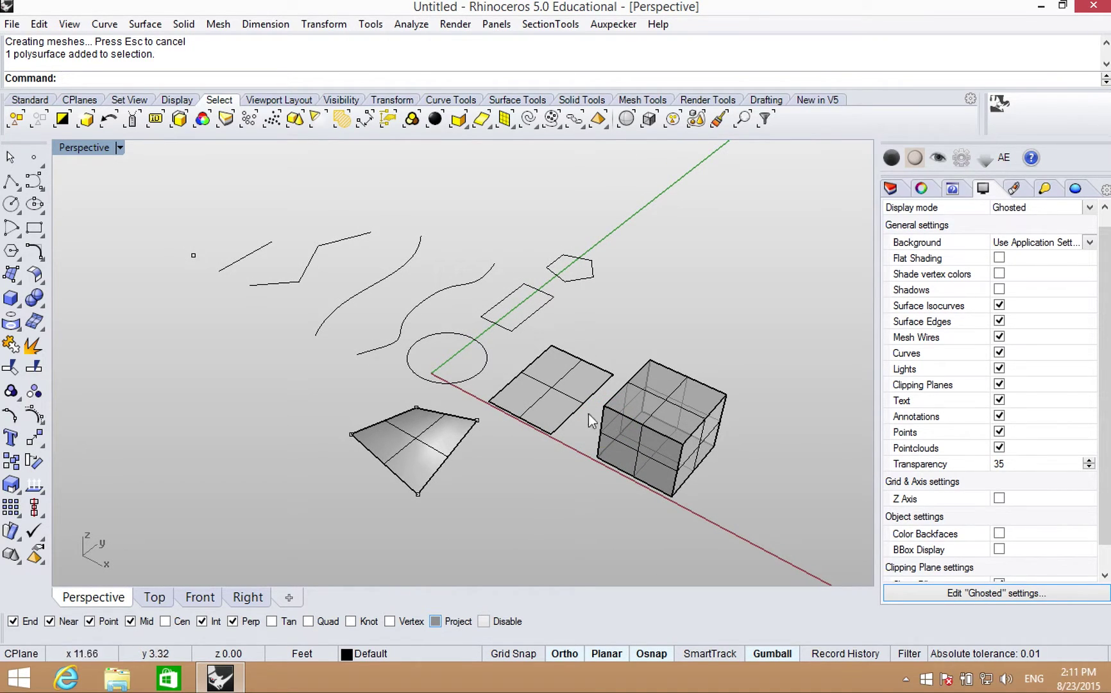
{"action": "right_click_drag", "start_coordinate": [618, 348], "coordinate": [647, 325]}
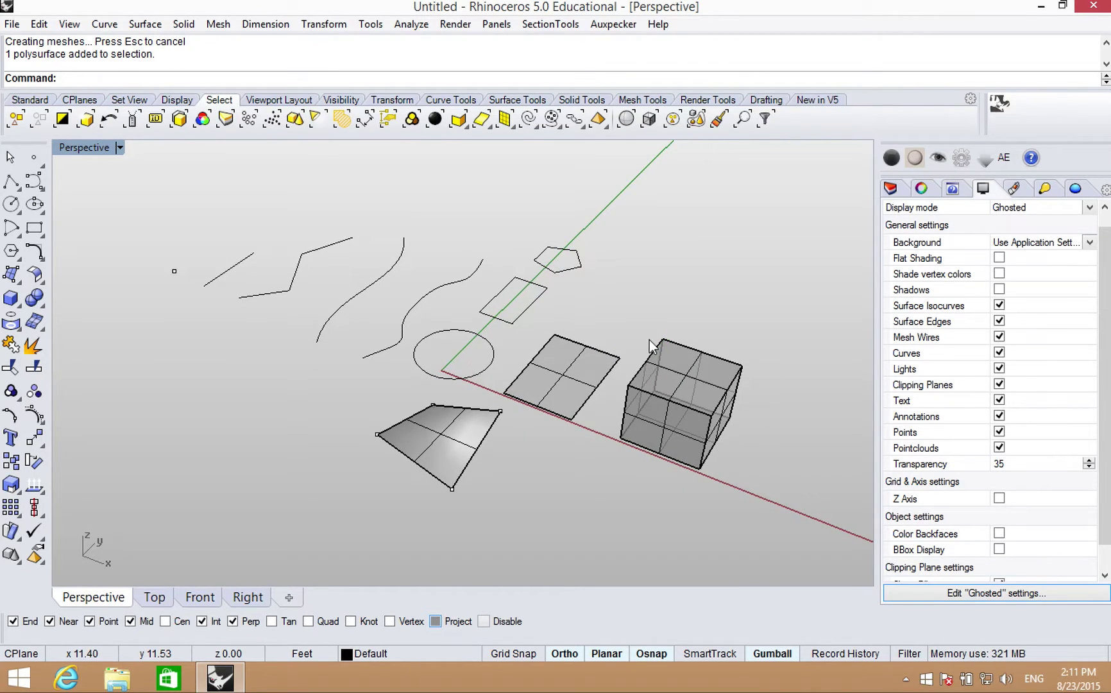
{"action": "right_click_drag", "start_coordinate": [632, 338], "coordinate": [619, 389]}
{"action": "right_click_drag", "start_coordinate": [603, 436], "coordinate": [635, 417]}
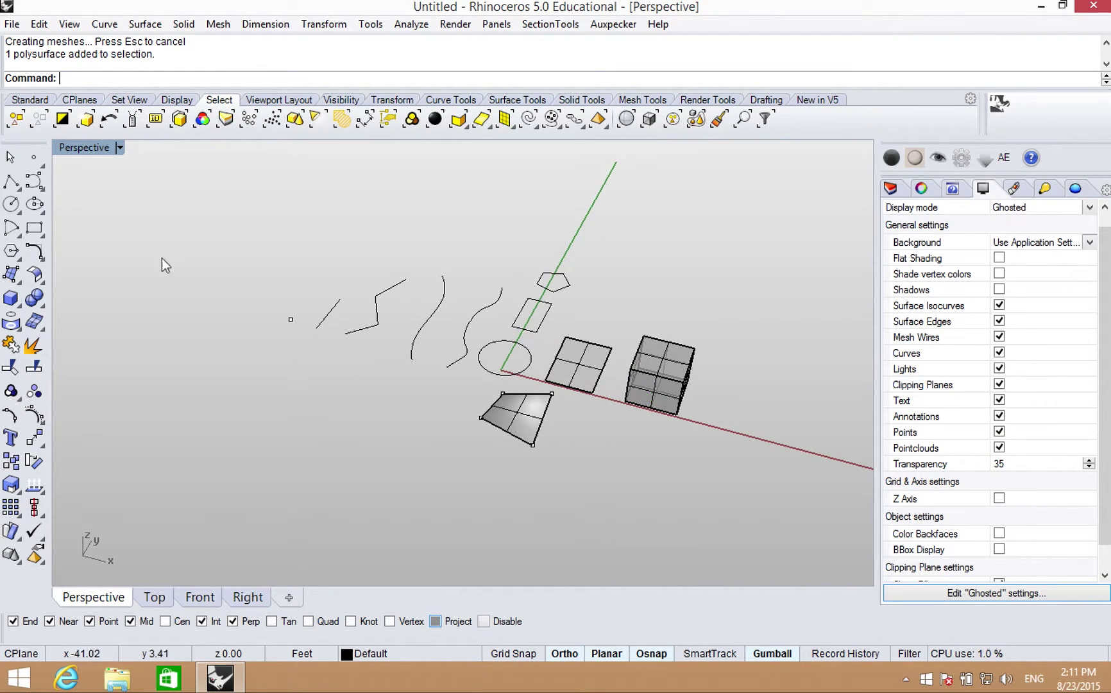
{"action": "double_click", "coordinate": [96, 148]}
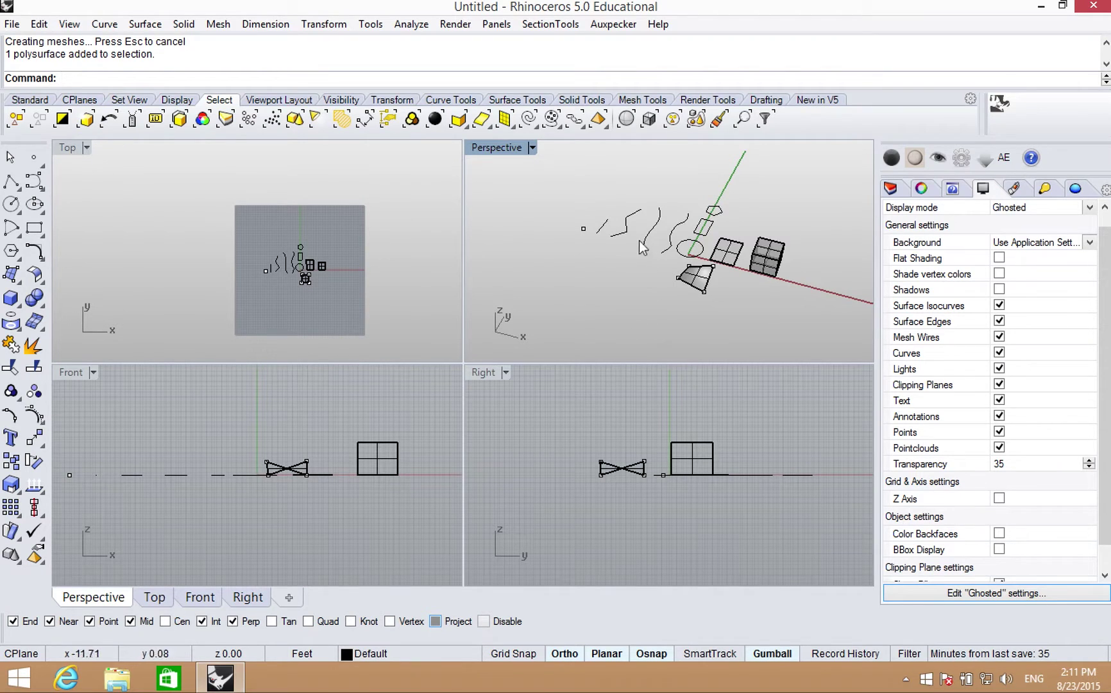
{"action": "double_click", "coordinate": [504, 151]}
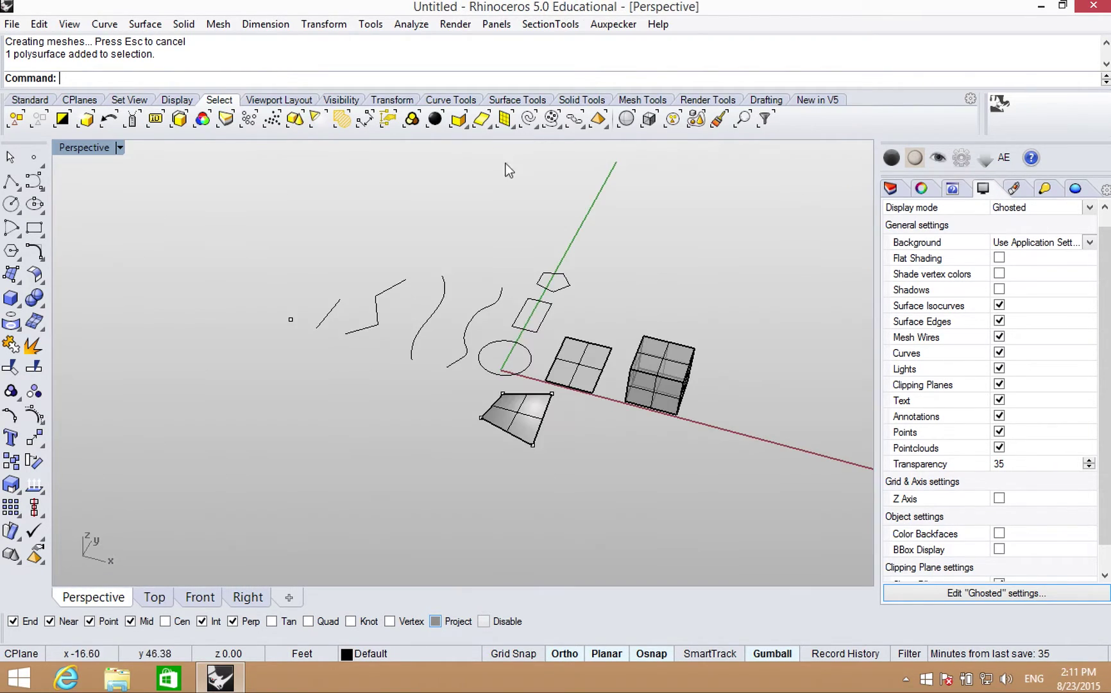
Step: Examine how the whole set of geometry lies relative to the origin and the X, Y and Z axes from different angles
{"action": "right_click_drag", "start_coordinate": [603, 448], "coordinate": [580, 473]}
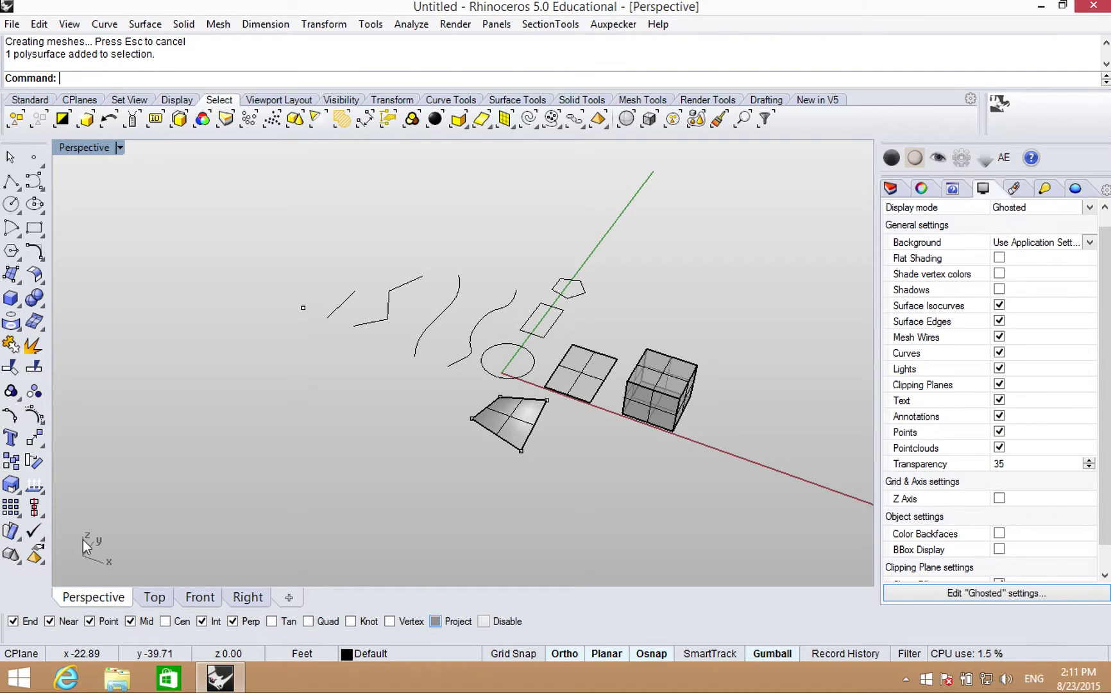
{"action": "right_click_drag", "start_coordinate": [372, 501], "coordinate": [397, 514]}
{"action": "right_click_drag", "start_coordinate": [256, 531], "coordinate": [308, 523]}
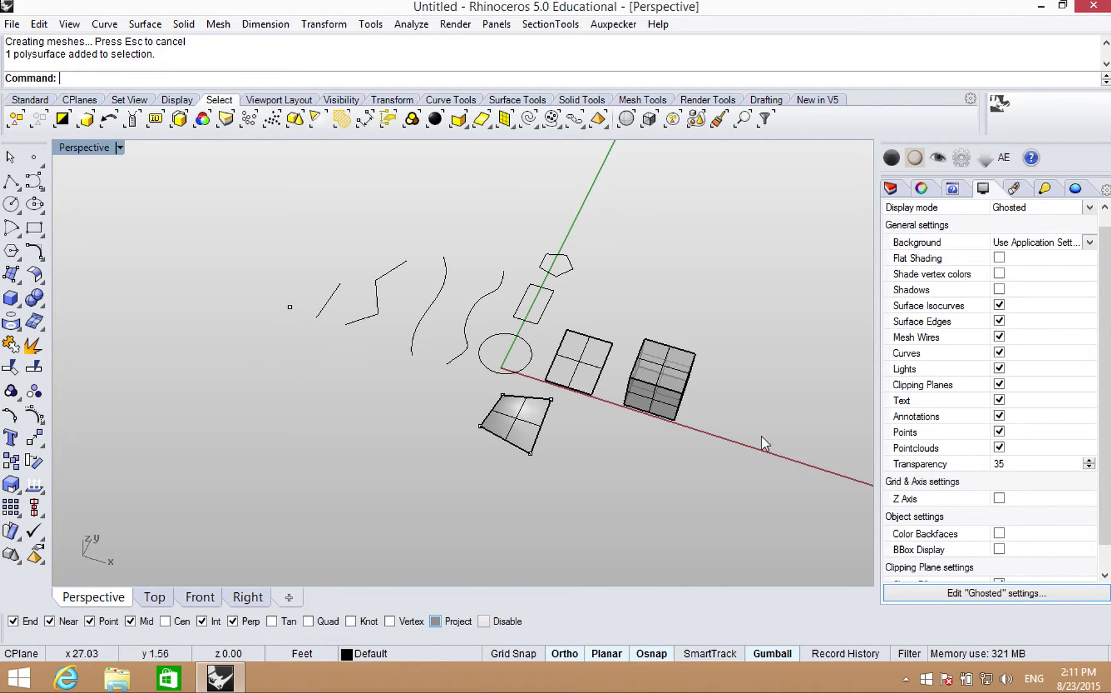
{"action": "right_click_drag", "start_coordinate": [743, 479], "coordinate": [721, 488]}
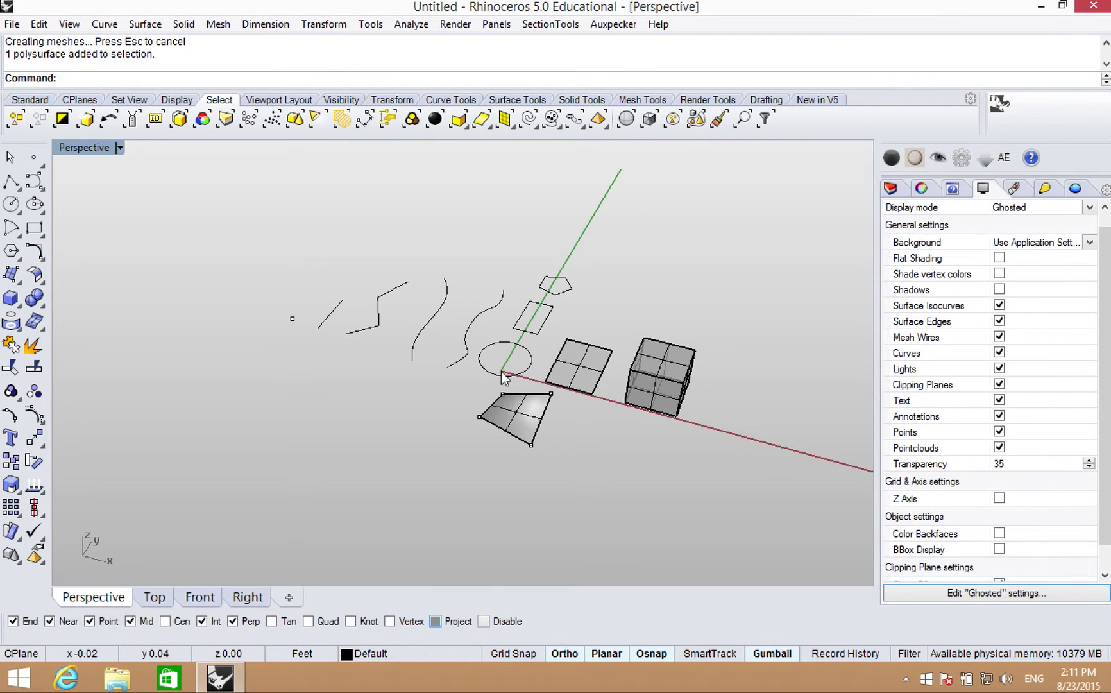
{"action": "right_click_drag", "start_coordinate": [609, 435], "coordinate": [546, 443]}
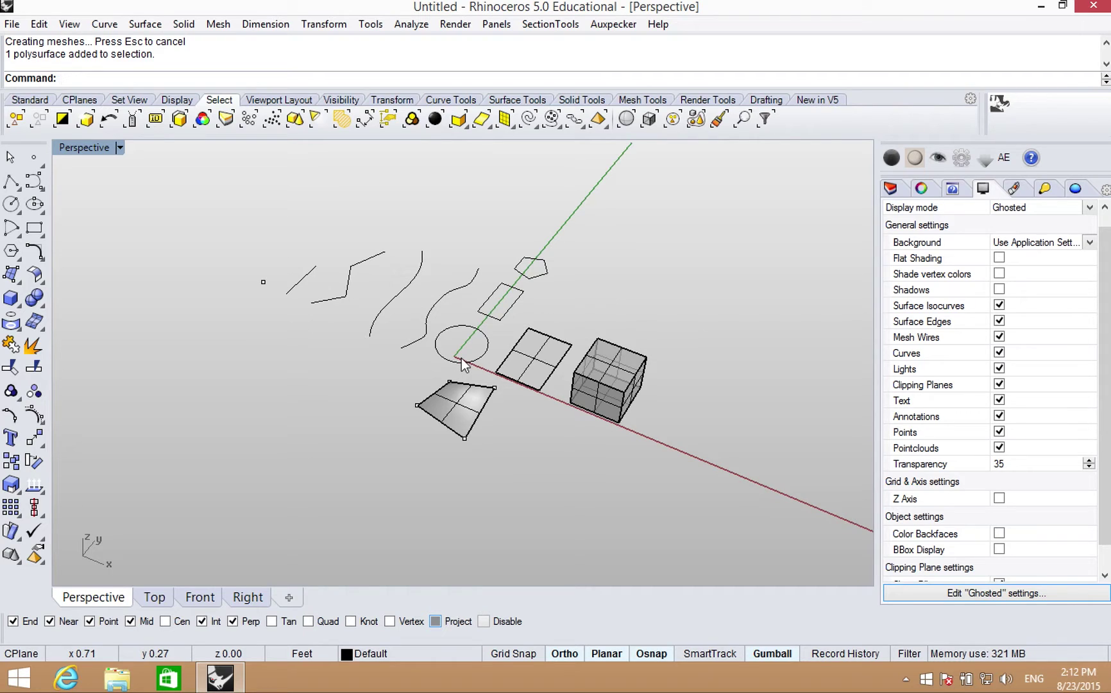
{"action": "mouse_move", "coordinate": [512, 419]}
{"action": "right_mouse_down"}
{"action": "mouse_move", "coordinate": [547, 409]}
{"action": "mouse_move", "coordinate": [532, 392]}
{"action": "mouse_move", "coordinate": [538, 380]}
{"action": "mouse_move", "coordinate": [570, 412]}
{"action": "mouse_move", "coordinate": [612, 380]}
{"action": "mouse_move", "coordinate": [595, 316]}
{"action": "mouse_move", "coordinate": [576, 405]}
{"action": "mouse_move", "coordinate": [541, 397]}
{"action": "mouse_move", "coordinate": [530, 417]}
{"action": "right_mouse_up"}
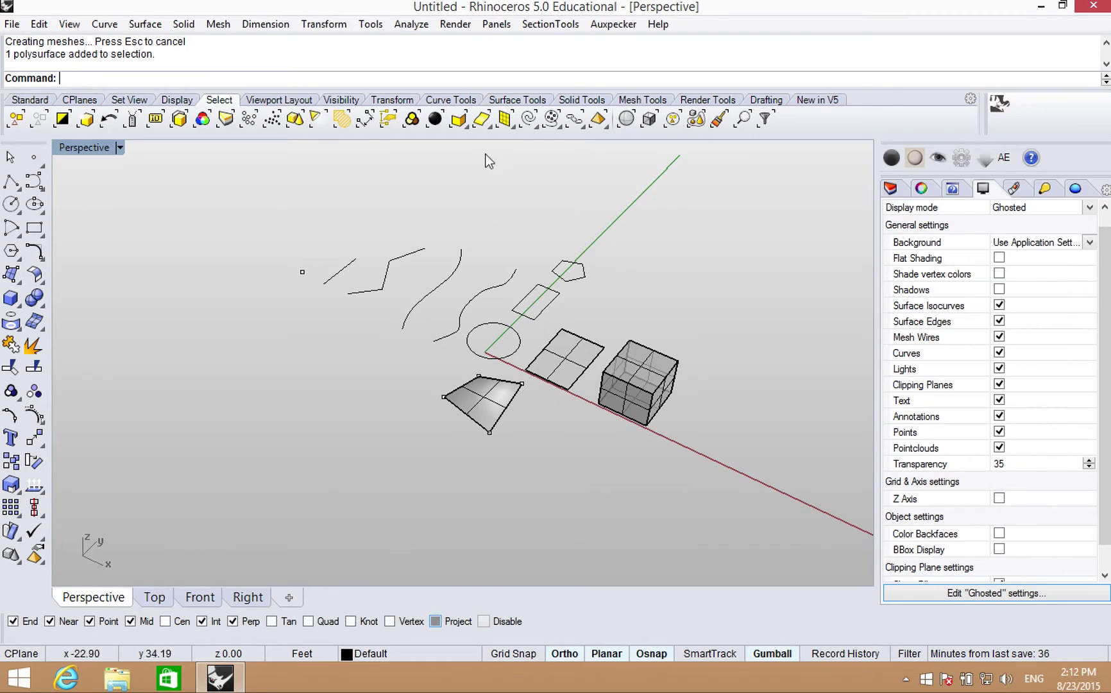
{"action": "right_click_drag", "start_coordinate": [504, 462], "coordinate": [473, 464], "text": "shift"}
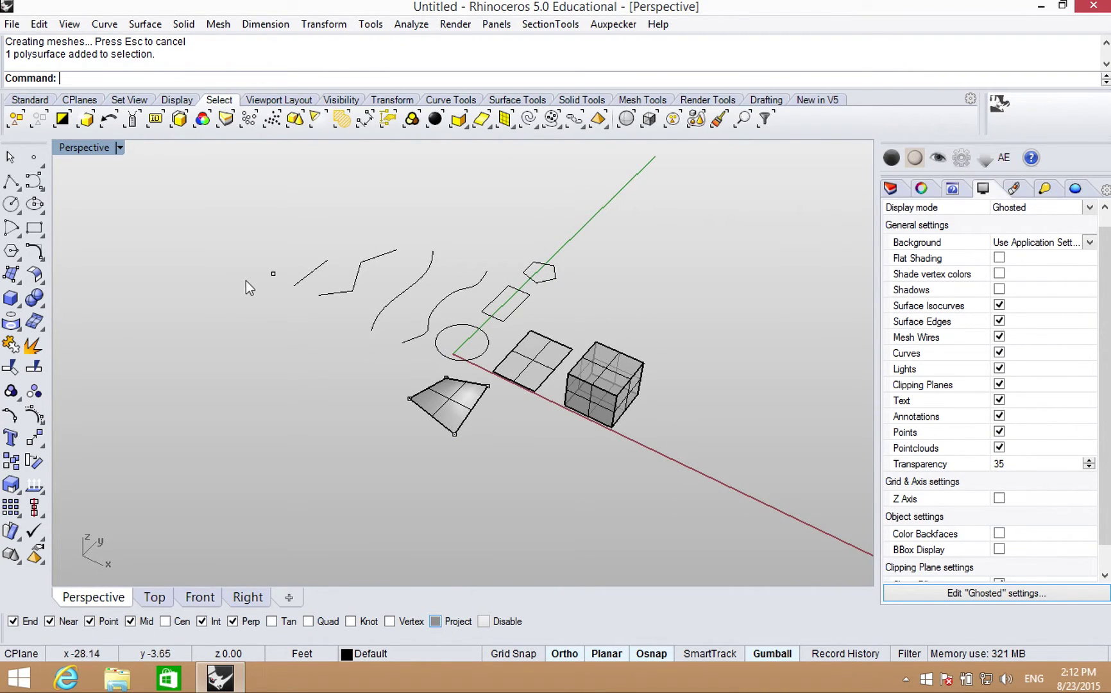